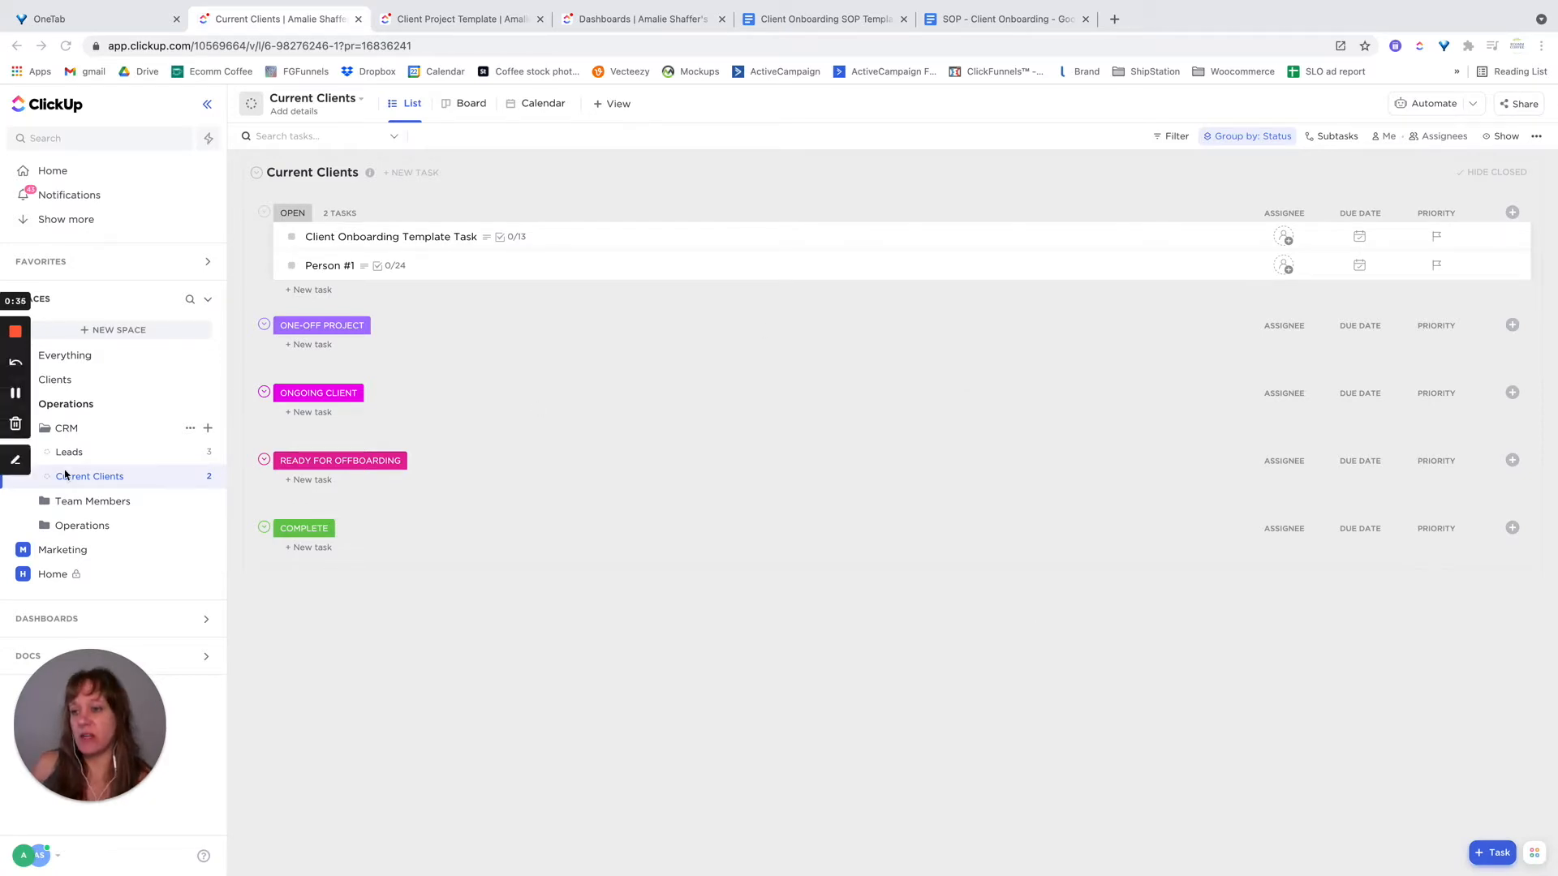
Open the Leads list in the CRM folder and view the Template: Lead Template Task
{"action": "left_click", "coordinate": [80, 457]}
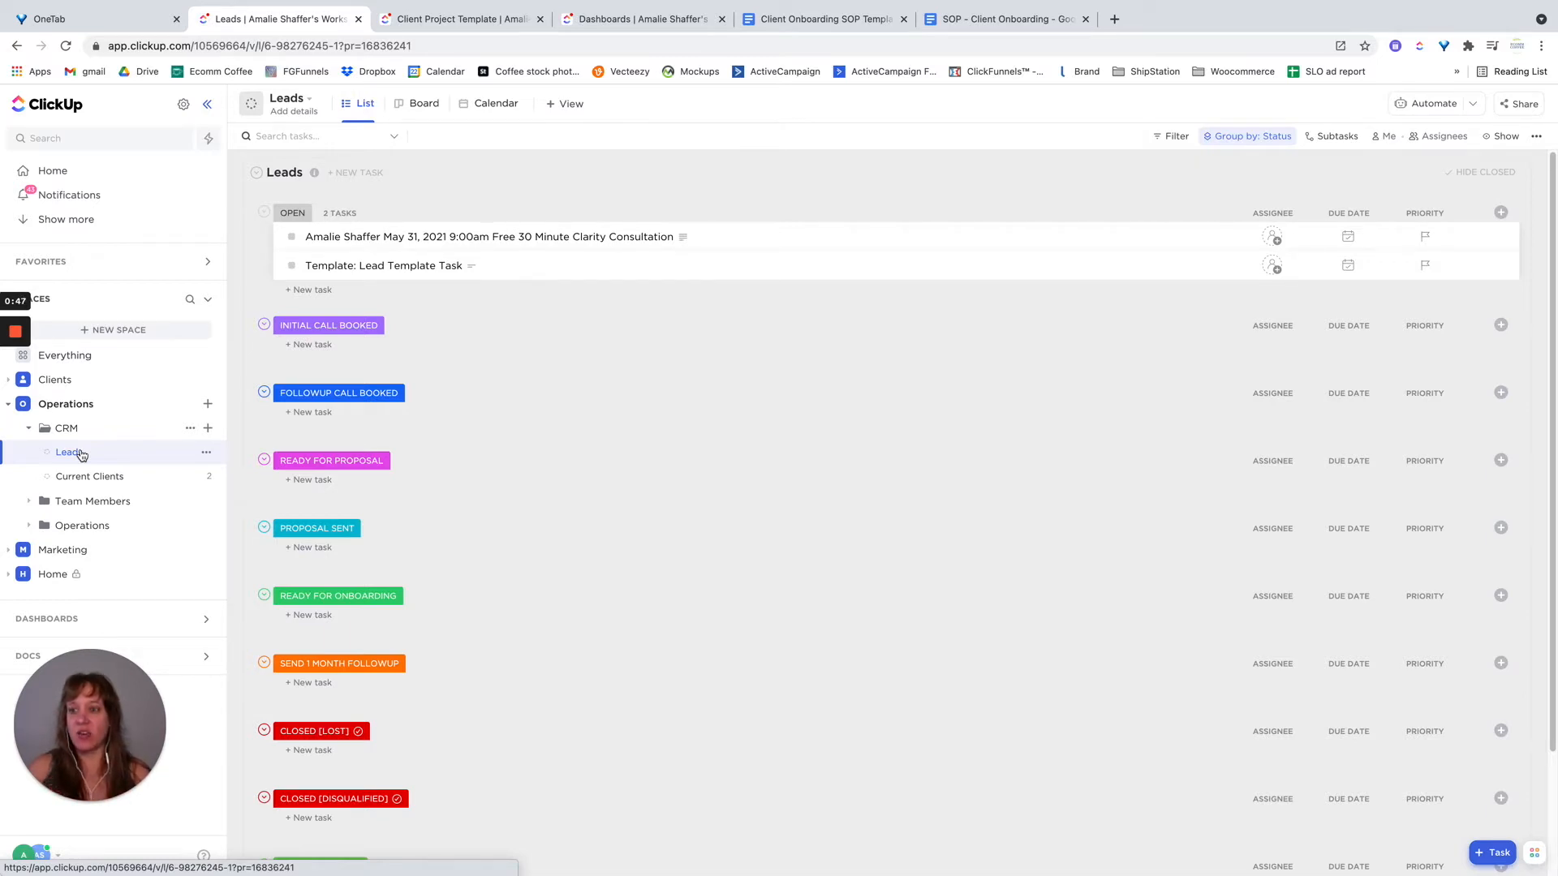
{"action": "left_click", "coordinate": [391, 269]}
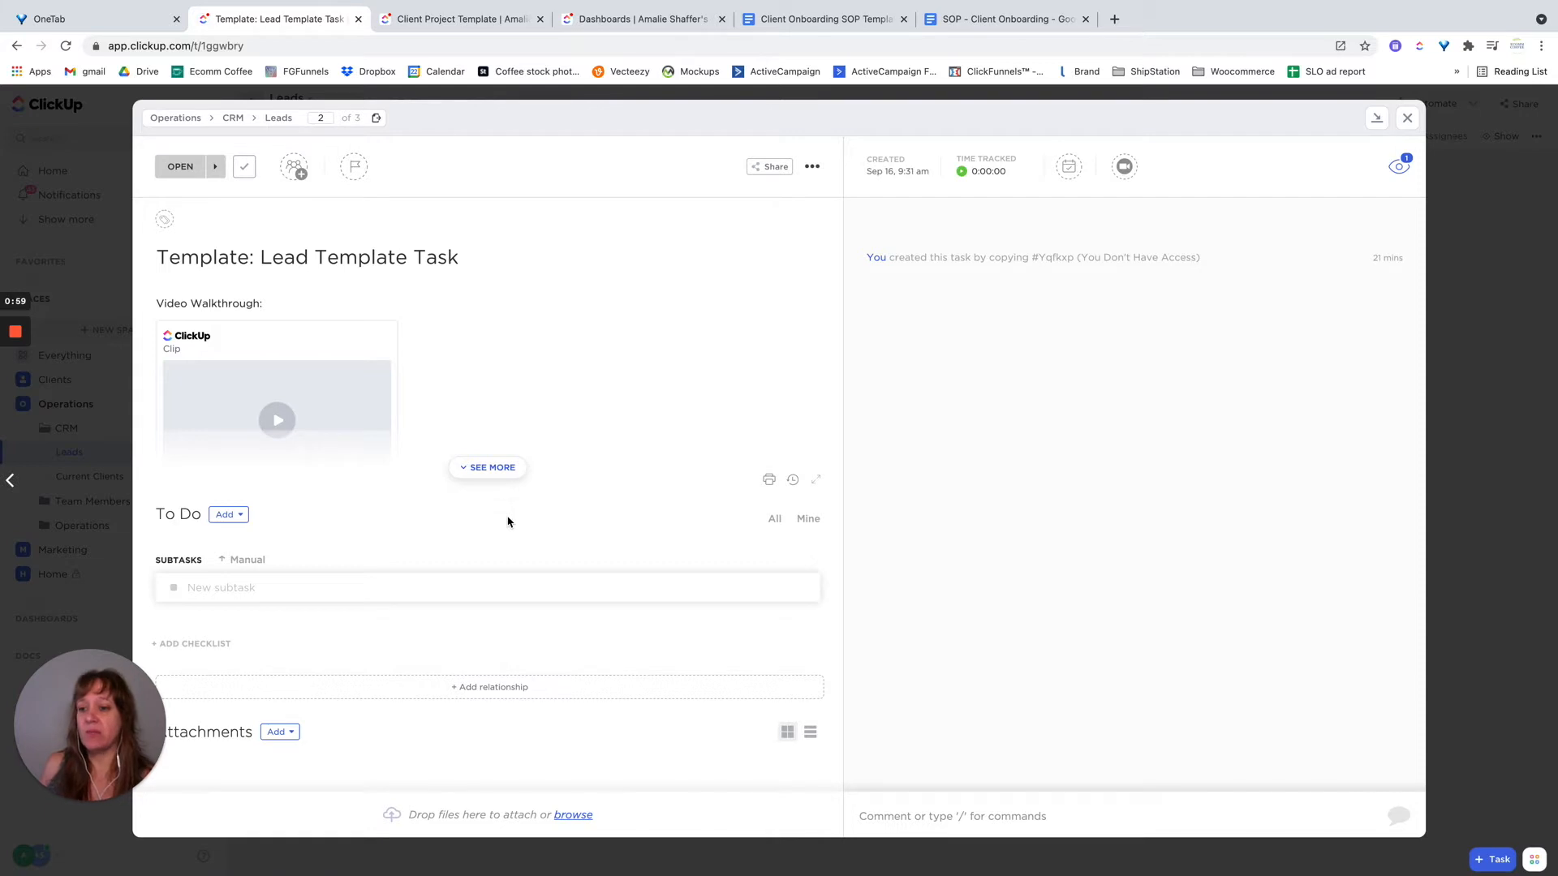
{"action": "left_click", "coordinate": [1406, 118]}
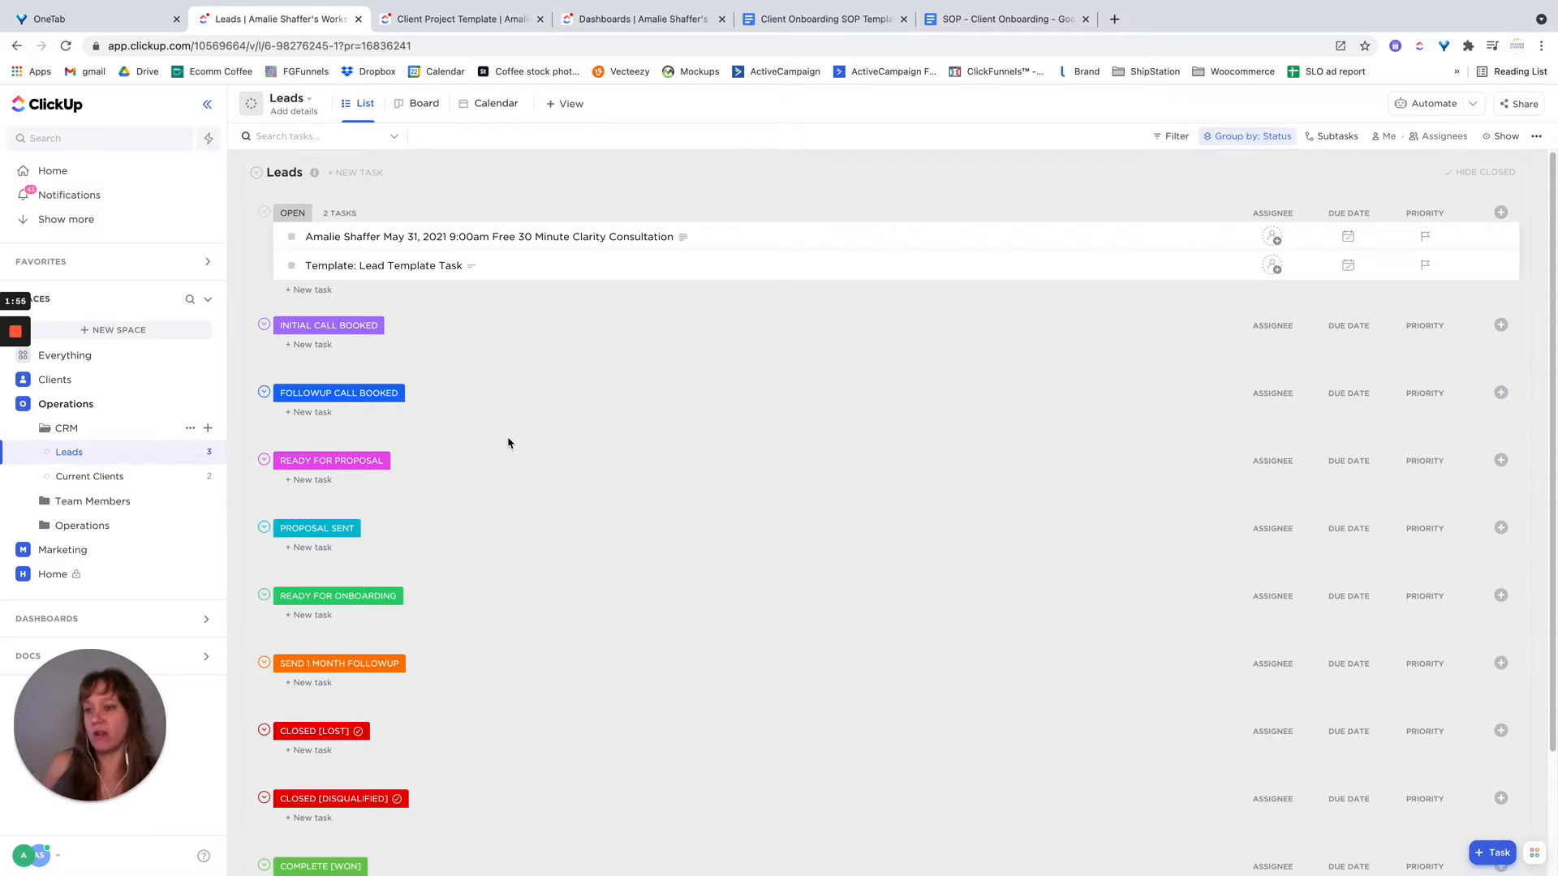
View the Current Clients list and read the Client Onboarding SOP document through its Policy and Process sections
{"action": "left_click", "coordinate": [87, 481]}
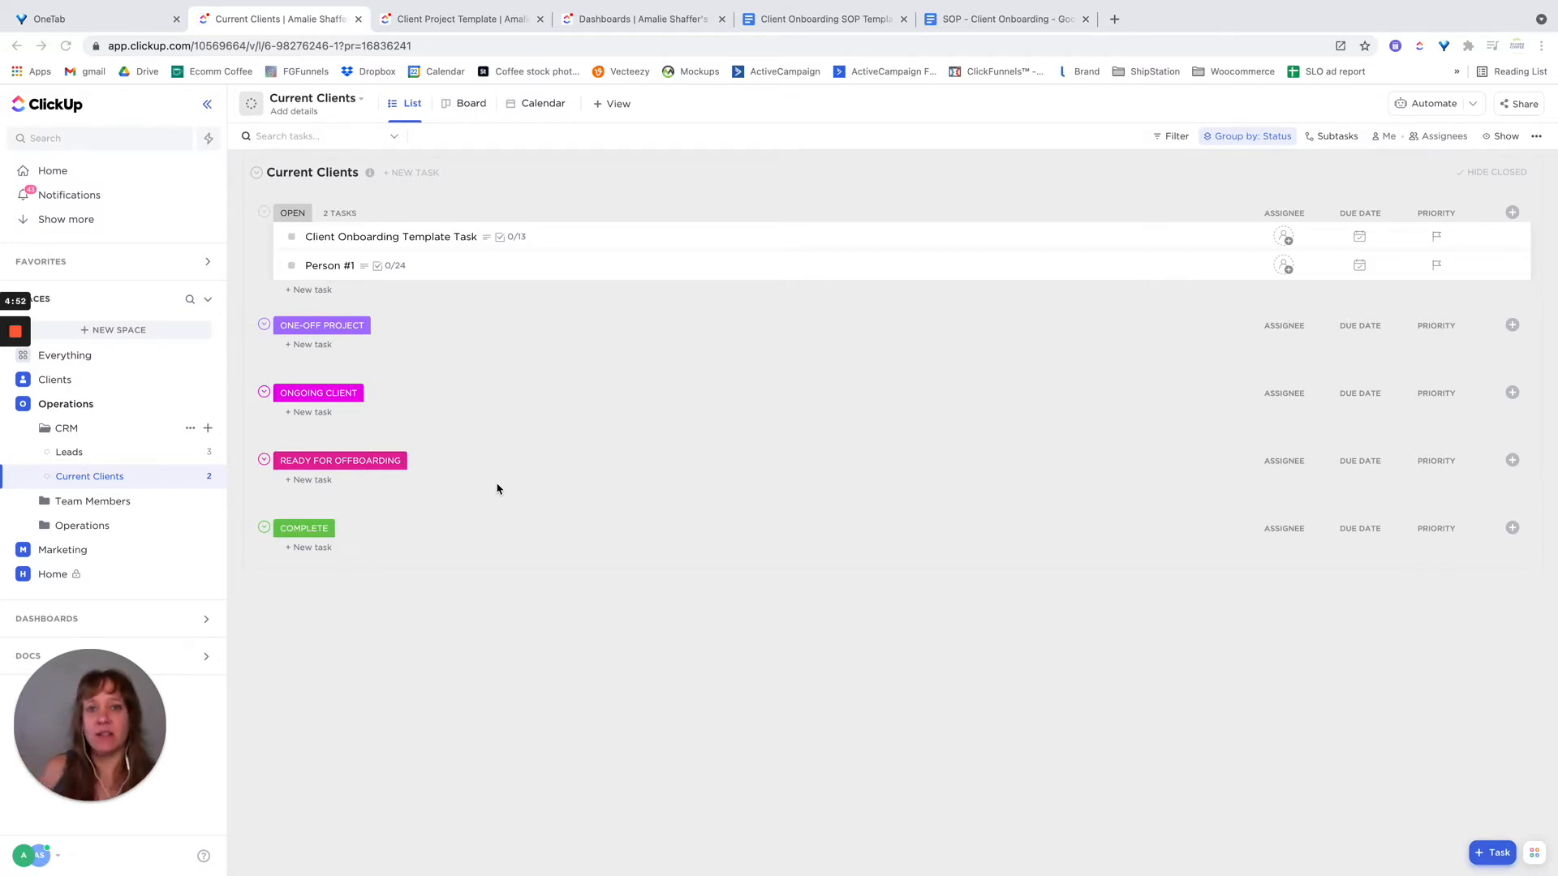
{"action": "left_click", "coordinate": [830, 25]}
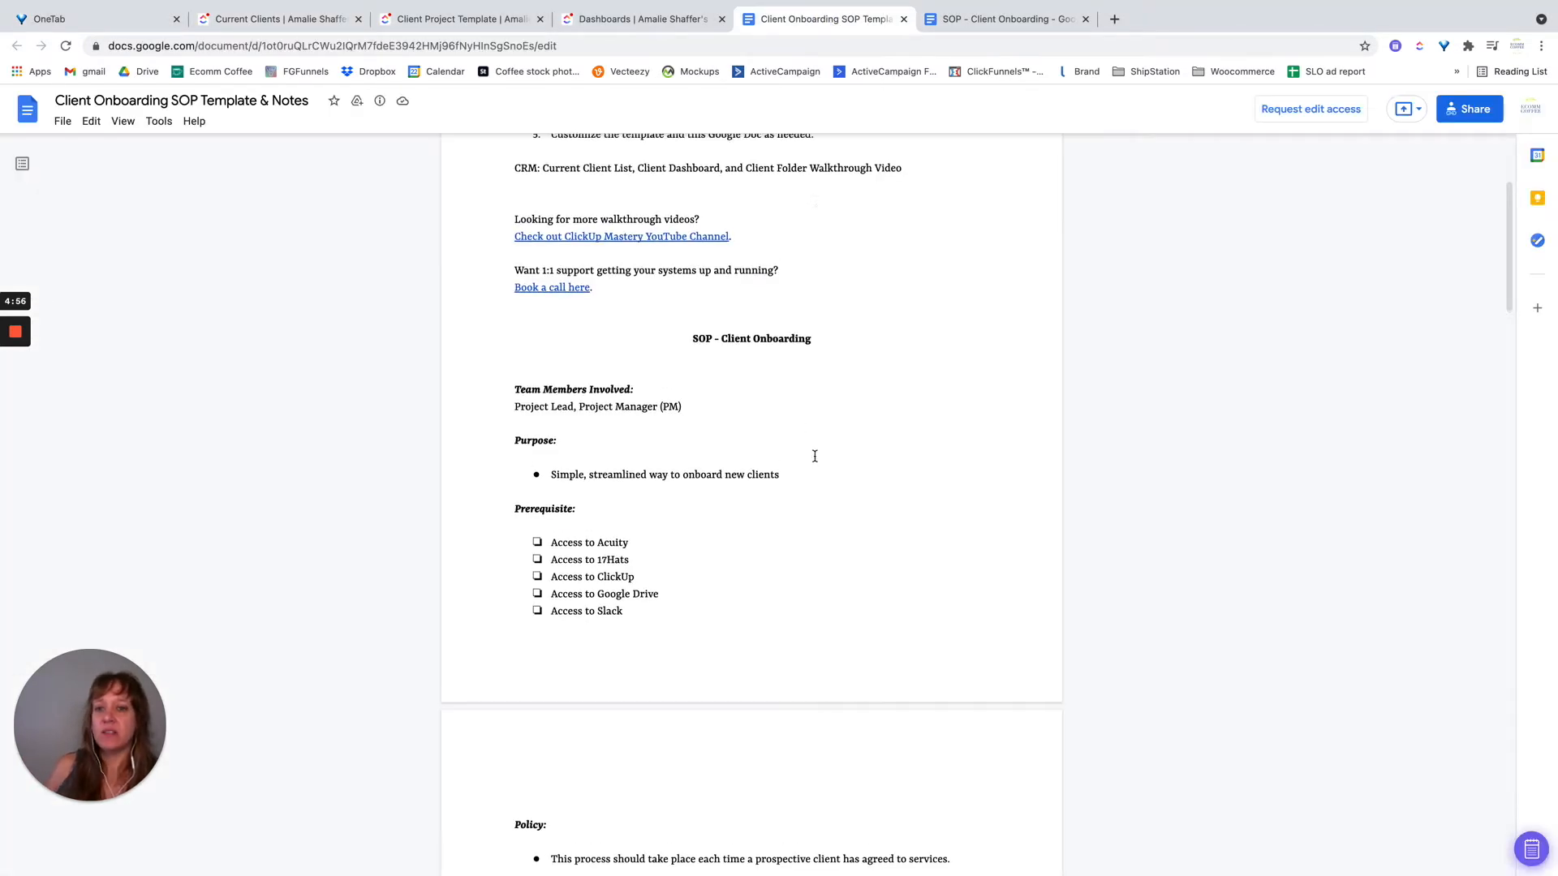
{"action": "scroll", "coordinate": [814, 456], "scroll_direction": "up", "scroll_amount": 3}
{"action": "scroll", "coordinate": [815, 456], "scroll_direction": "down", "scroll_amount": 5}
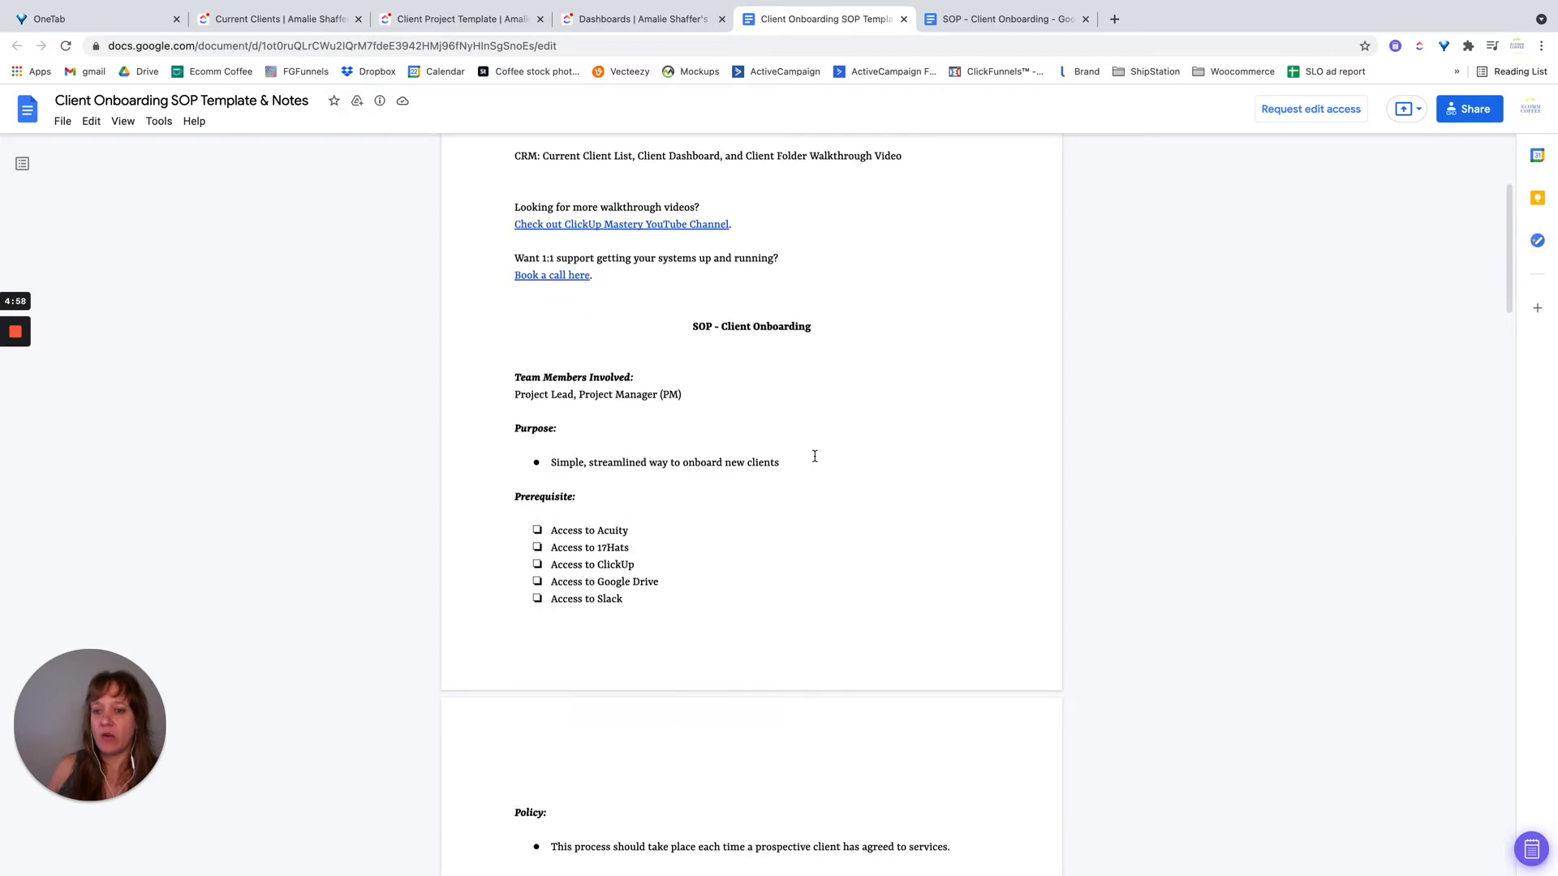
{"action": "scroll", "coordinate": [815, 456], "scroll_direction": "down", "scroll_amount": 3}
{"action": "scroll", "coordinate": [815, 456], "scroll_direction": "down", "scroll_amount": 4}
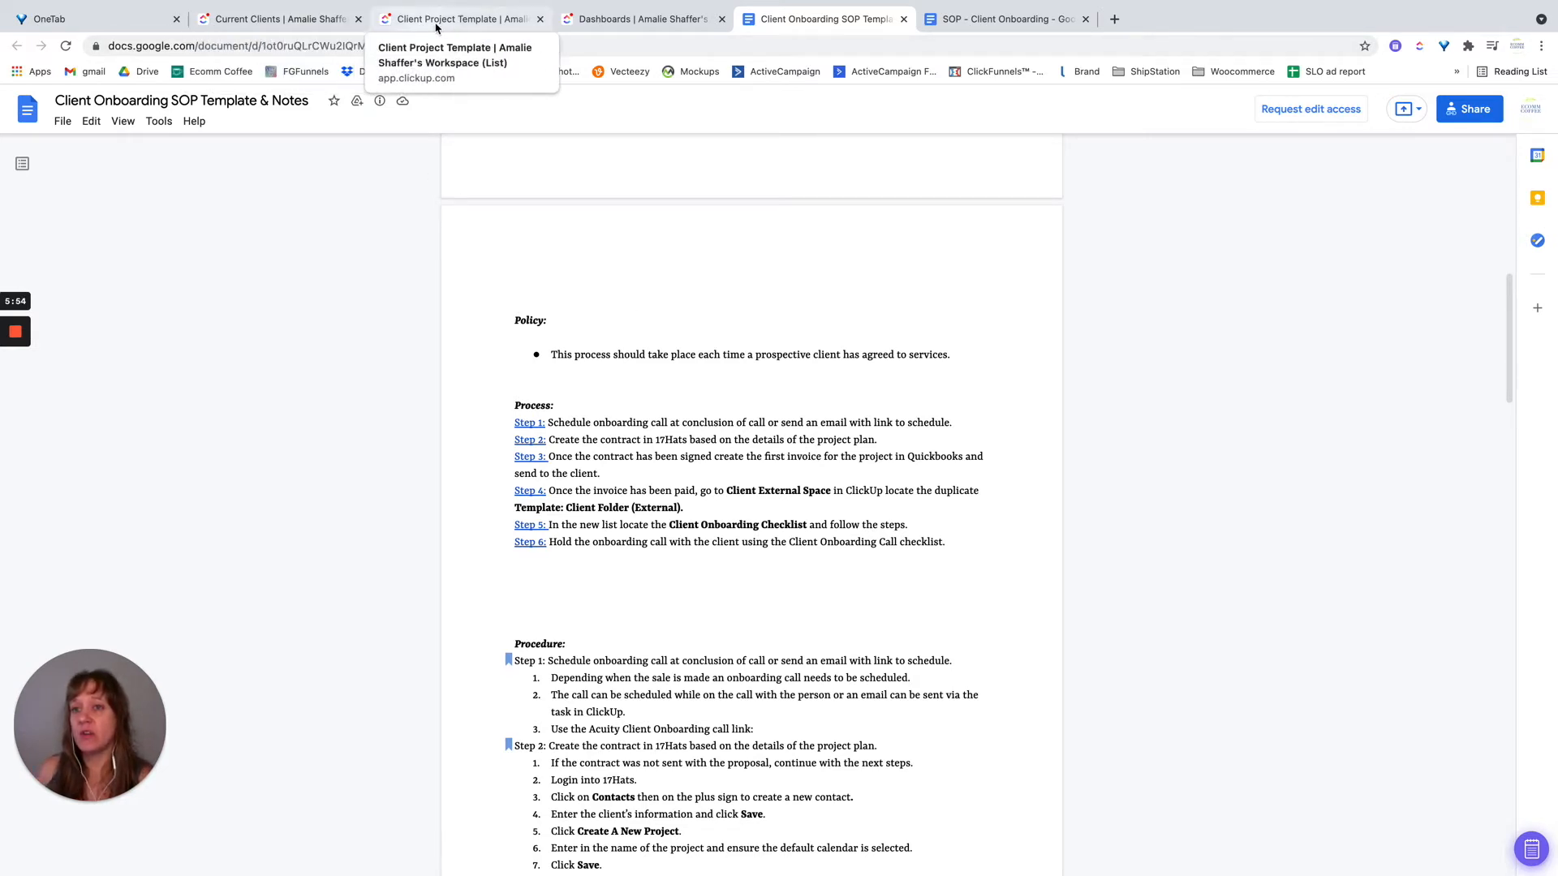
In the ClickUp Leads list, set the status of the Free 30 Minute Clarity Consultation task to Ready for Onboarding
{"action": "left_click", "coordinate": [242, 28]}
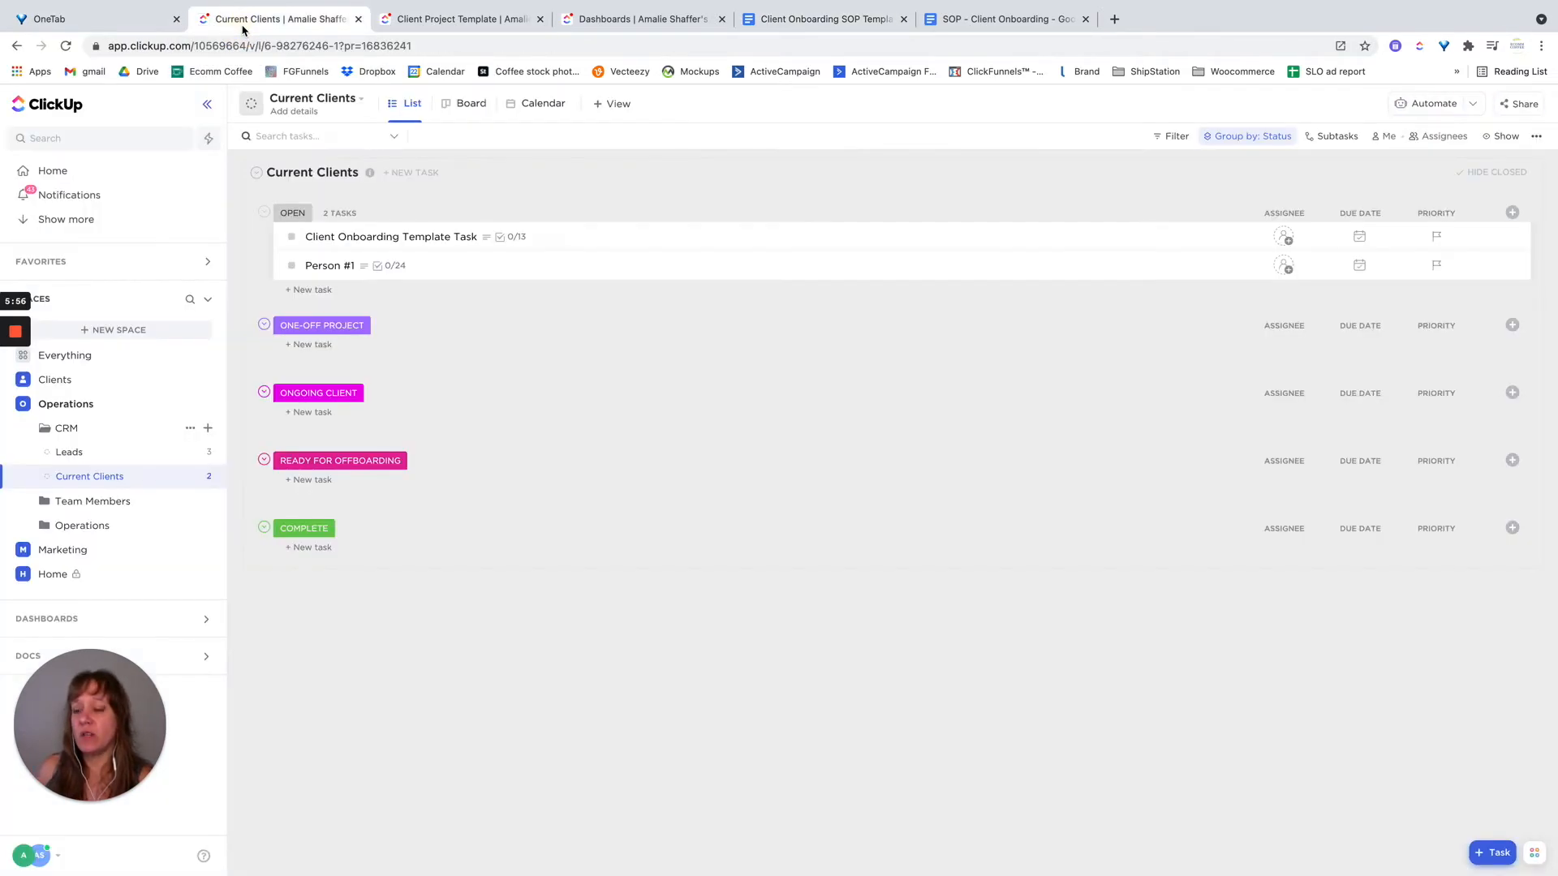
{"action": "left_click", "coordinate": [81, 458]}
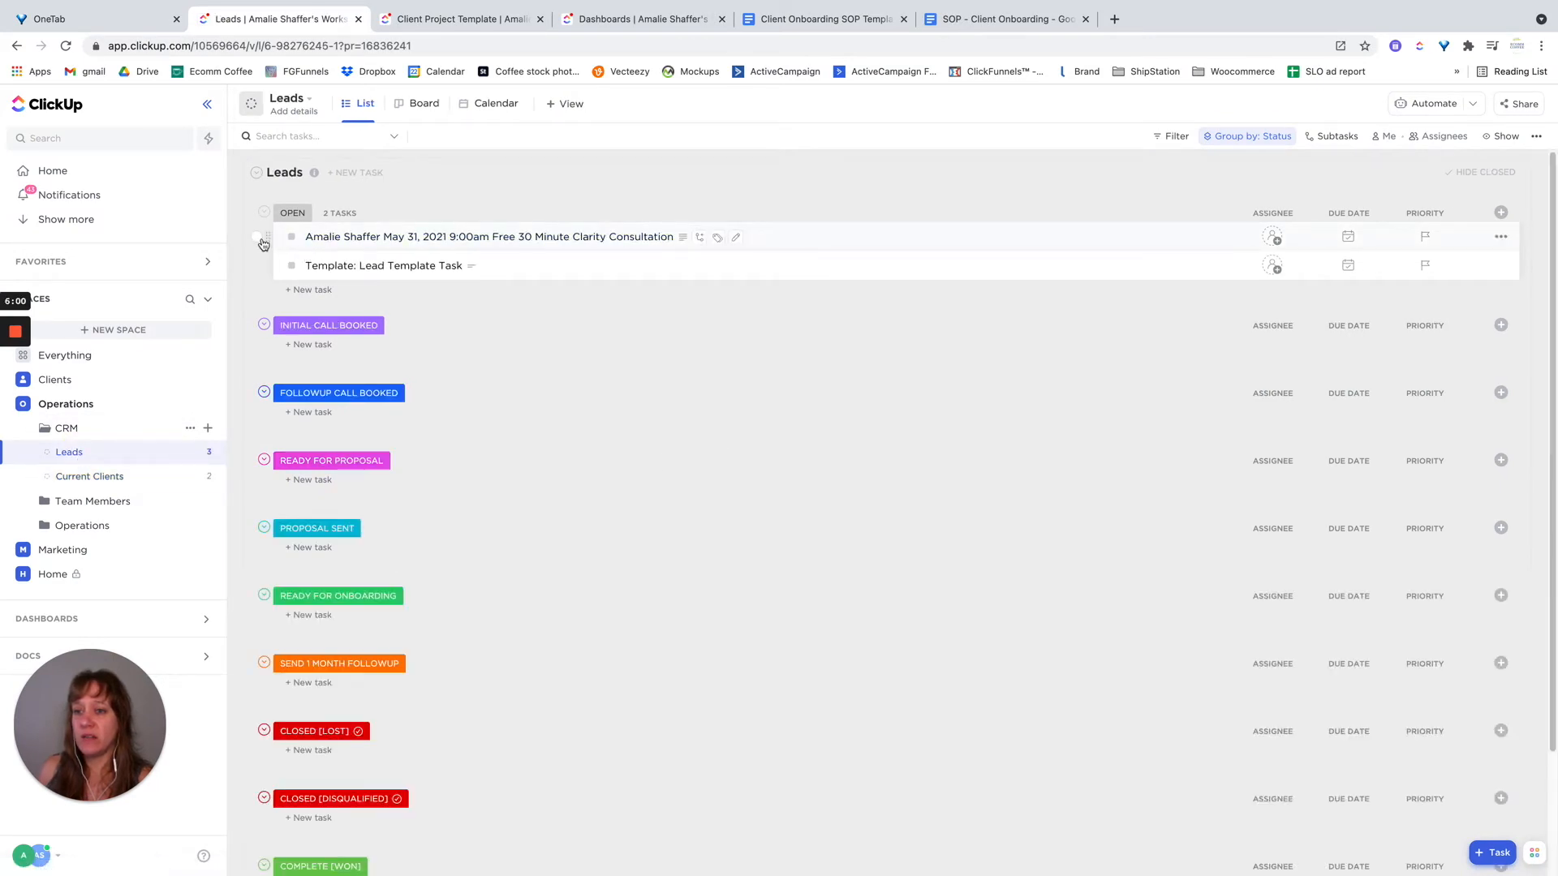
{"action": "left_click", "coordinate": [256, 236]}
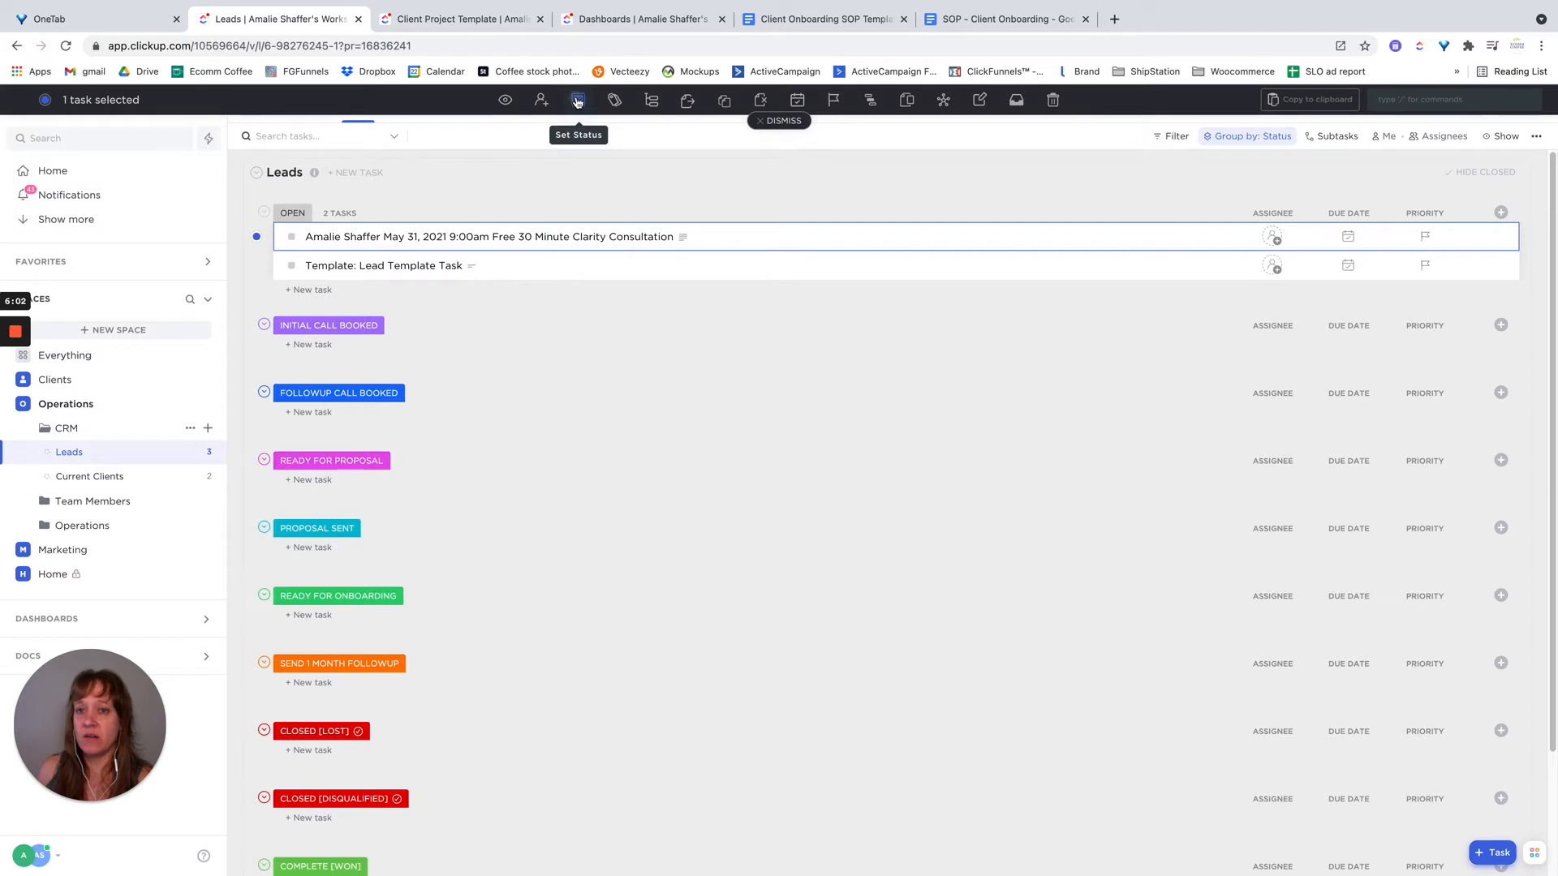
{"action": "left_click", "coordinate": [577, 100]}
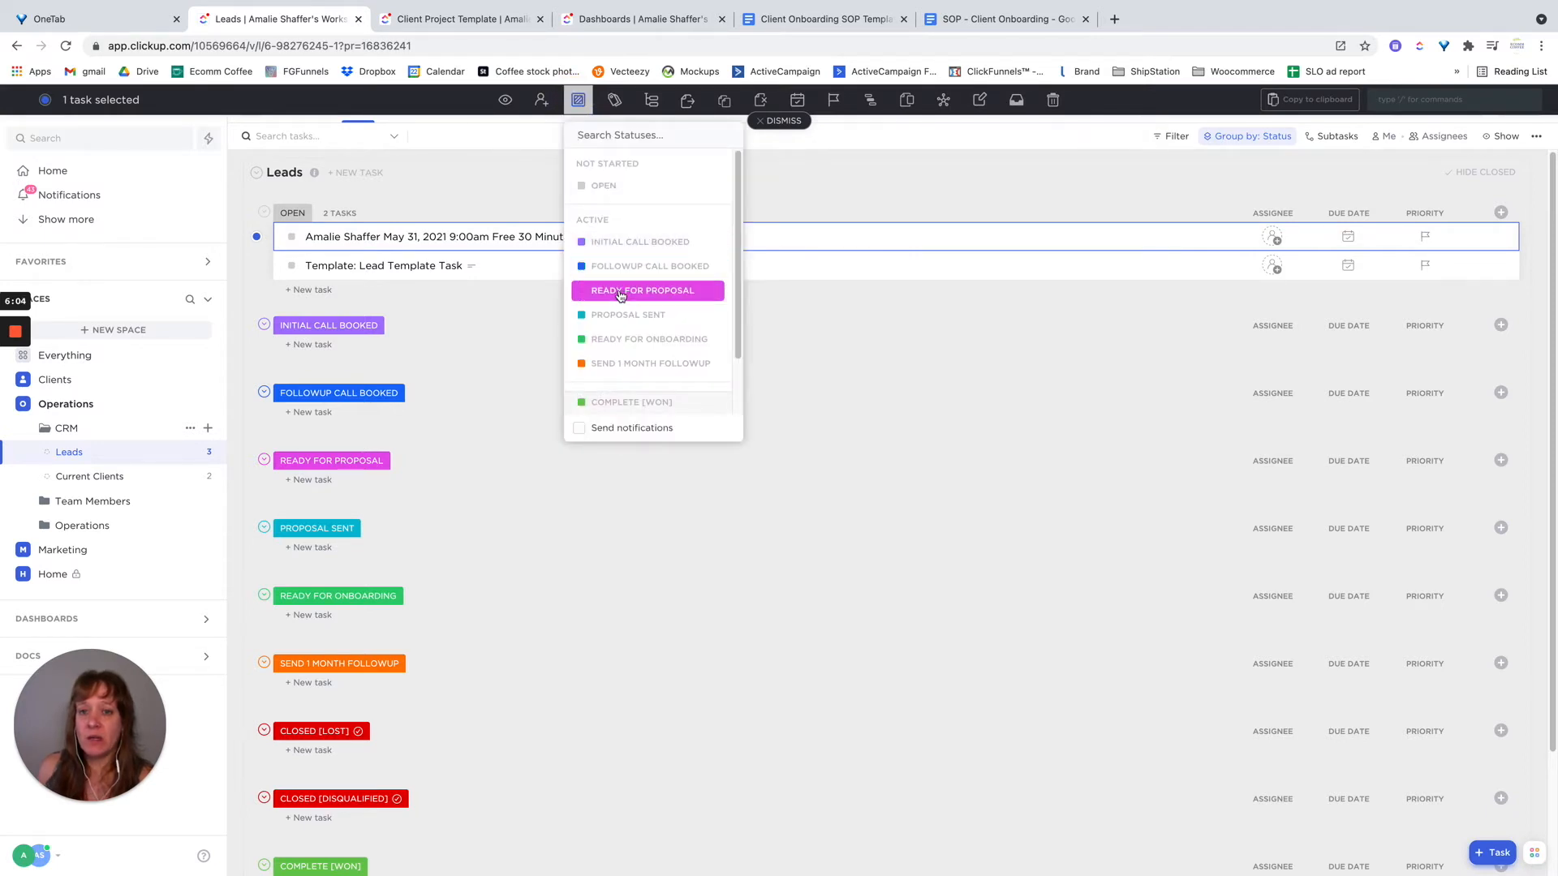
{"action": "left_click", "coordinate": [615, 339]}
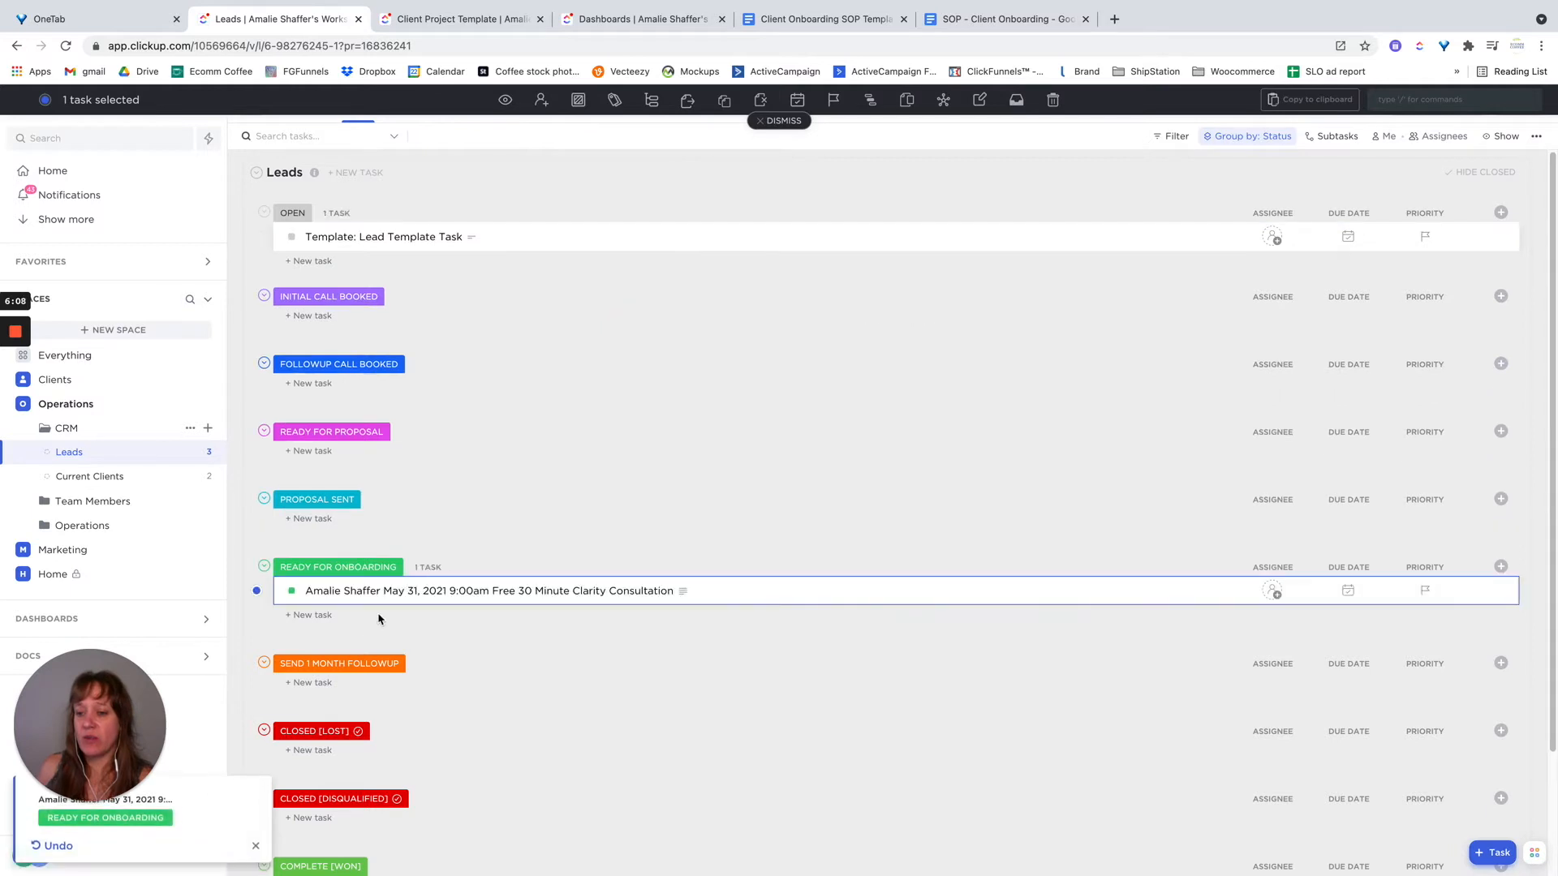
Add a "Notes" line below SOP in the consultation task's description, close the task and clear the task selection
{"action": "left_click", "coordinate": [800, 592]}
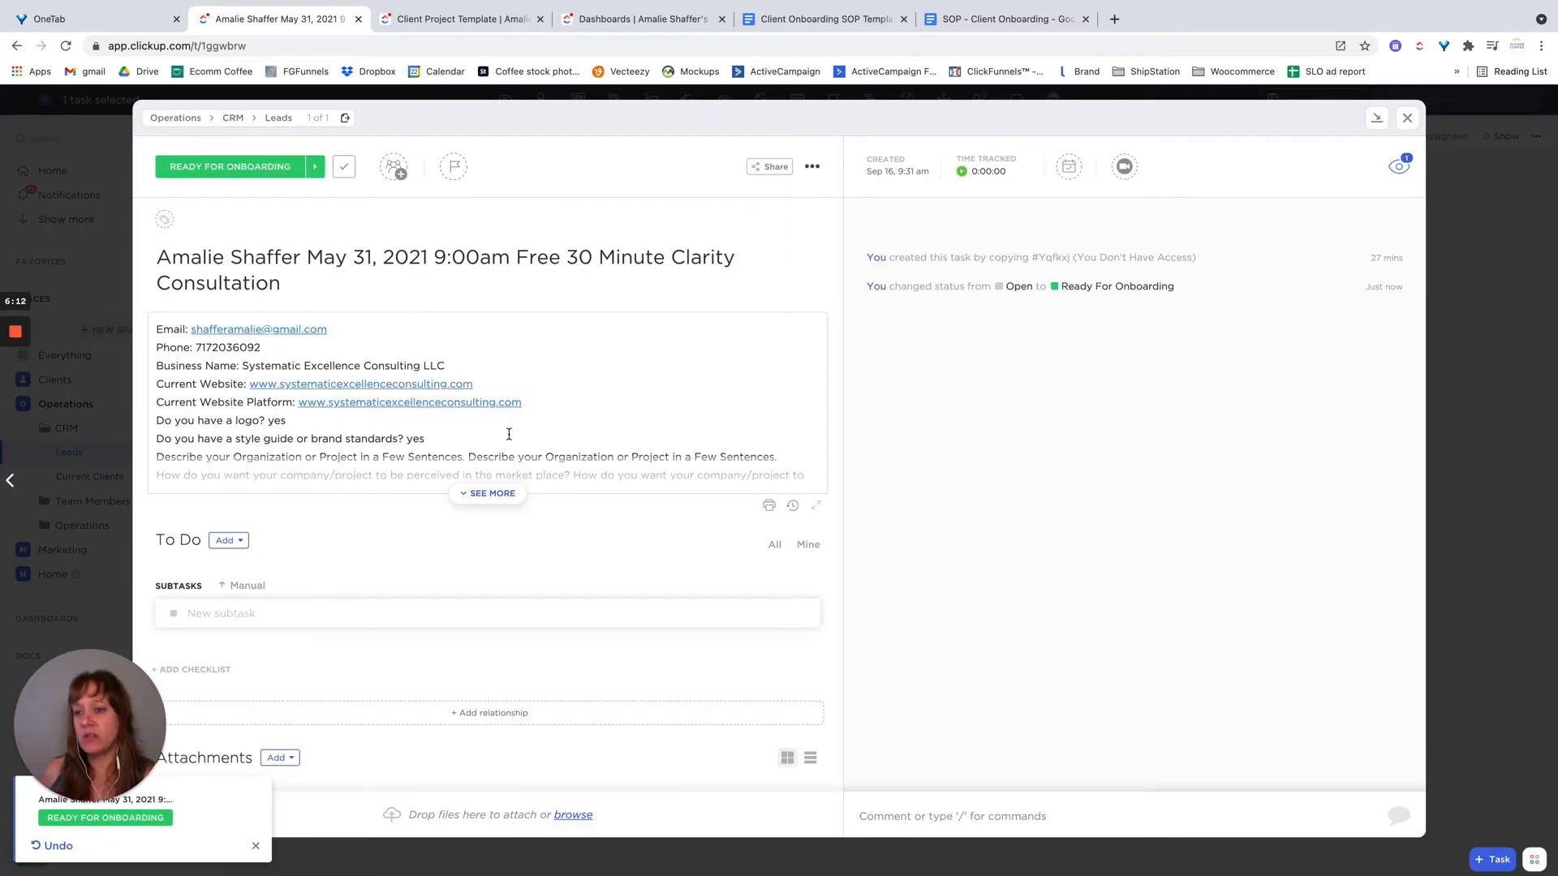
{"action": "scroll", "coordinate": [501, 495], "scroll_direction": "down", "scroll_amount": 10}
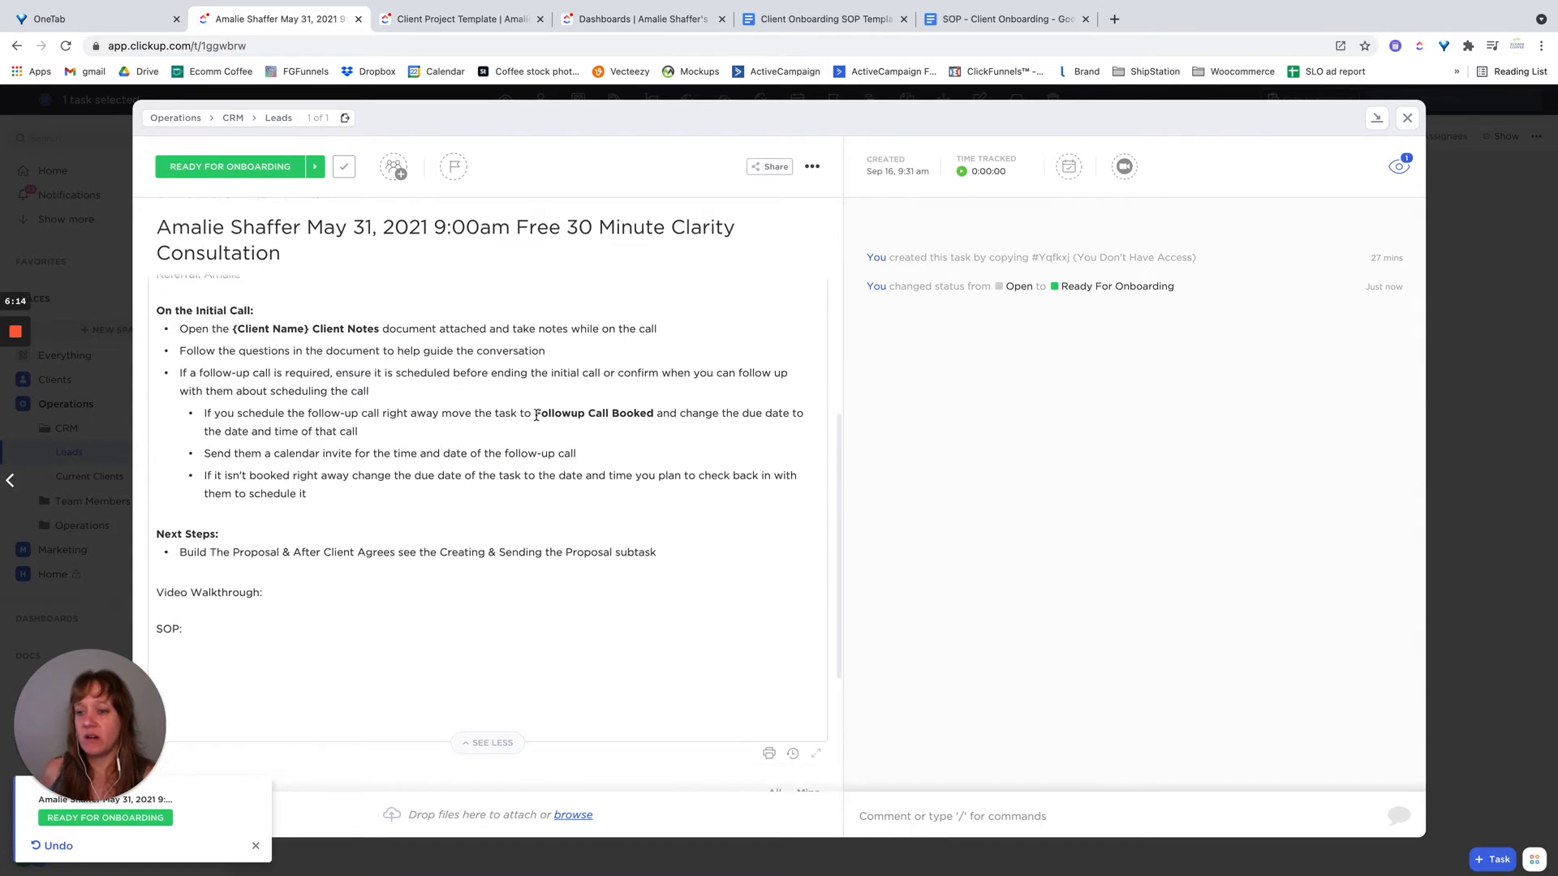
{"action": "left_click", "coordinate": [205, 419]}
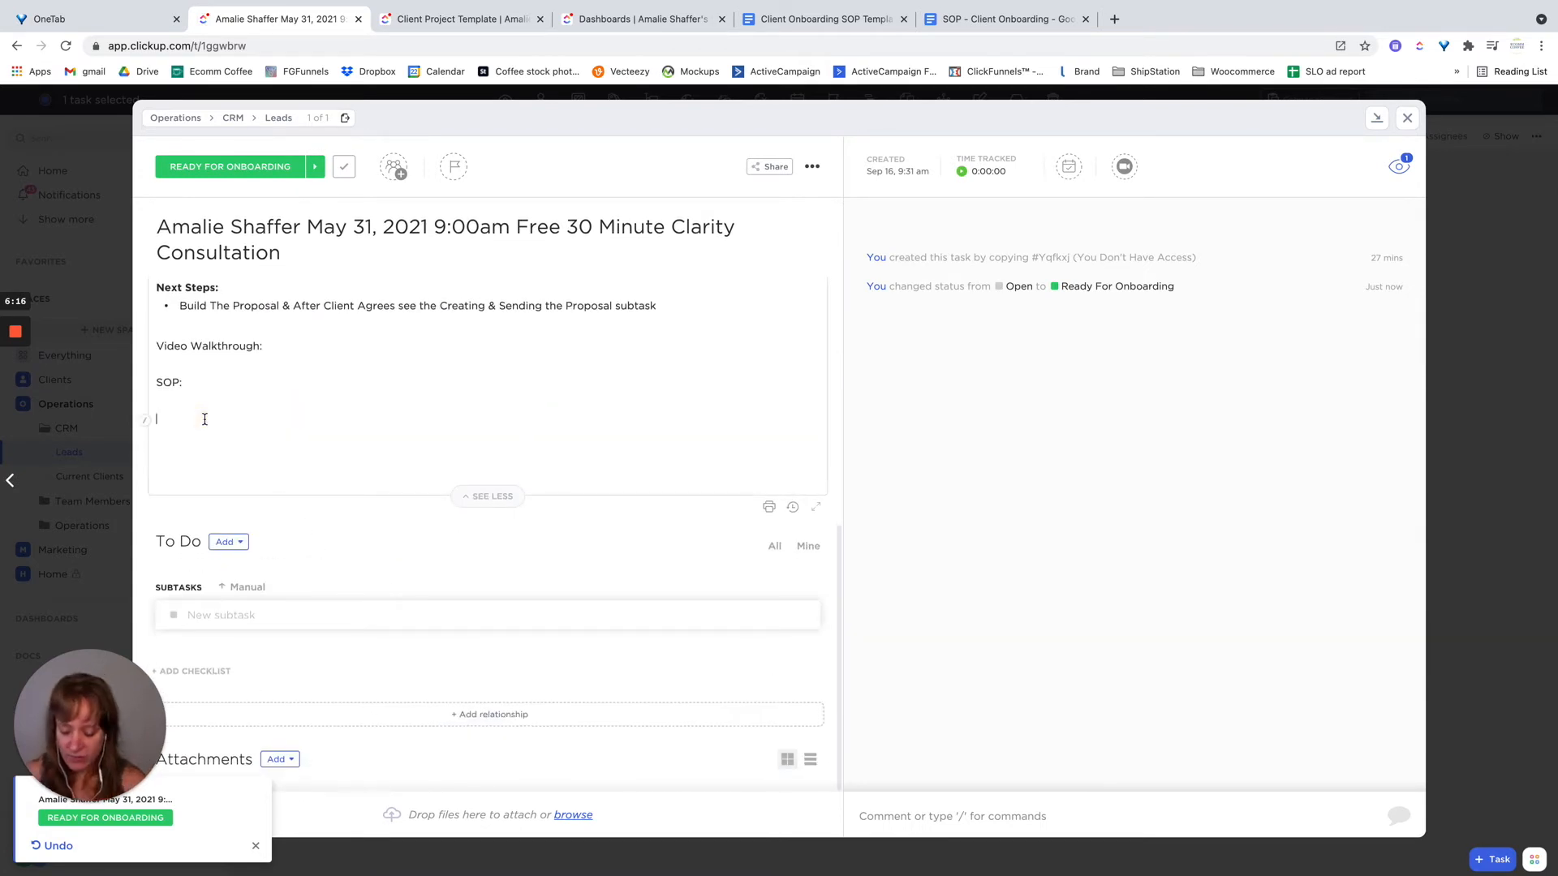
{"action": "type", "text": "Notes"}
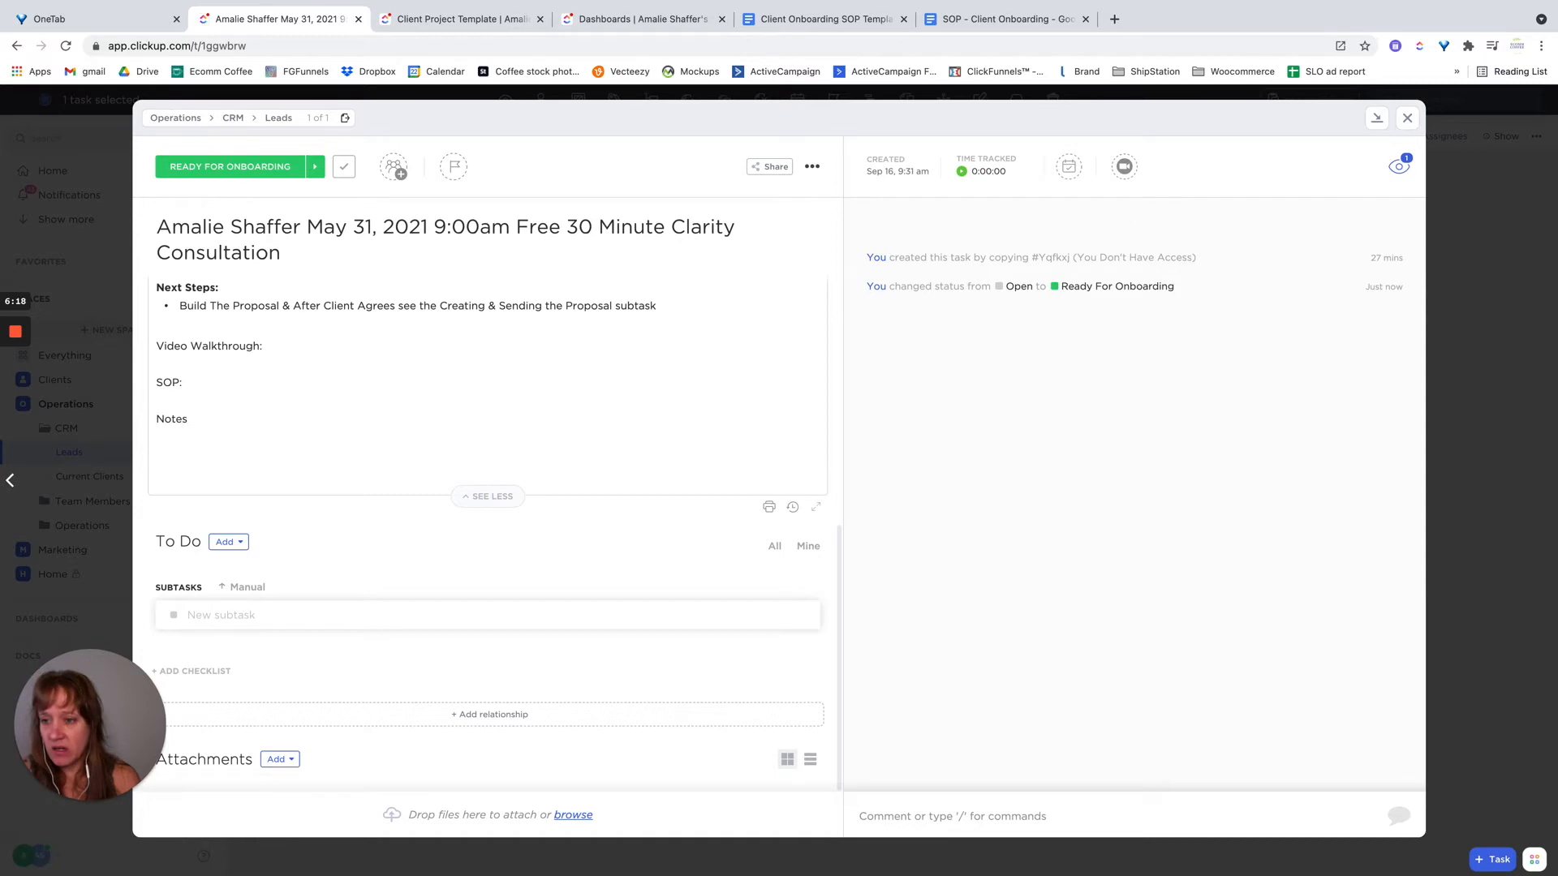
{"action": "key", "text": "Return"}
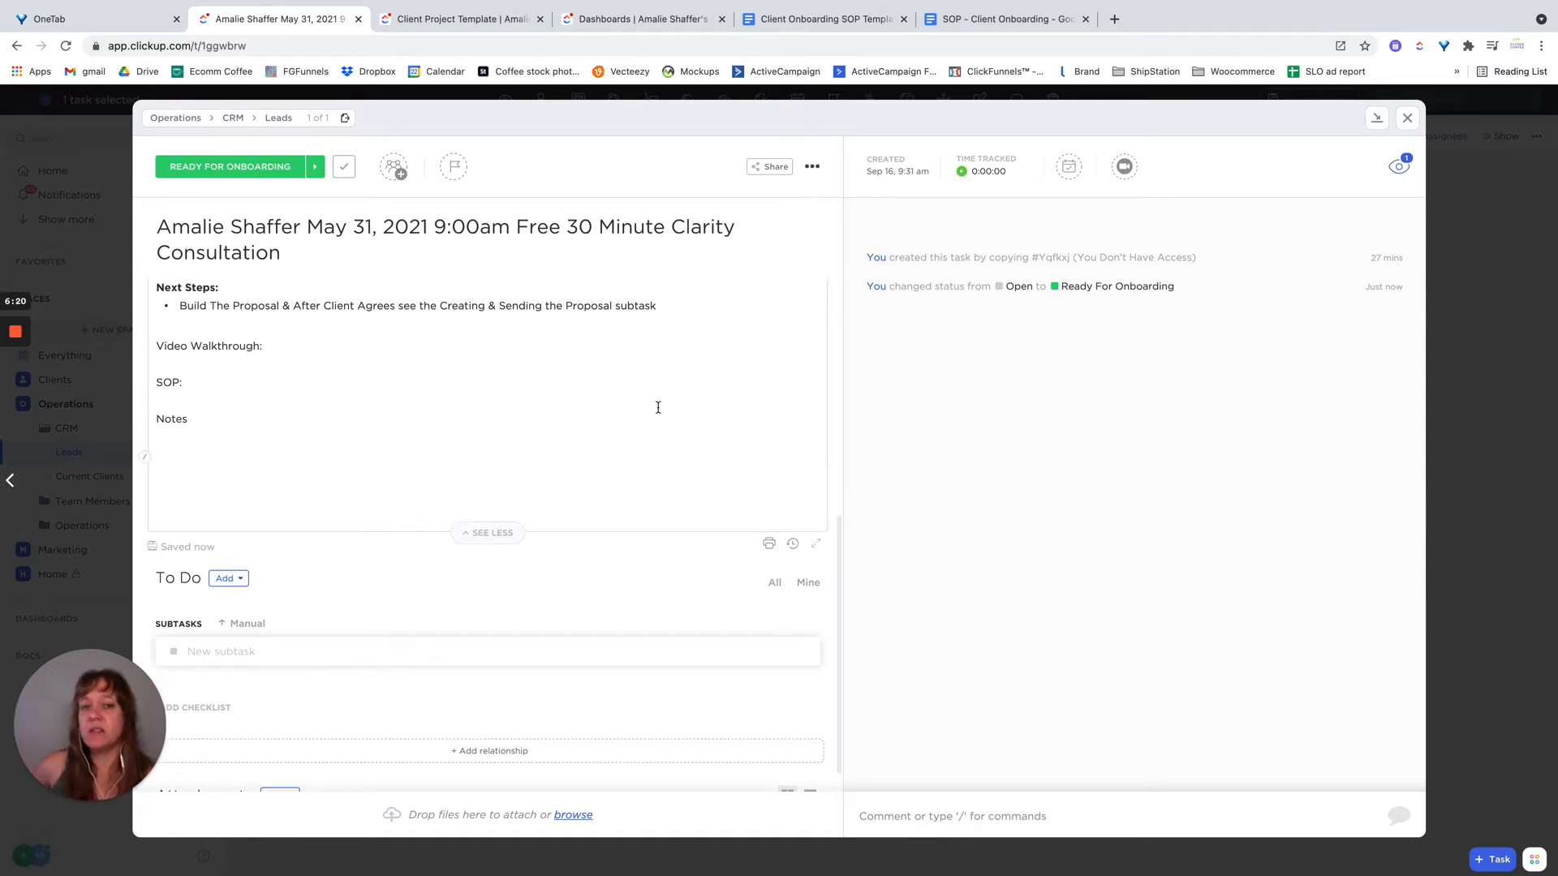
{"action": "left_click", "coordinate": [1408, 120]}
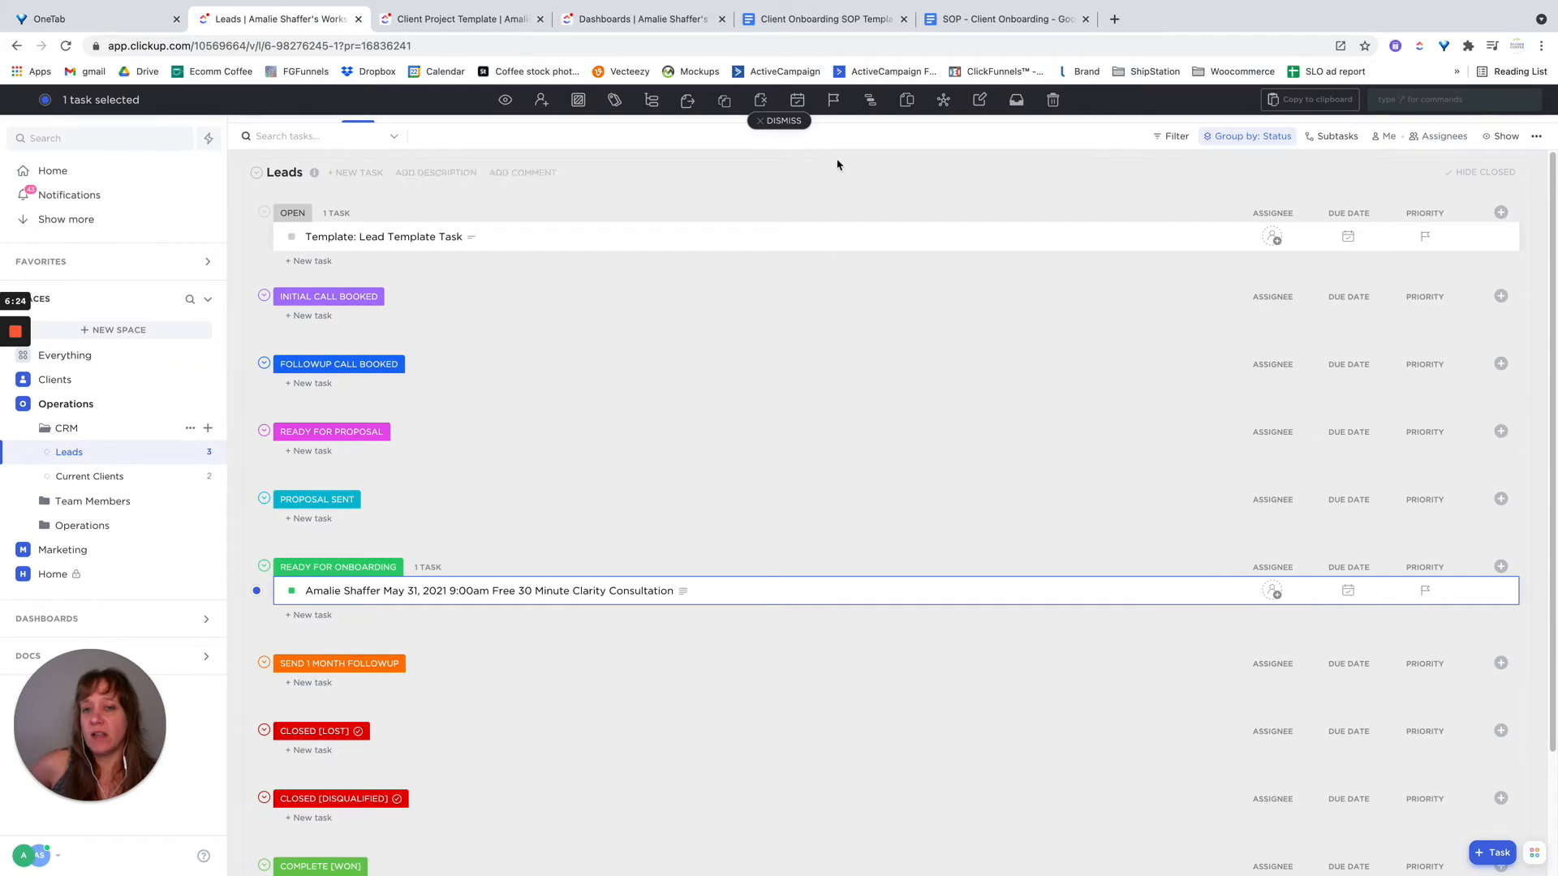
{"action": "left_click", "coordinate": [792, 123]}
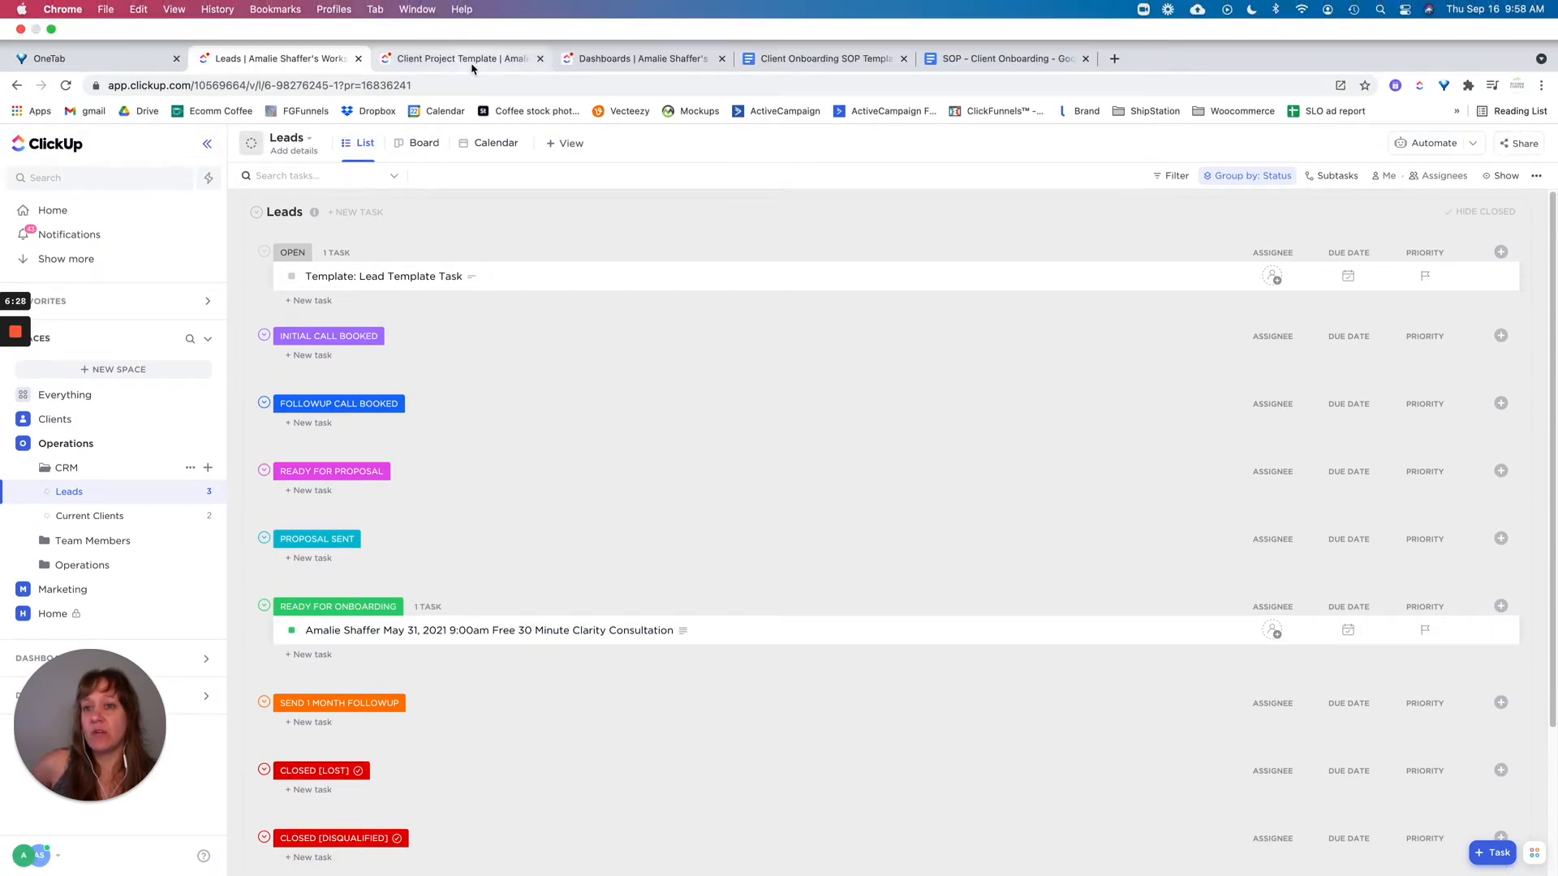
Switch to the Client Onboarding SOP document and read the procedure from Step 1 through Step 5
{"action": "left_click", "coordinate": [832, 65]}
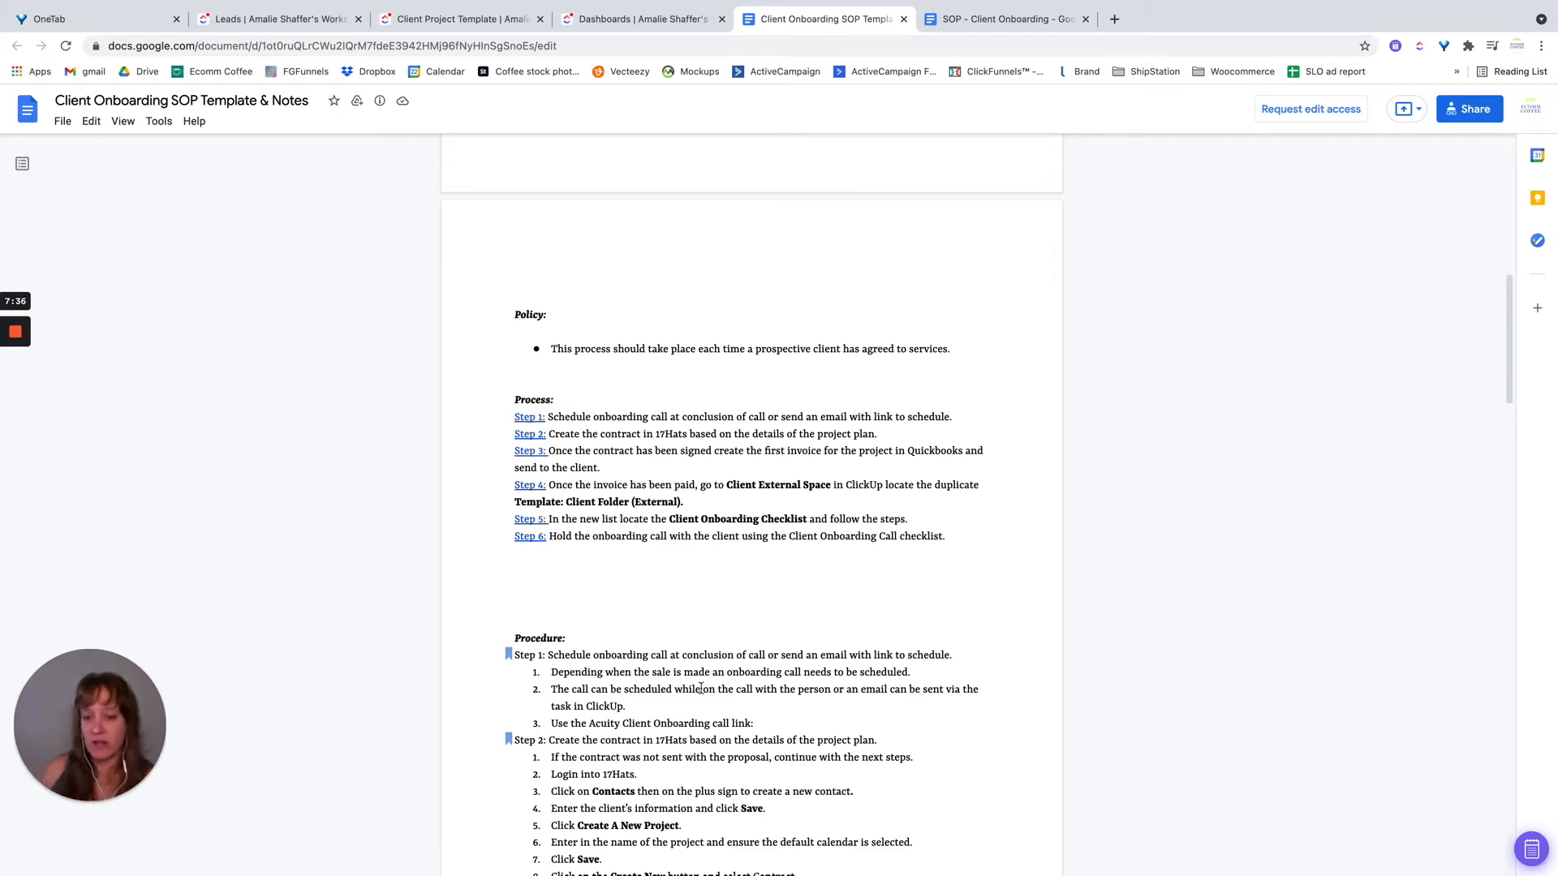
{"action": "scroll", "coordinate": [730, 698], "scroll_direction": "down", "scroll_amount": 3}
{"action": "scroll", "coordinate": [723, 704], "scroll_direction": "down", "scroll_amount": 4}
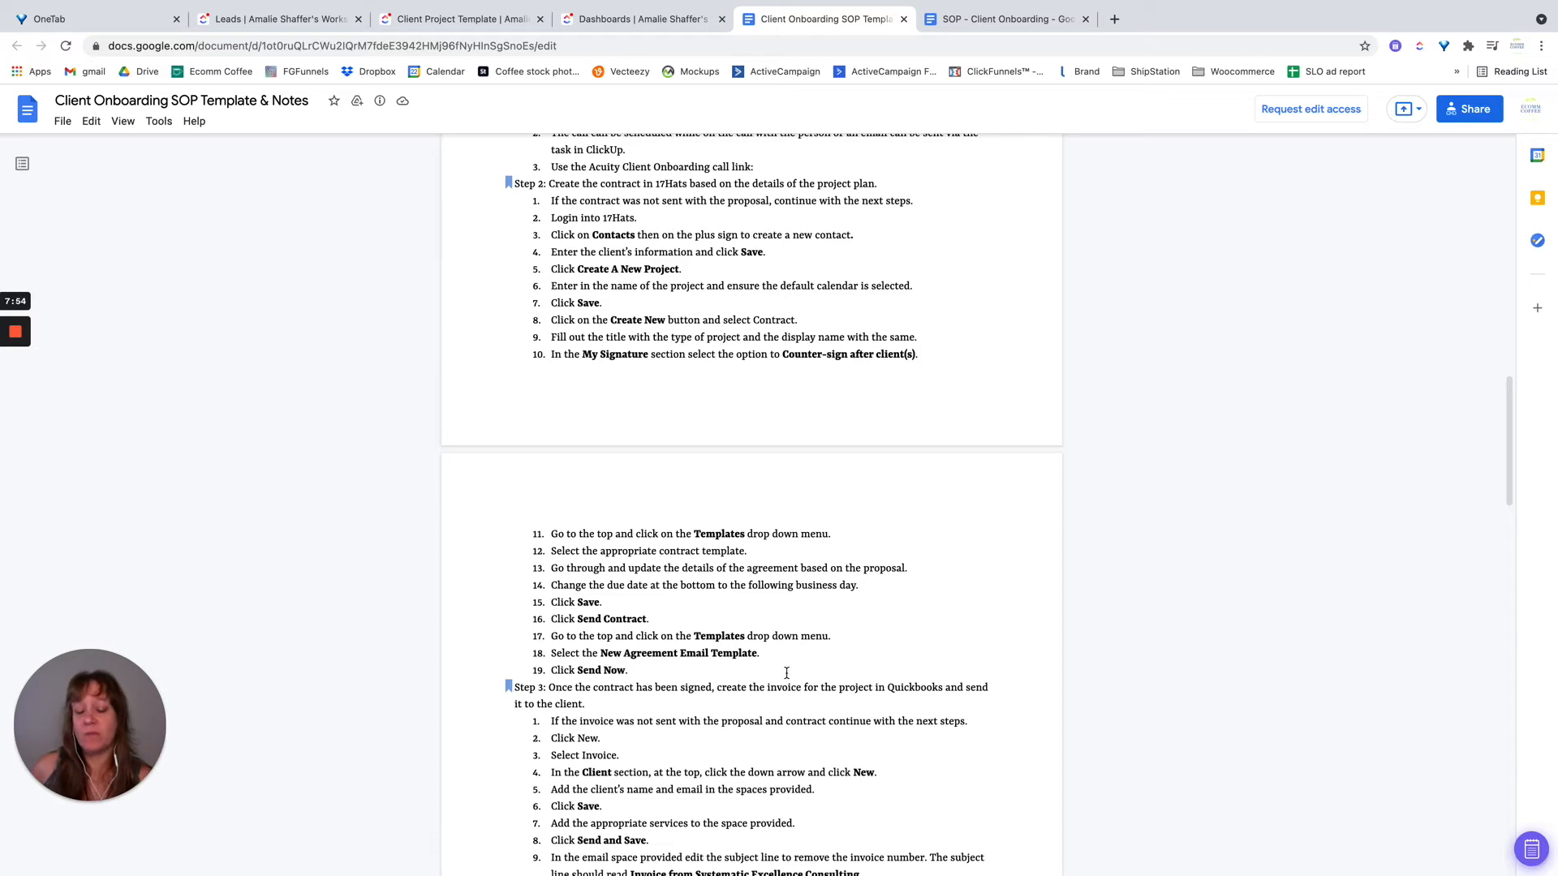
{"action": "scroll", "coordinate": [761, 578], "scroll_direction": "down", "scroll_amount": 2}
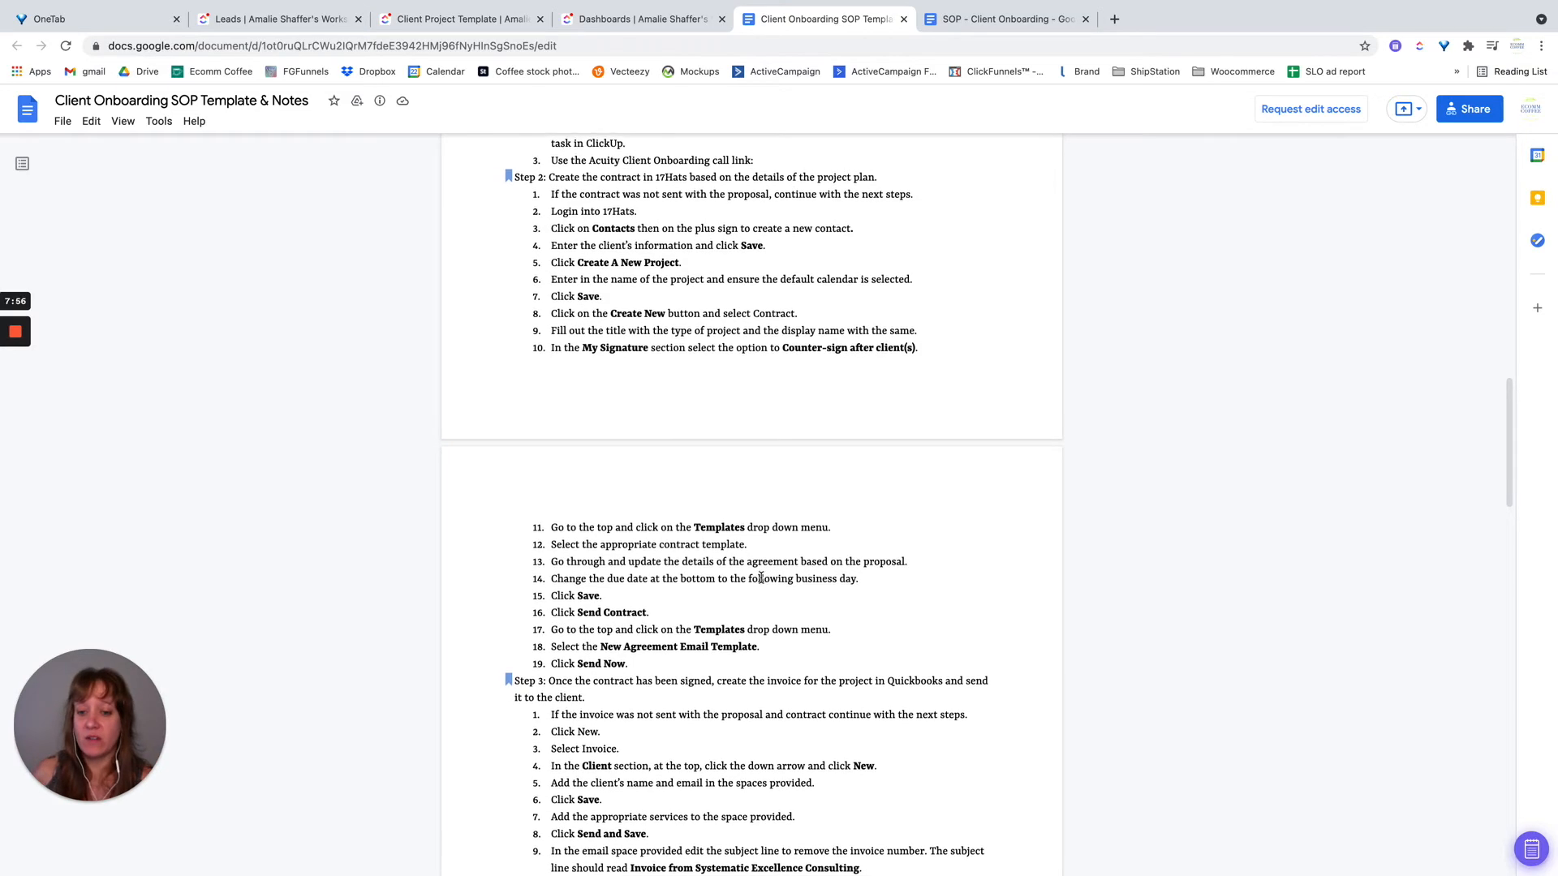
{"action": "scroll", "coordinate": [761, 577], "scroll_direction": "down", "scroll_amount": 1}
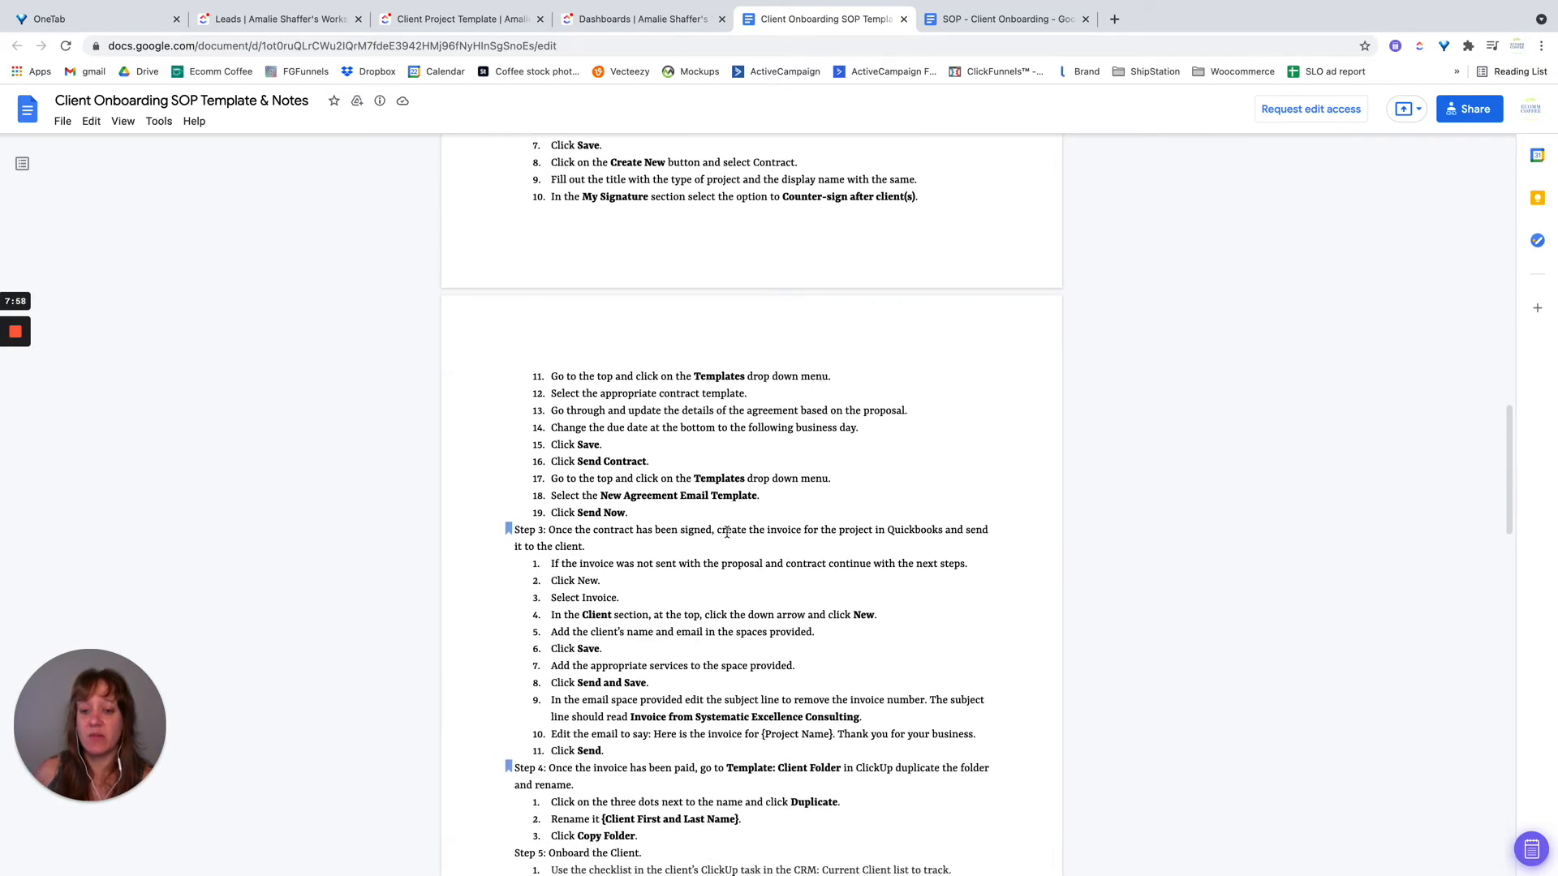
{"action": "scroll", "coordinate": [753, 640], "scroll_direction": "down", "scroll_amount": 2}
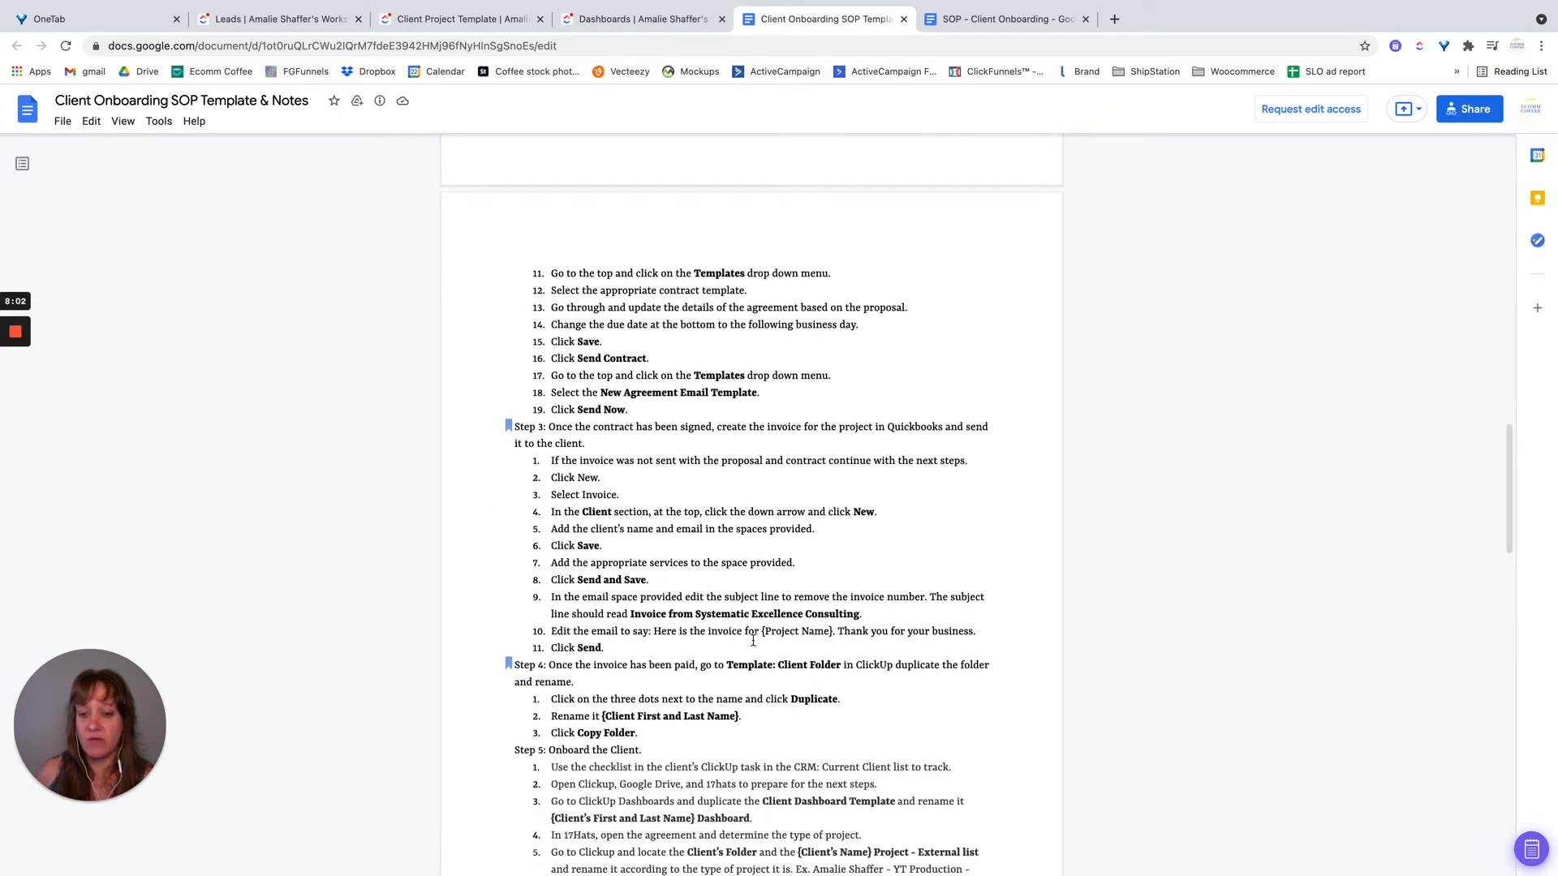
{"action": "scroll", "coordinate": [753, 641], "scroll_direction": "down", "scroll_amount": 3}
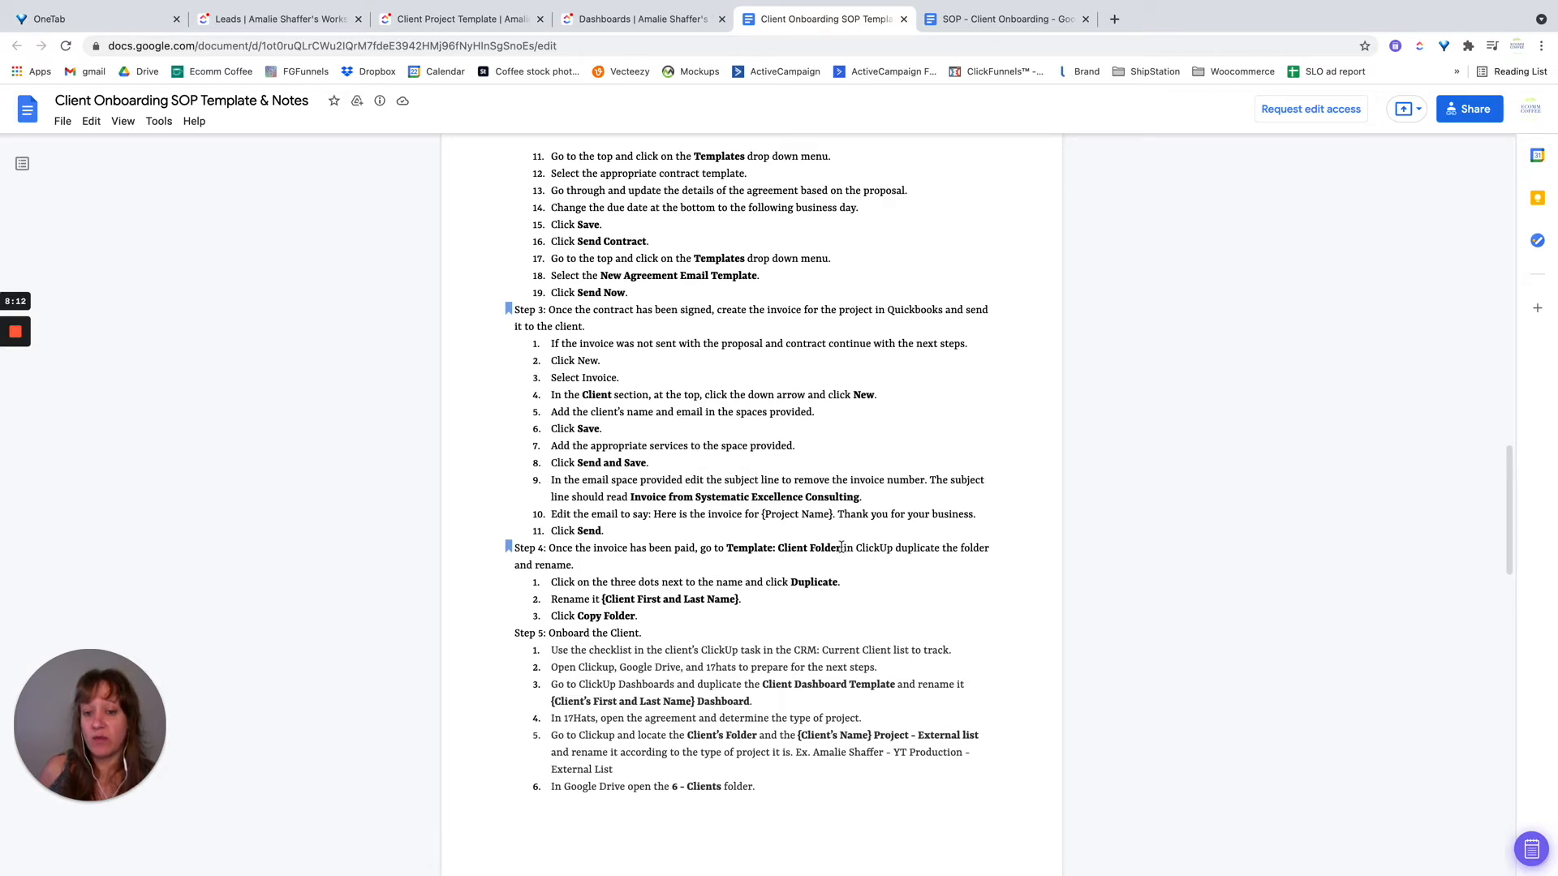
Back in ClickUp, open the Client Onboarding Template Task in the Current Clients list and examine its Client Onboarding Checklist
{"action": "left_click", "coordinate": [270, 20]}
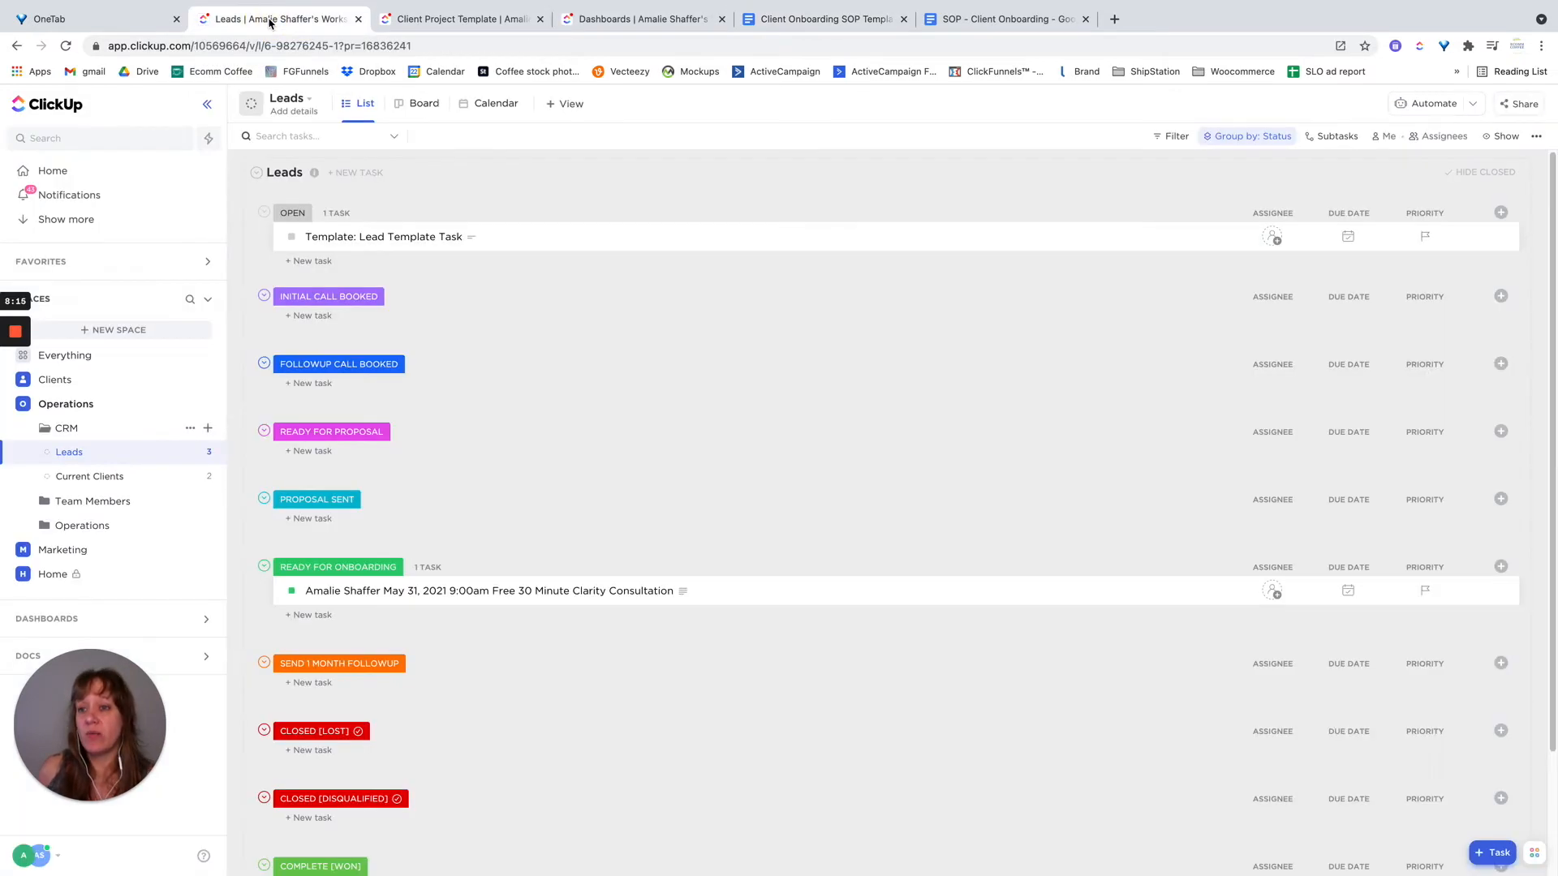
{"action": "left_click", "coordinate": [122, 478]}
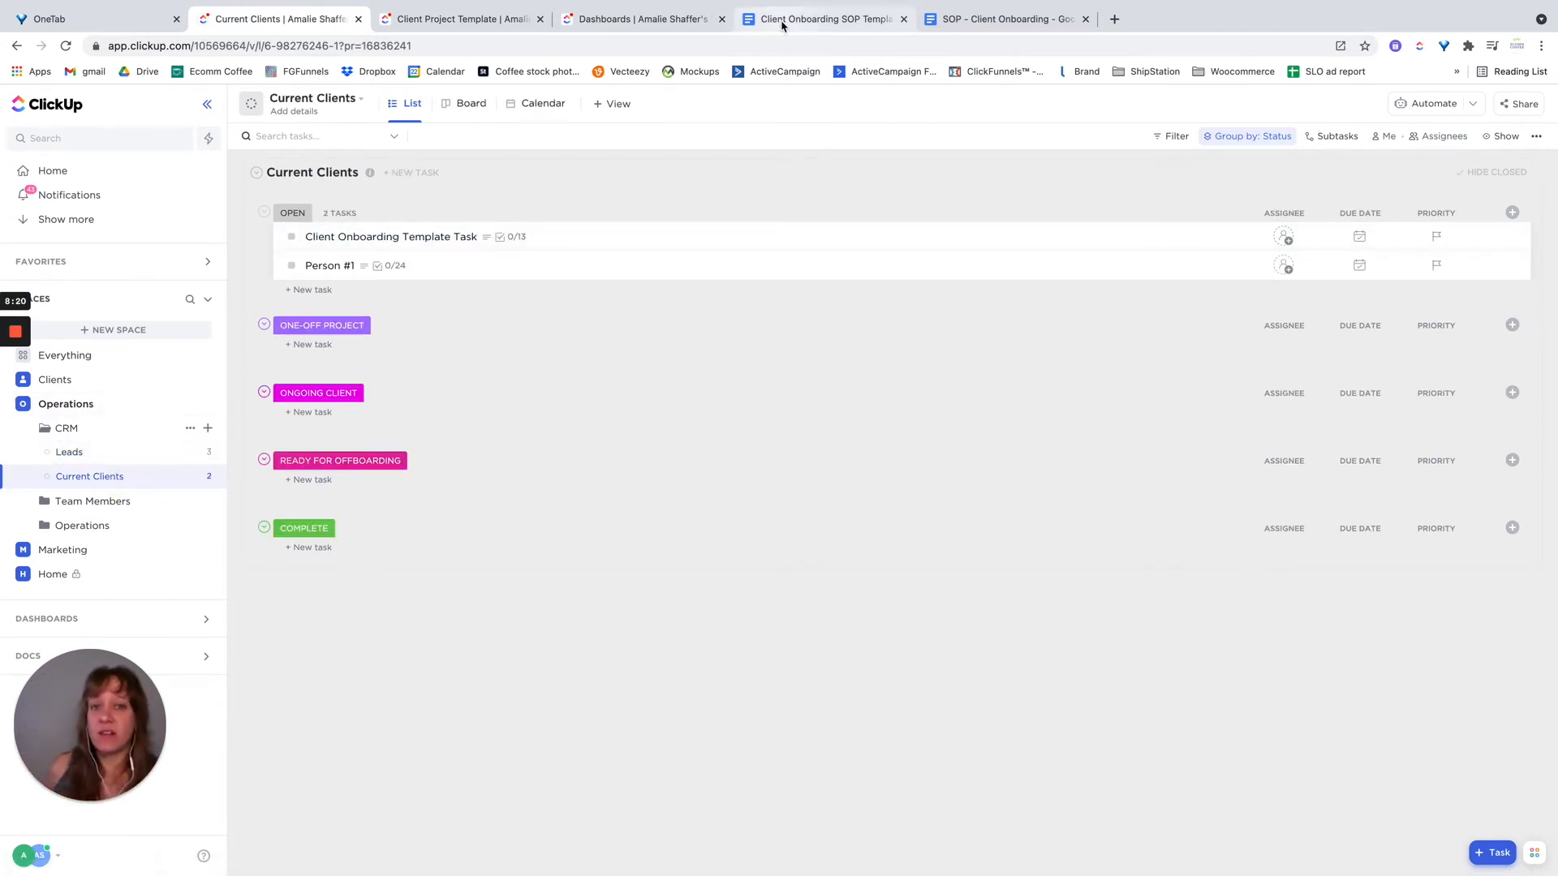
{"action": "left_click", "coordinate": [431, 236]}
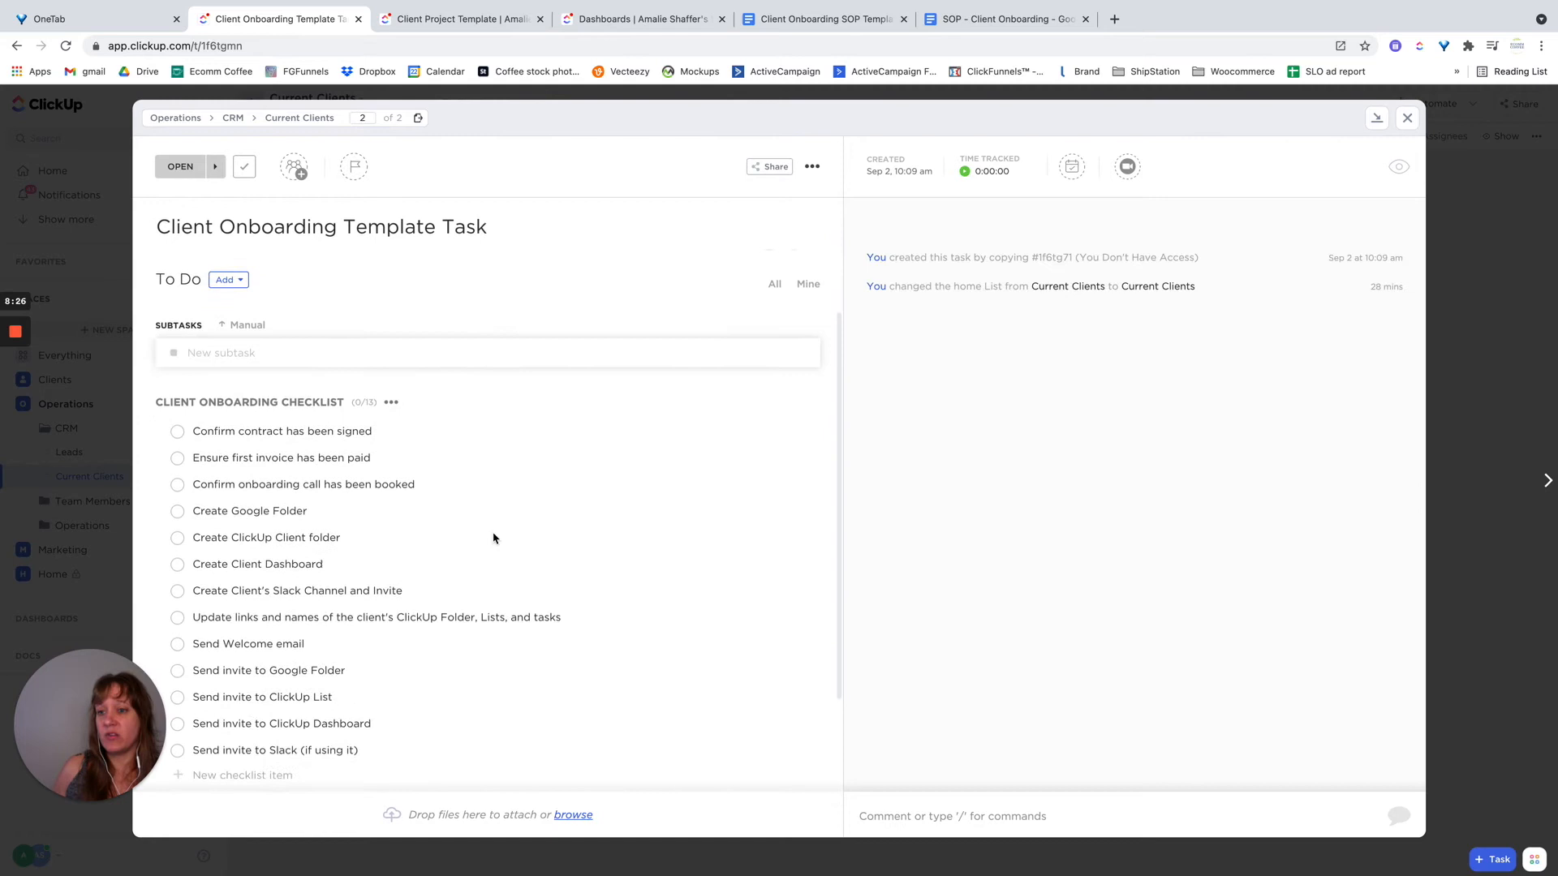
{"action": "scroll", "coordinate": [422, 439], "scroll_direction": "down", "scroll_amount": 3}
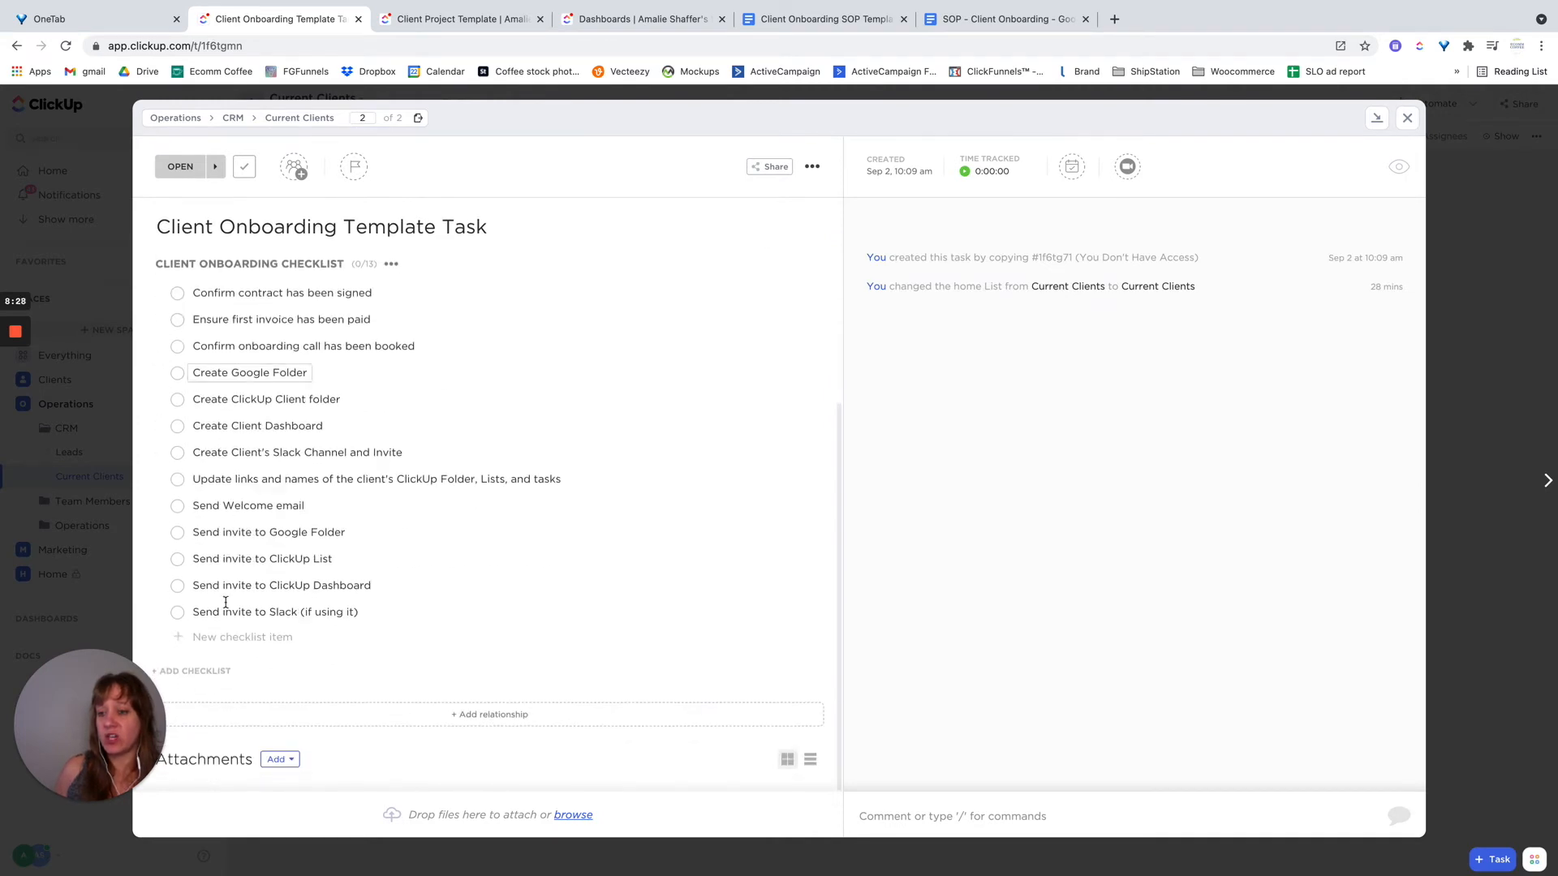
{"action": "scroll", "coordinate": [423, 497], "scroll_direction": "up", "scroll_amount": 2}
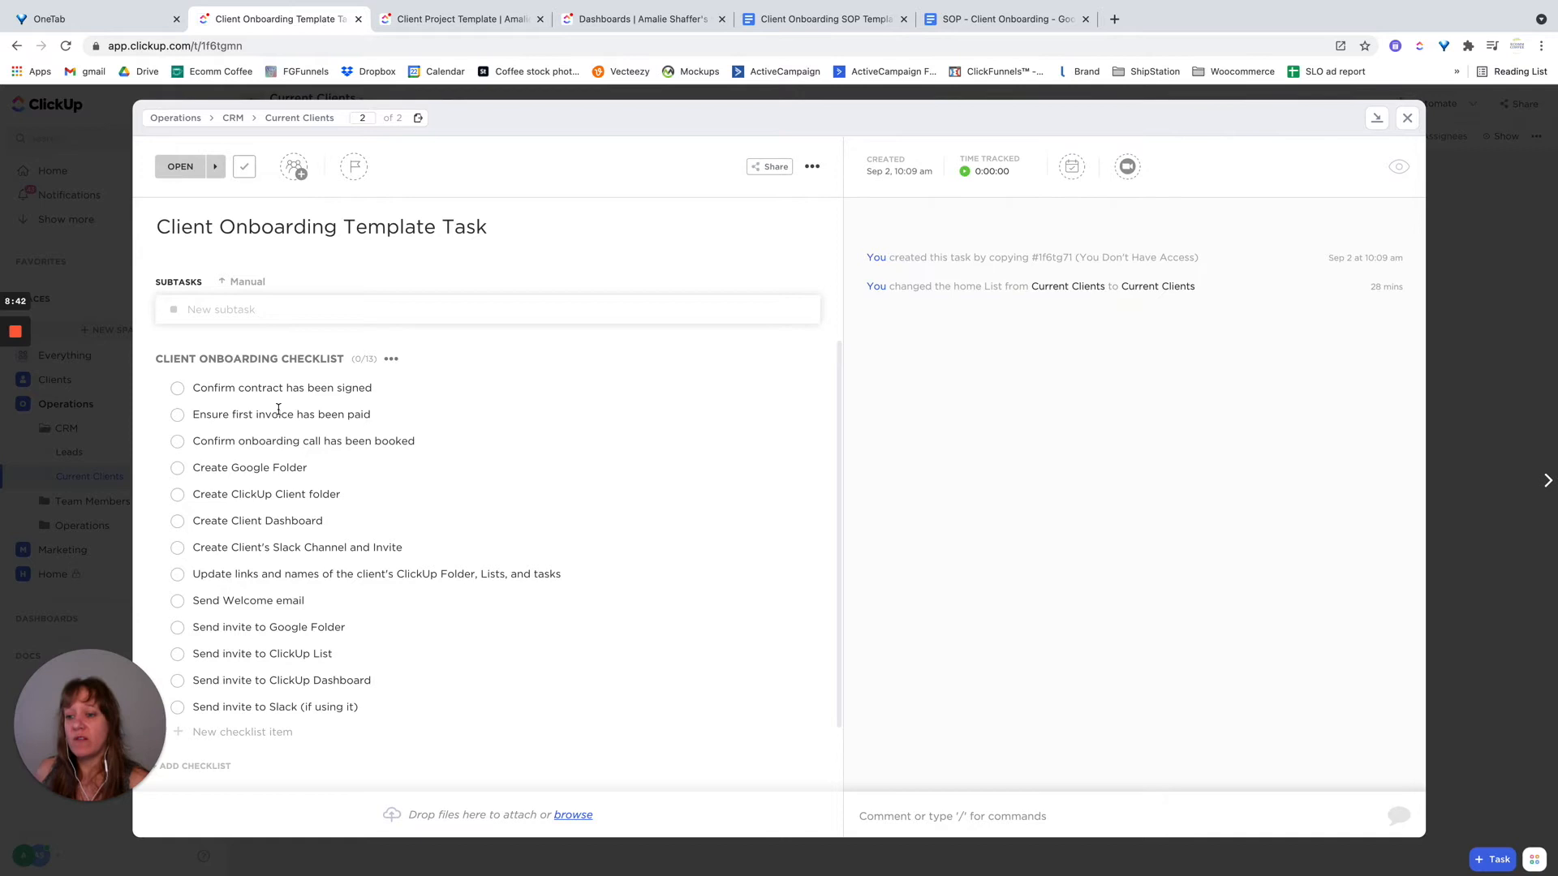
Check Steps 4 and 5 in the SOP document and view the Client Information list in ClickUp's Client Project Template folder
{"action": "left_click", "coordinate": [791, 18]}
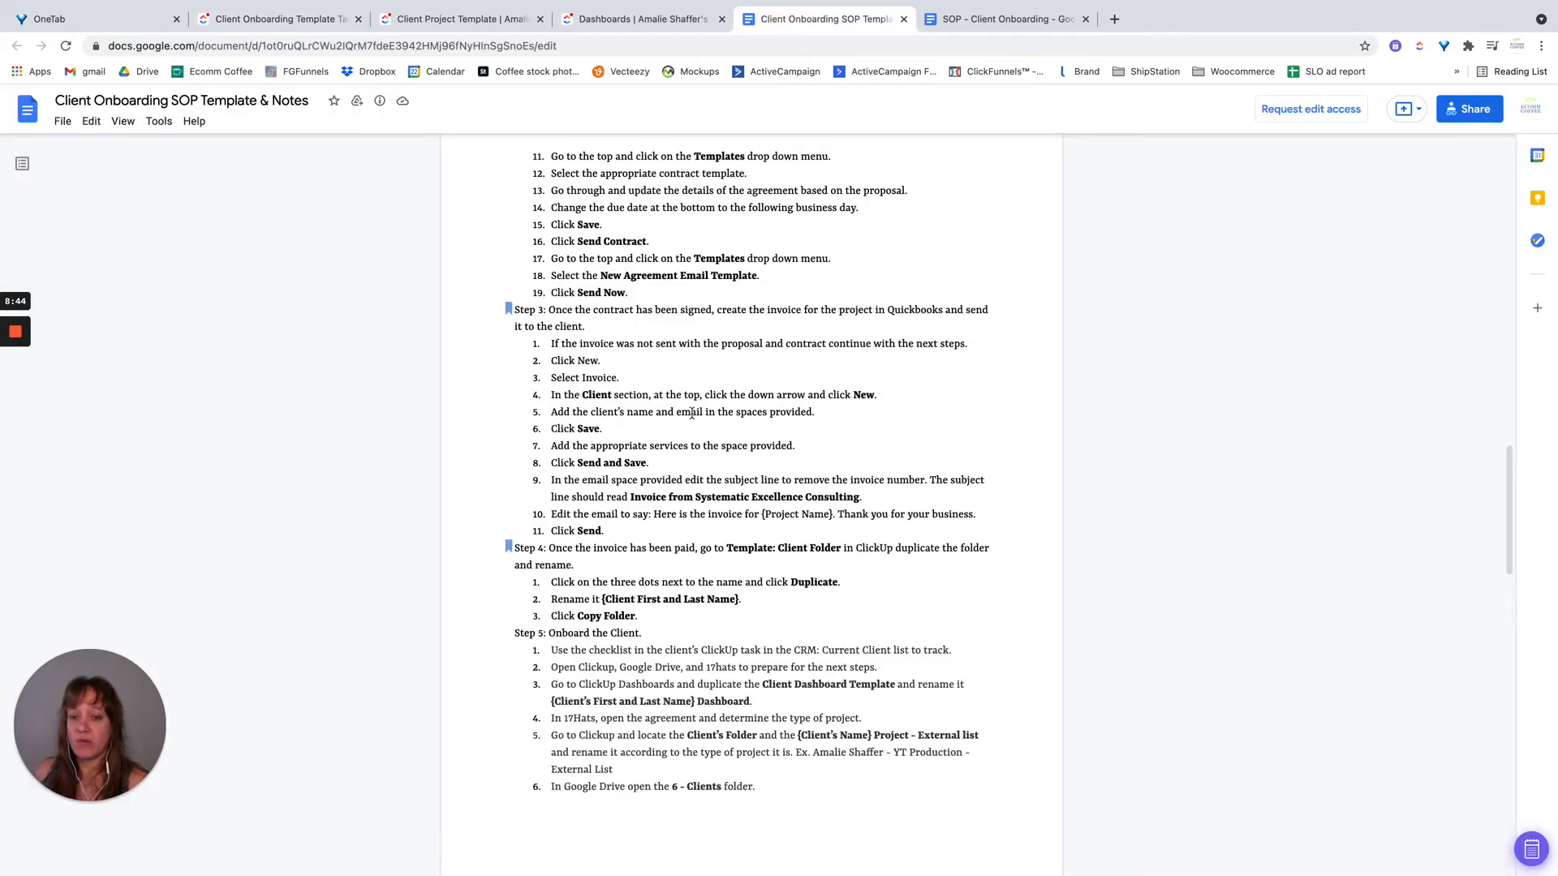
{"action": "scroll", "coordinate": [706, 597], "scroll_direction": "down", "scroll_amount": 2}
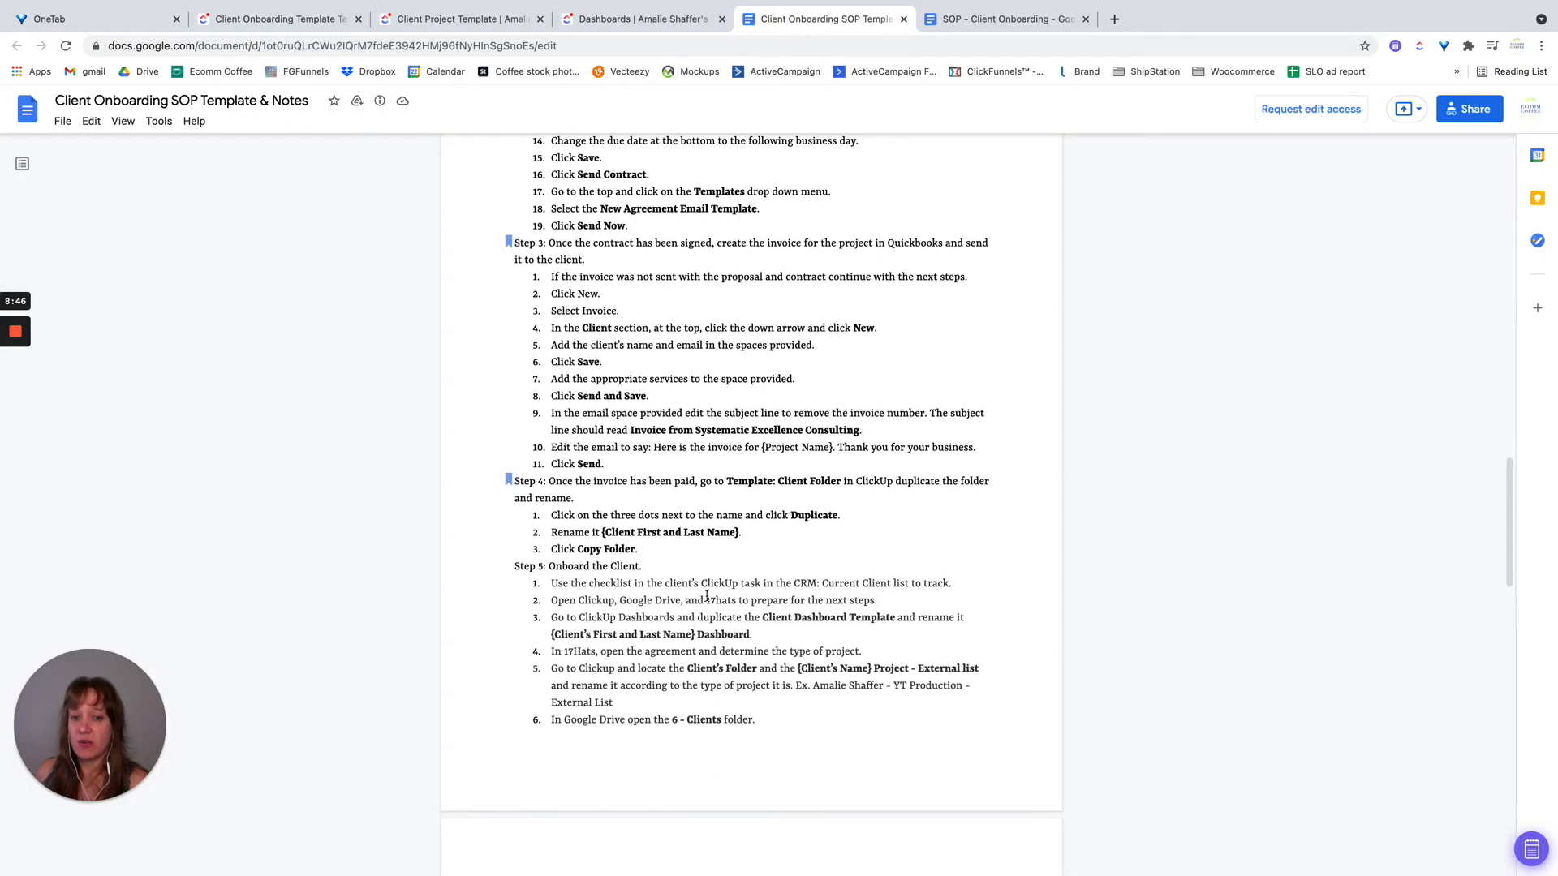
{"action": "left_click", "coordinate": [431, 24]}
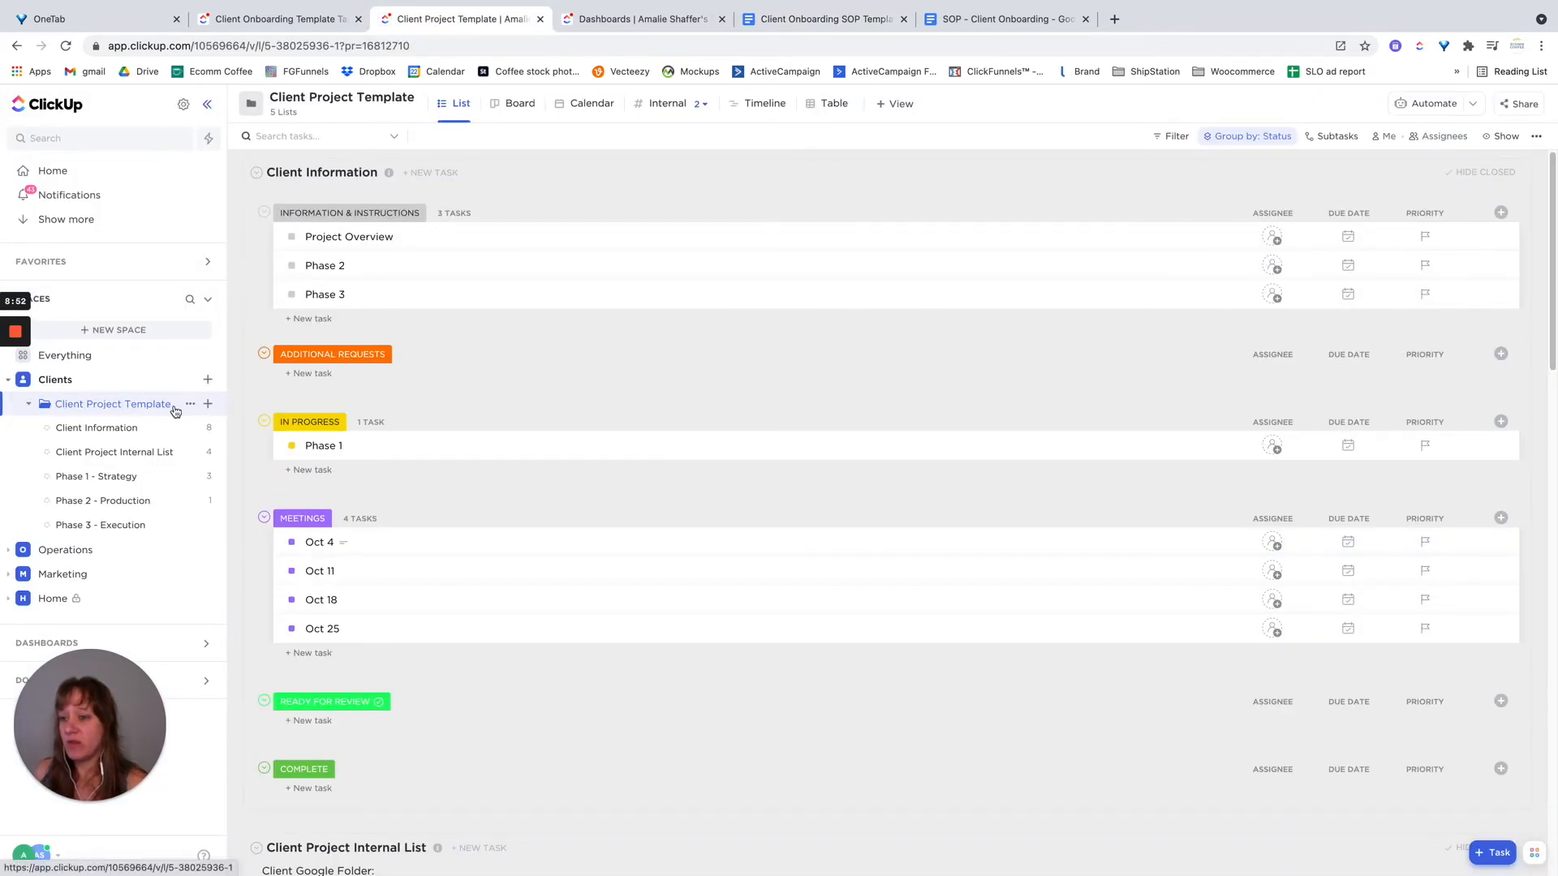
{"action": "left_click", "coordinate": [96, 430]}
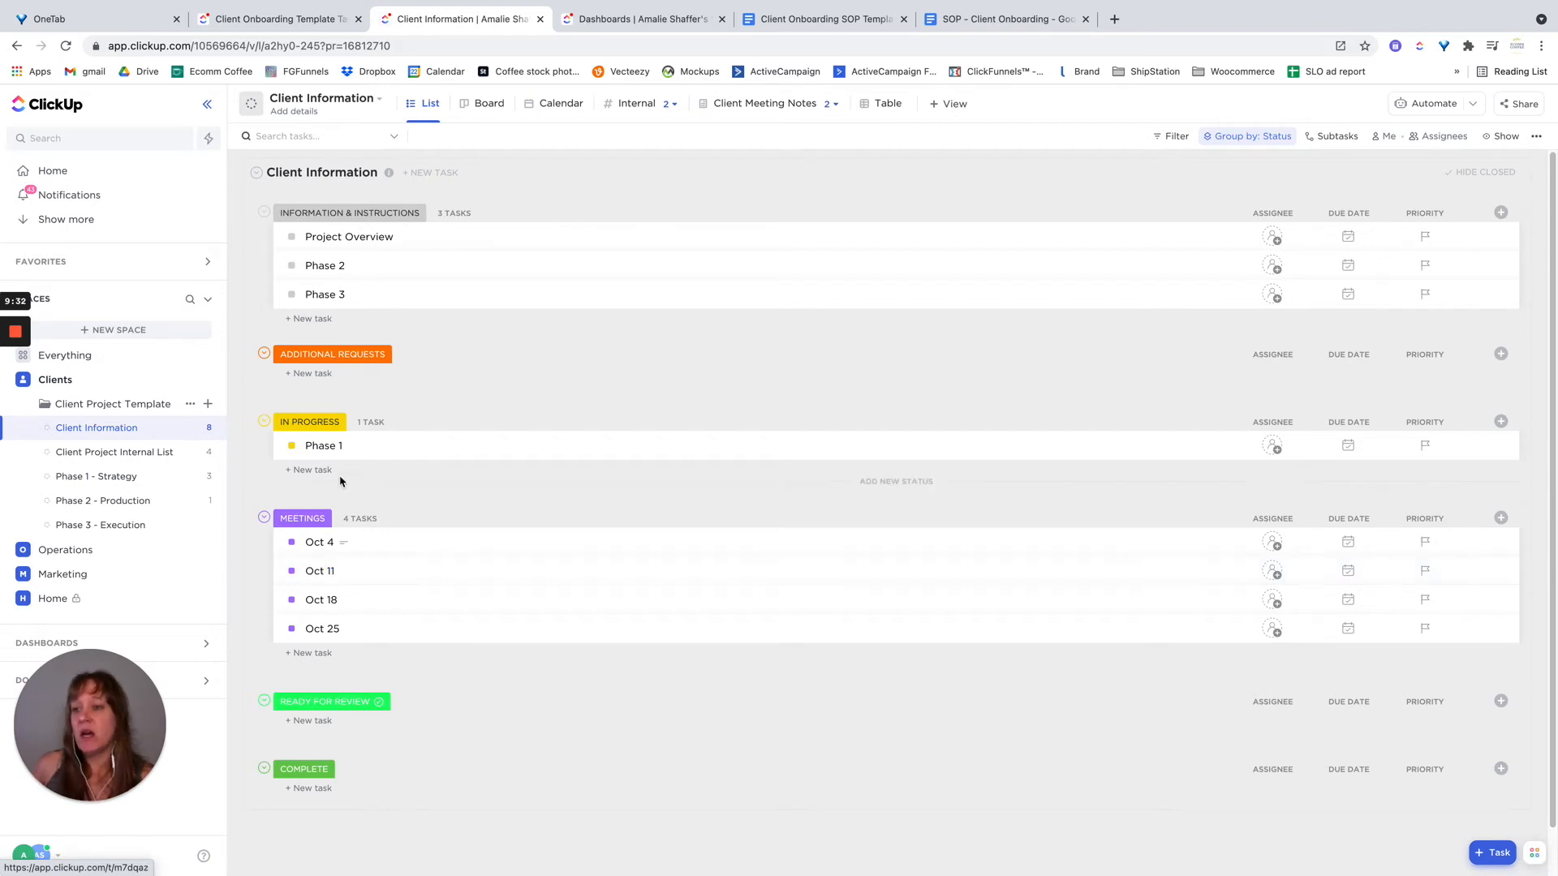
Duplicate the Client Project Template folder in the Clients space with everything copied, naming the new folder "Client #1"
{"action": "left_click", "coordinate": [190, 404]}
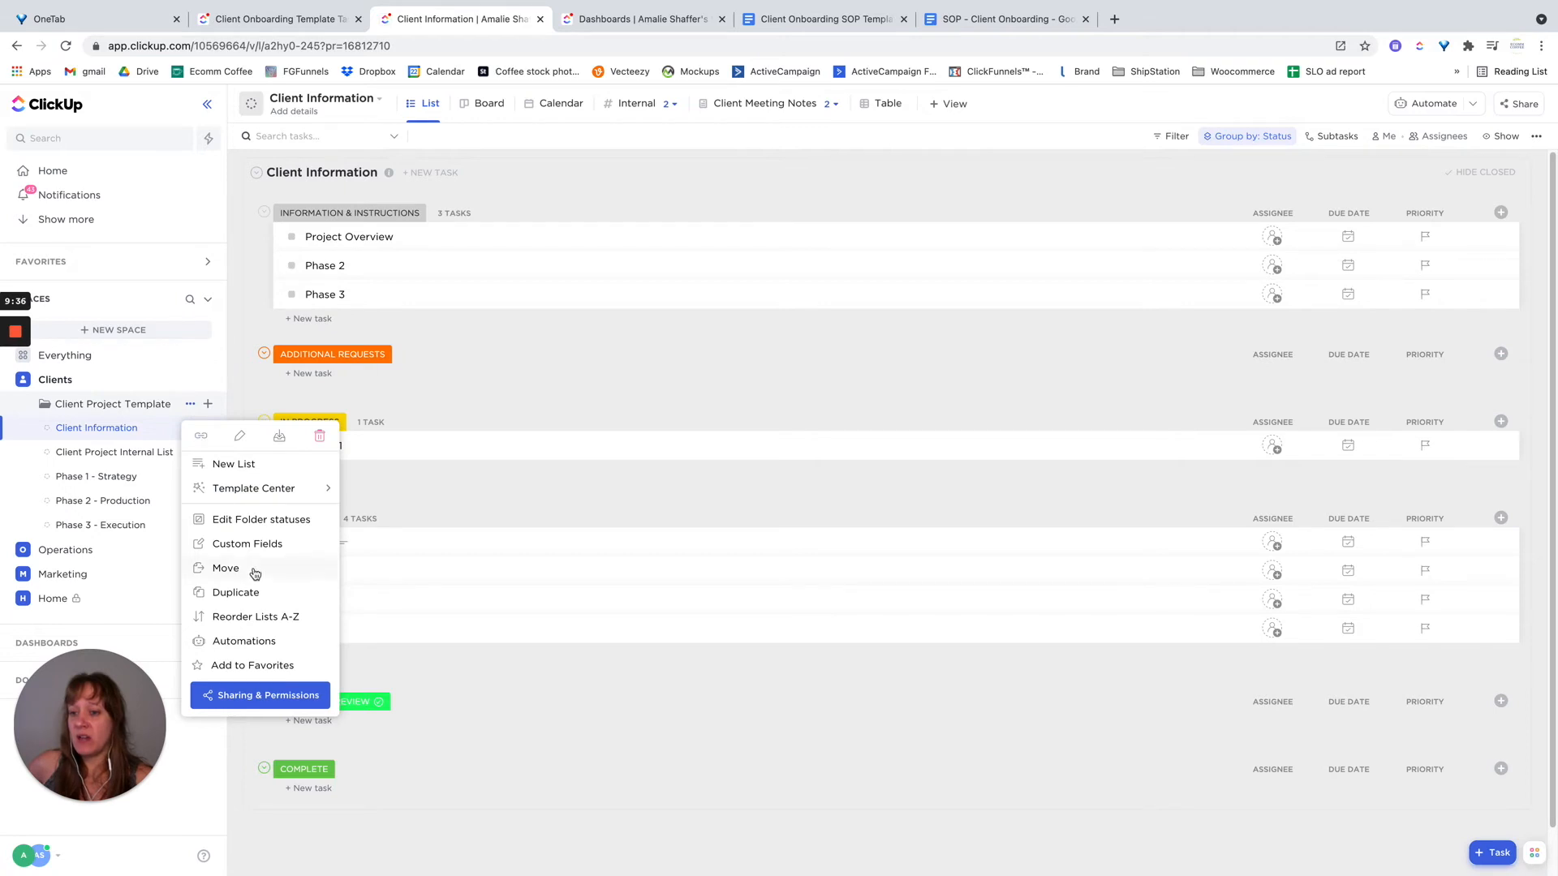
{"action": "left_click", "coordinate": [233, 593]}
{"action": "left_click_drag", "start_coordinate": [758, 220], "coordinate": [576, 218]}
{"action": "key", "text": "BackSpace"}
{"action": "key", "text": "BackSpace"}
{"action": "type", "text": "Client #1"}
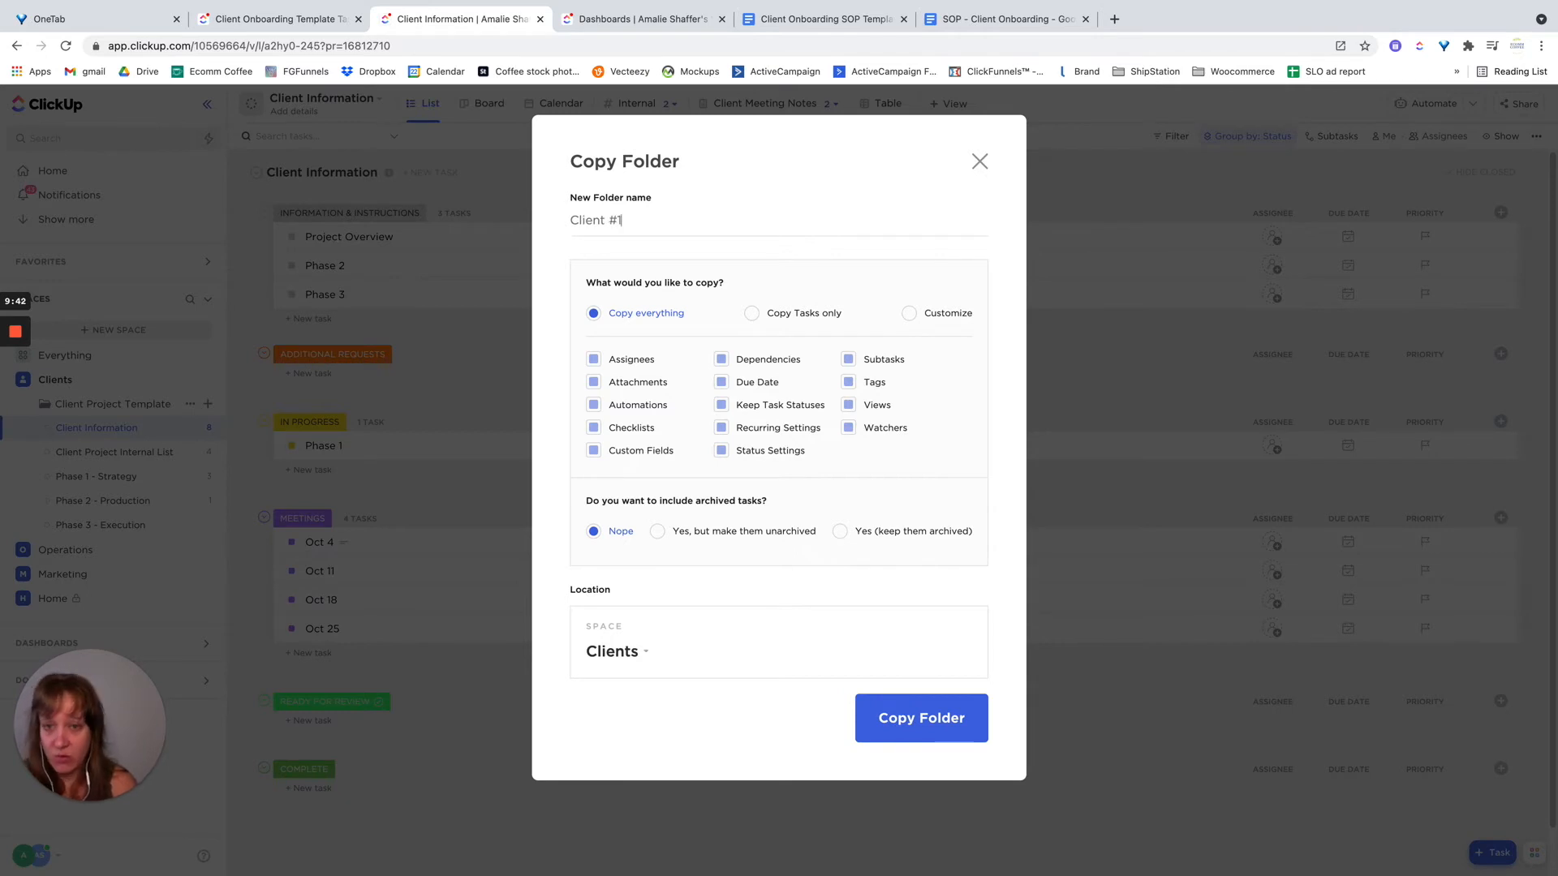
{"action": "left_click", "coordinate": [895, 720]}
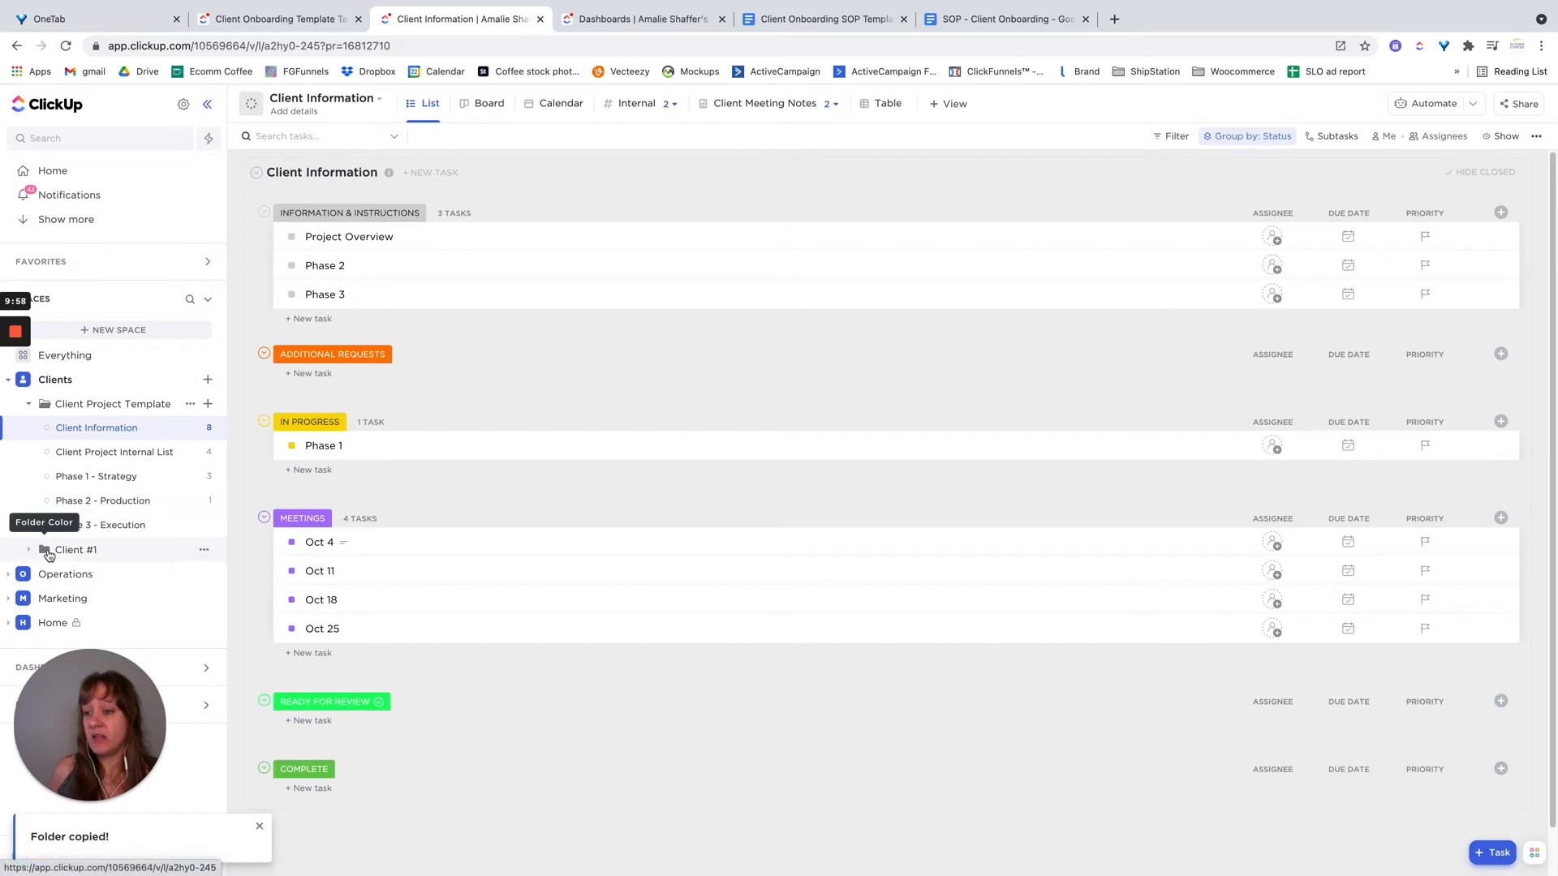
In the Client #1 folder's Client Information list, add a description with the lines "Google Folder:" and "Client Dashboard:"
{"action": "left_click", "coordinate": [77, 549]}
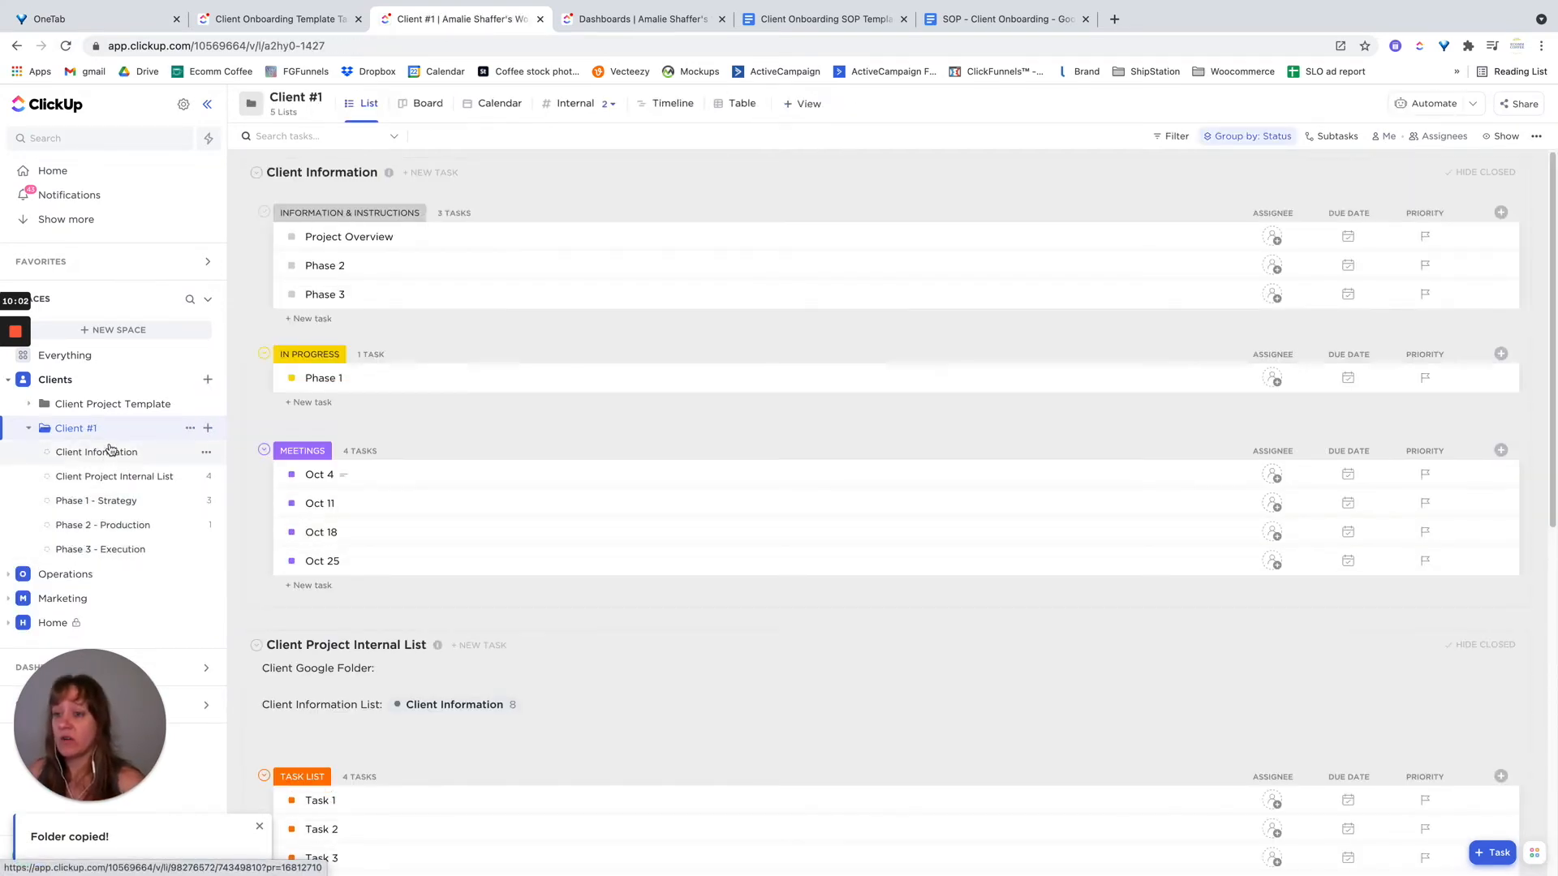
{"action": "left_click", "coordinate": [111, 451]}
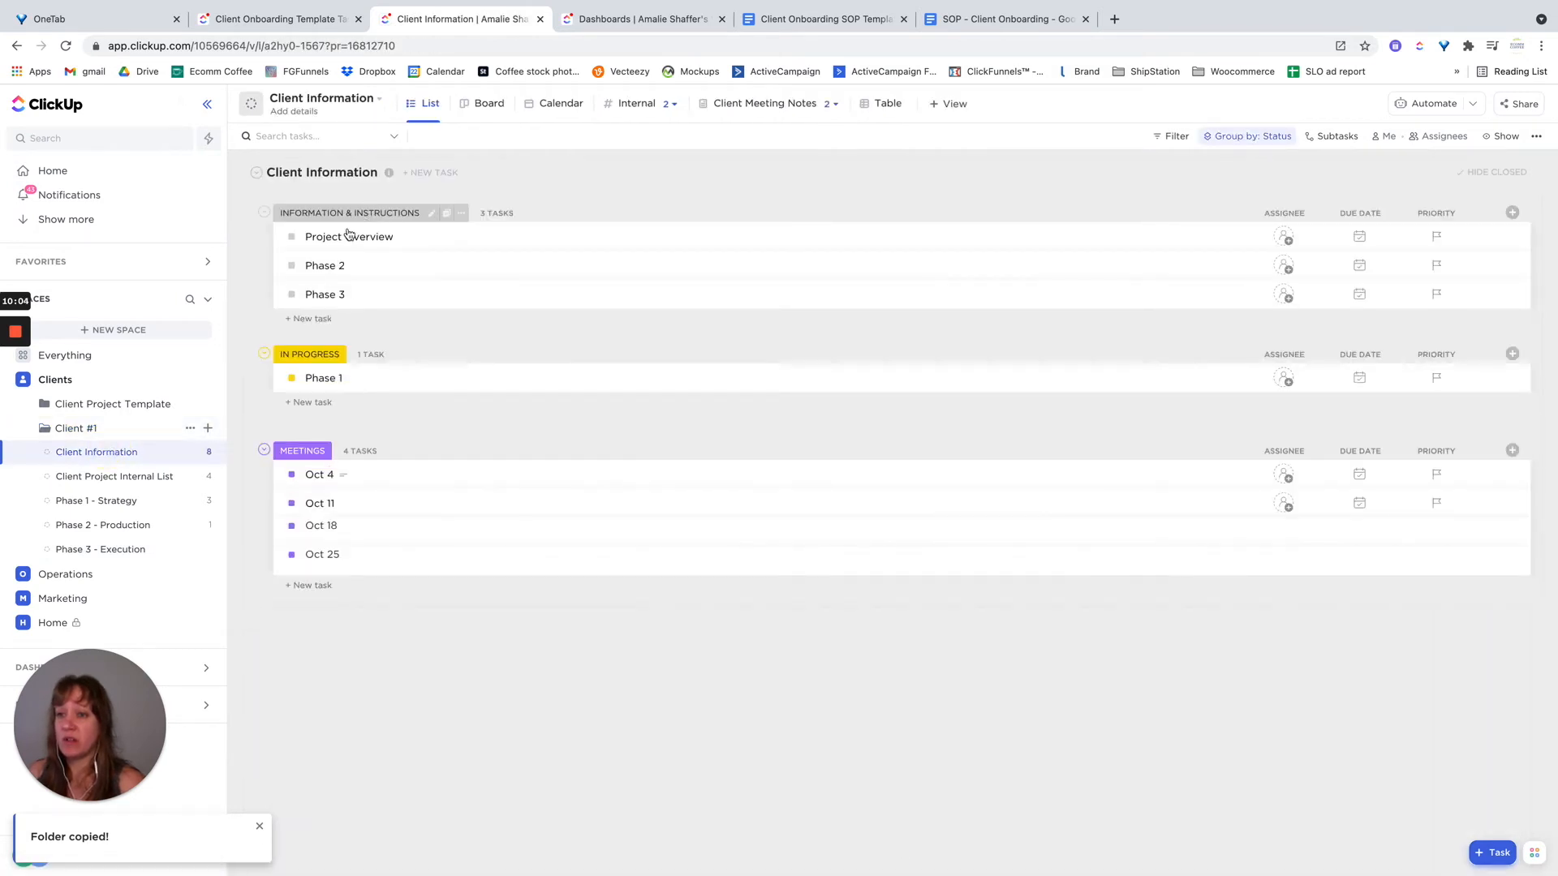
{"action": "left_click", "coordinate": [391, 175]}
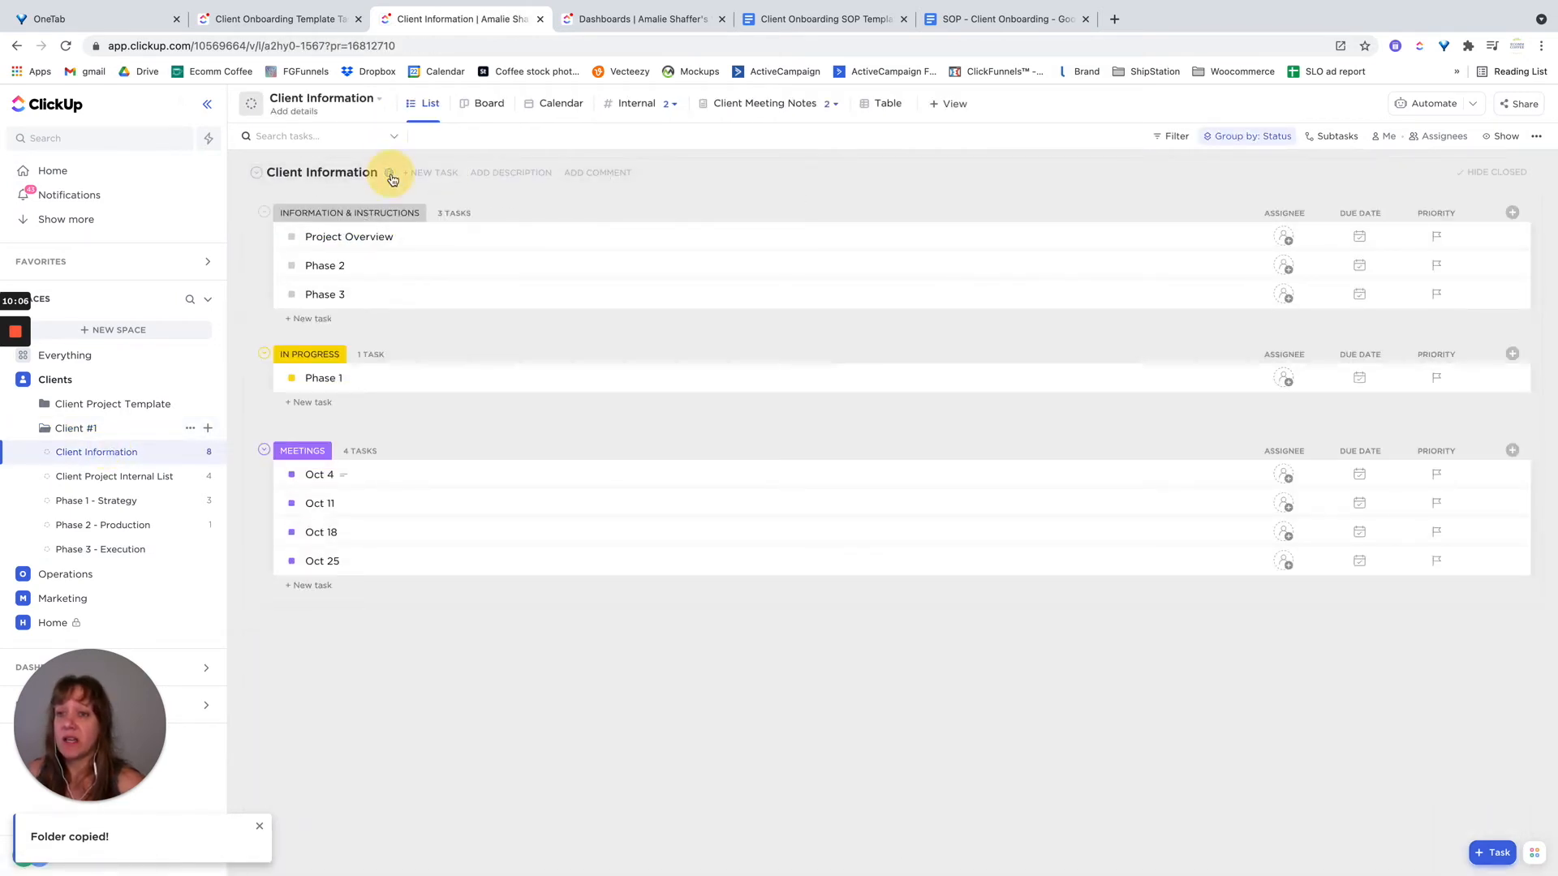
{"action": "left_click", "coordinate": [1296, 268]}
{"action": "type", "text": "Gogoel D"}
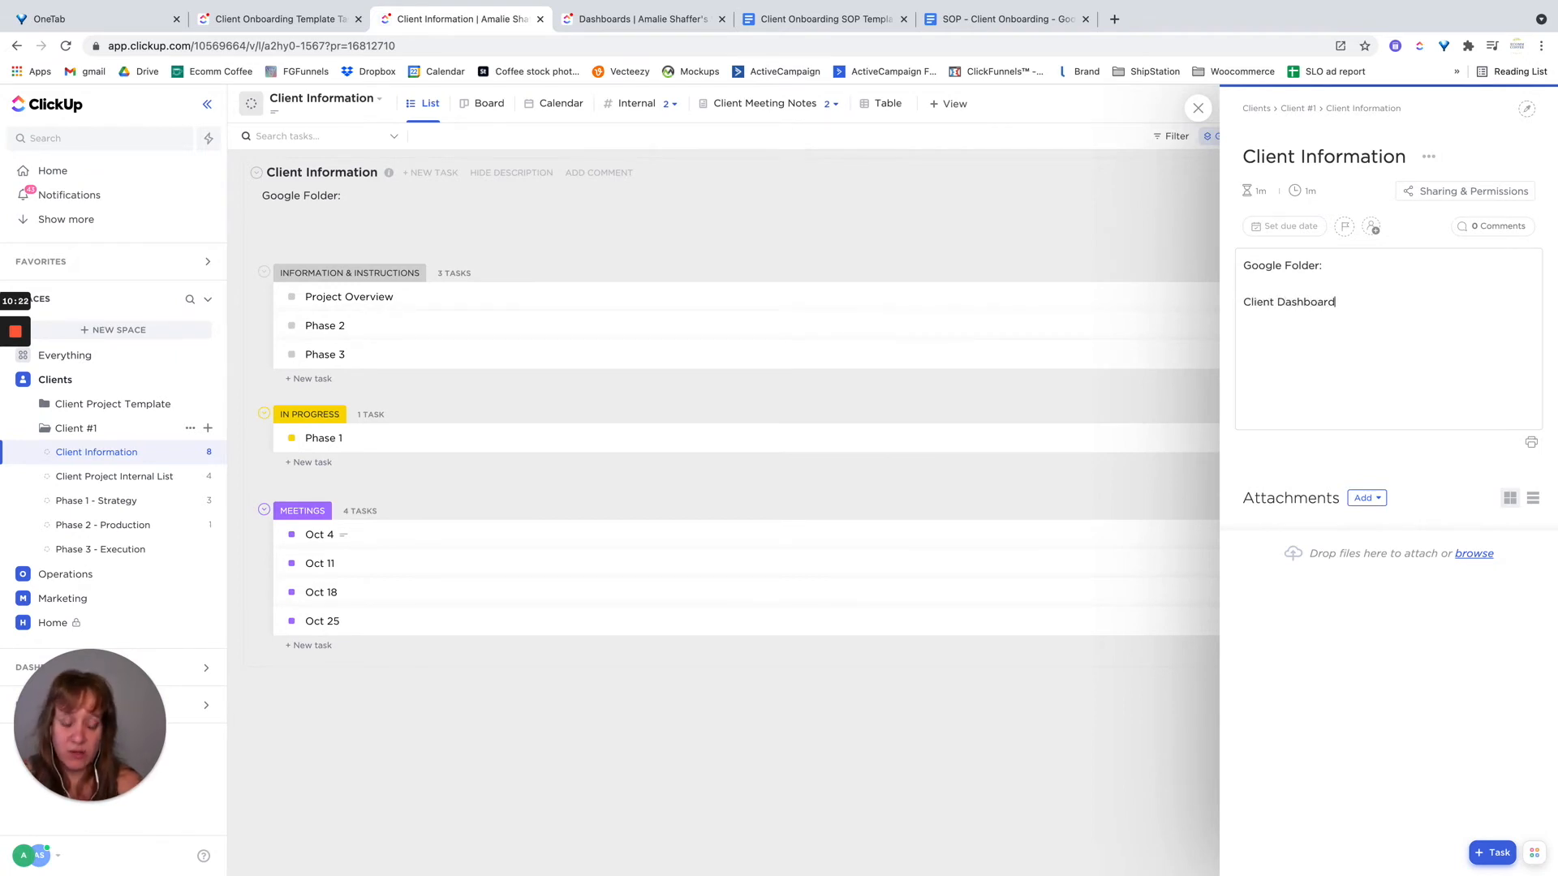
{"action": "left_click", "coordinate": [1197, 108]}
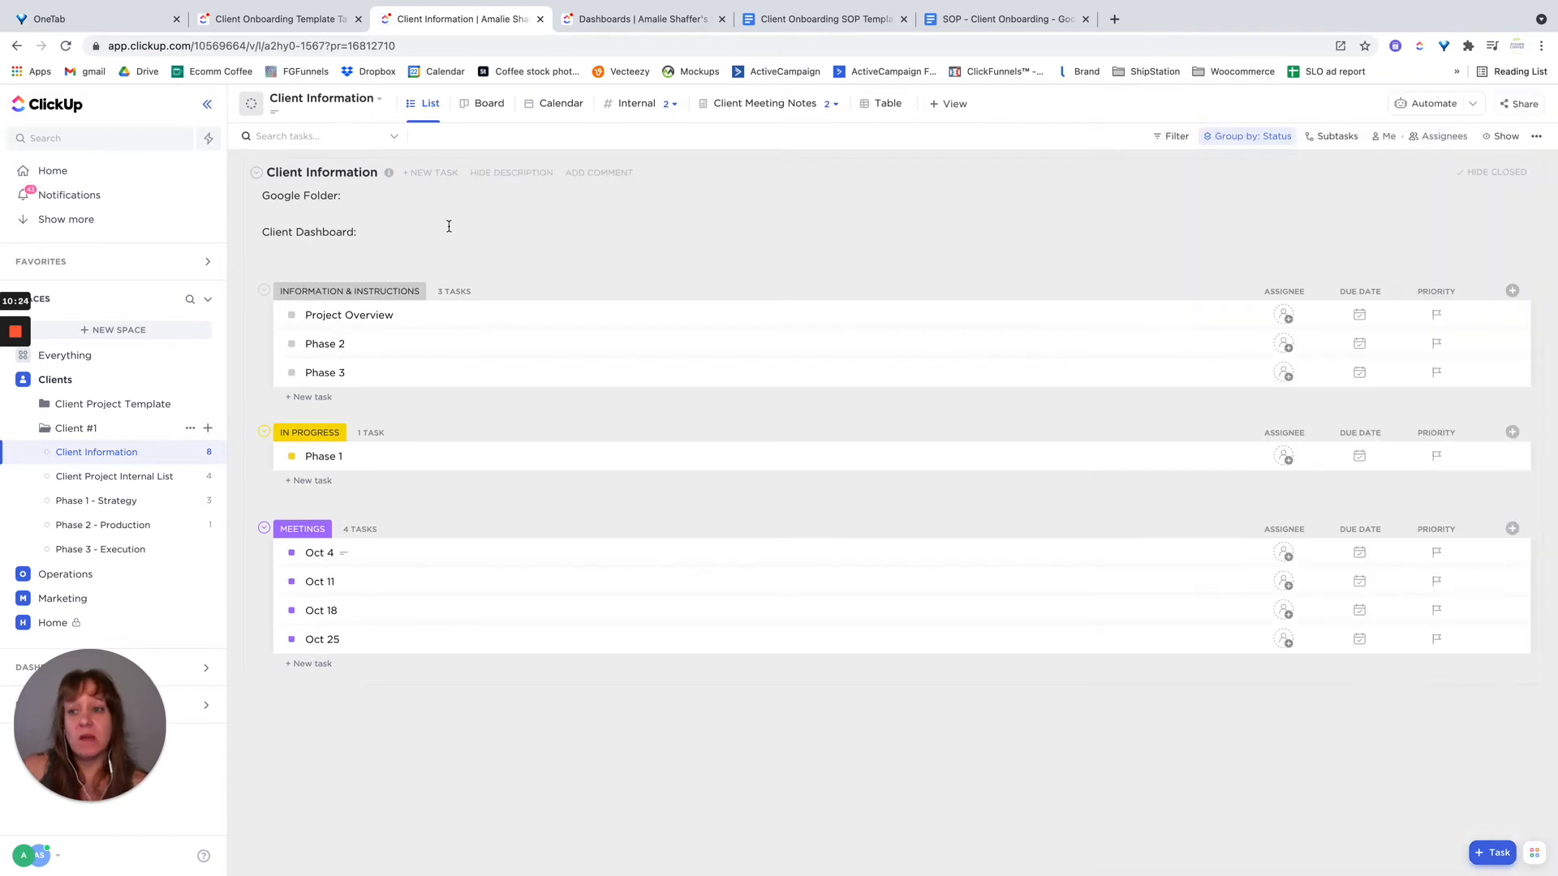
Look at the Project Overview task, close it, and turn on empty statuses in the Client Information list view, saving the view
{"action": "left_click", "coordinate": [344, 318]}
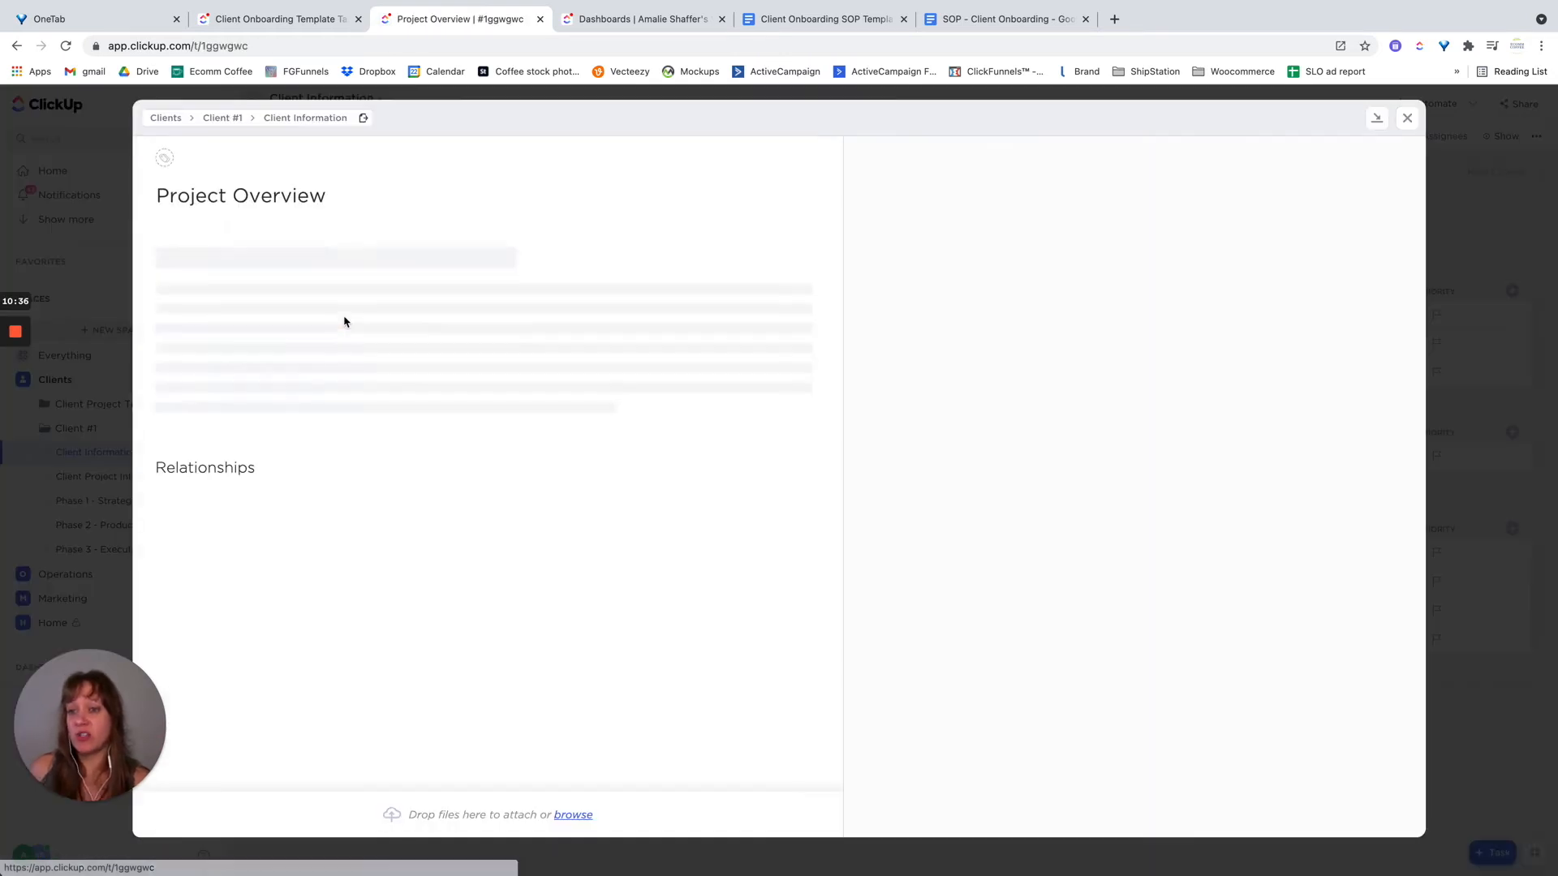
{"action": "left_click", "coordinate": [1408, 118]}
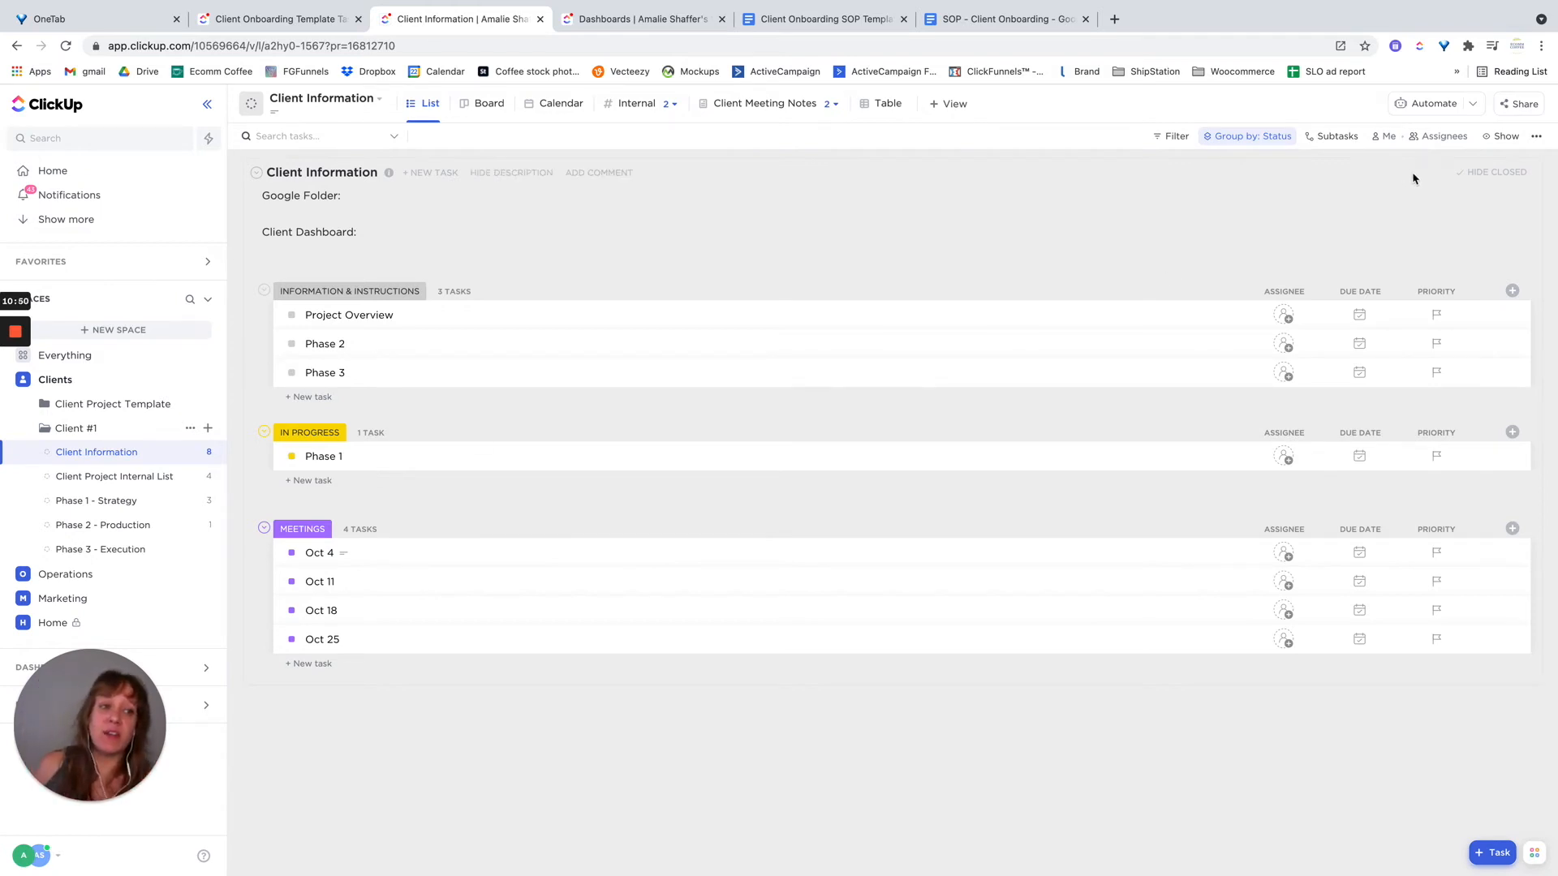
{"action": "left_click", "coordinate": [1500, 137]}
{"action": "left_click", "coordinate": [1529, 335]}
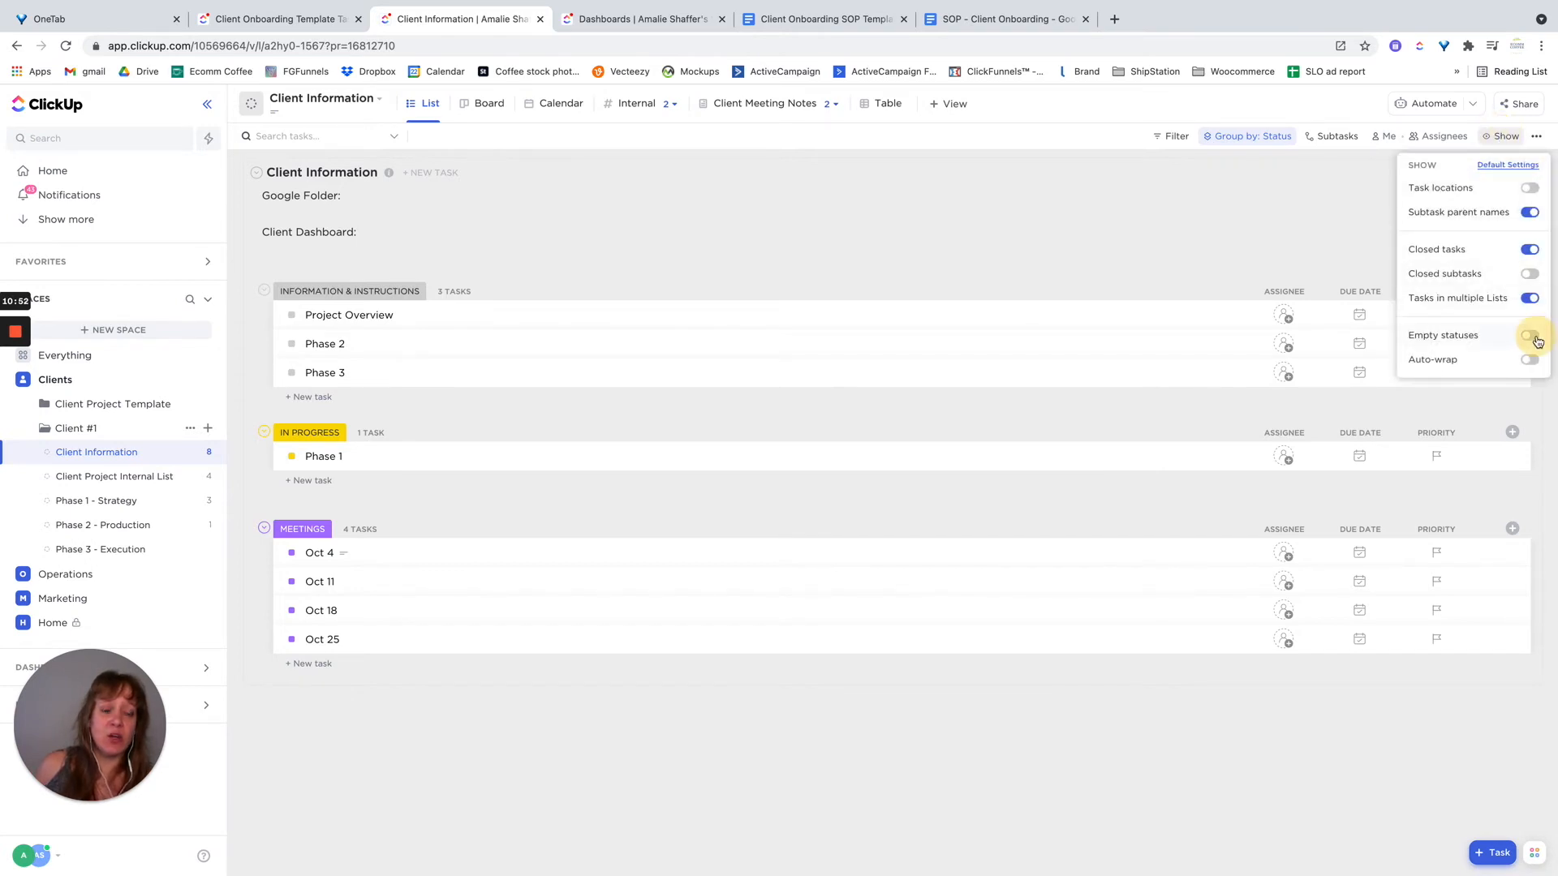
{"action": "left_click", "coordinate": [1243, 217]}
{"action": "left_click", "coordinate": [1507, 836]}
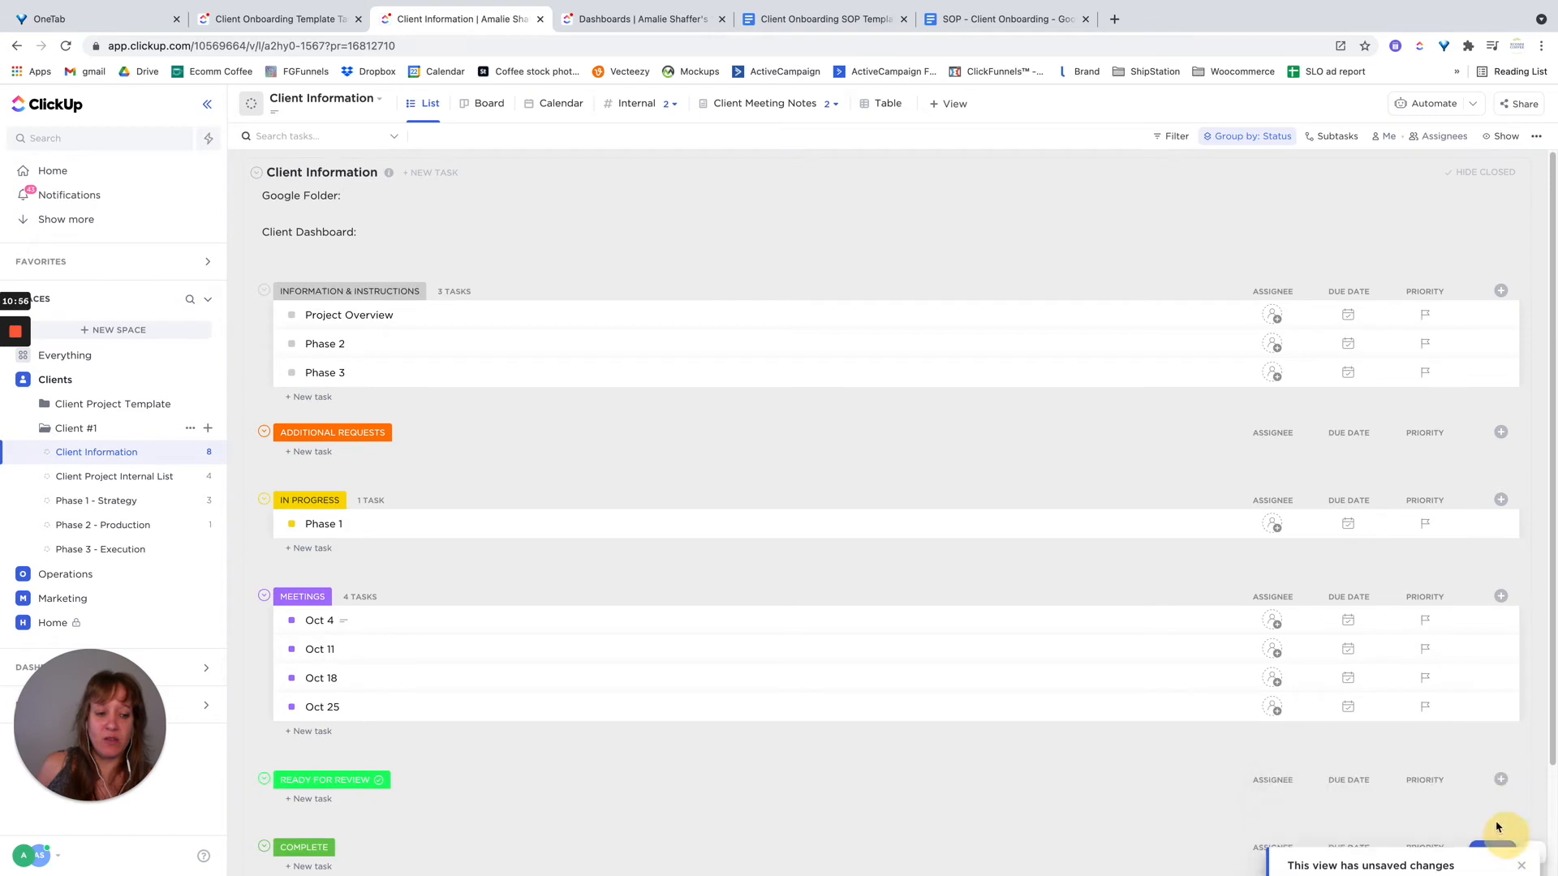
Review the status groups of Client #1's Client Information list and check Steps 4 and 5 in the Client Onboarding SOP document
{"action": "scroll", "coordinate": [689, 631], "scroll_direction": "down", "scroll_amount": 1}
{"action": "scroll", "coordinate": [688, 631], "scroll_direction": "down", "scroll_amount": 1}
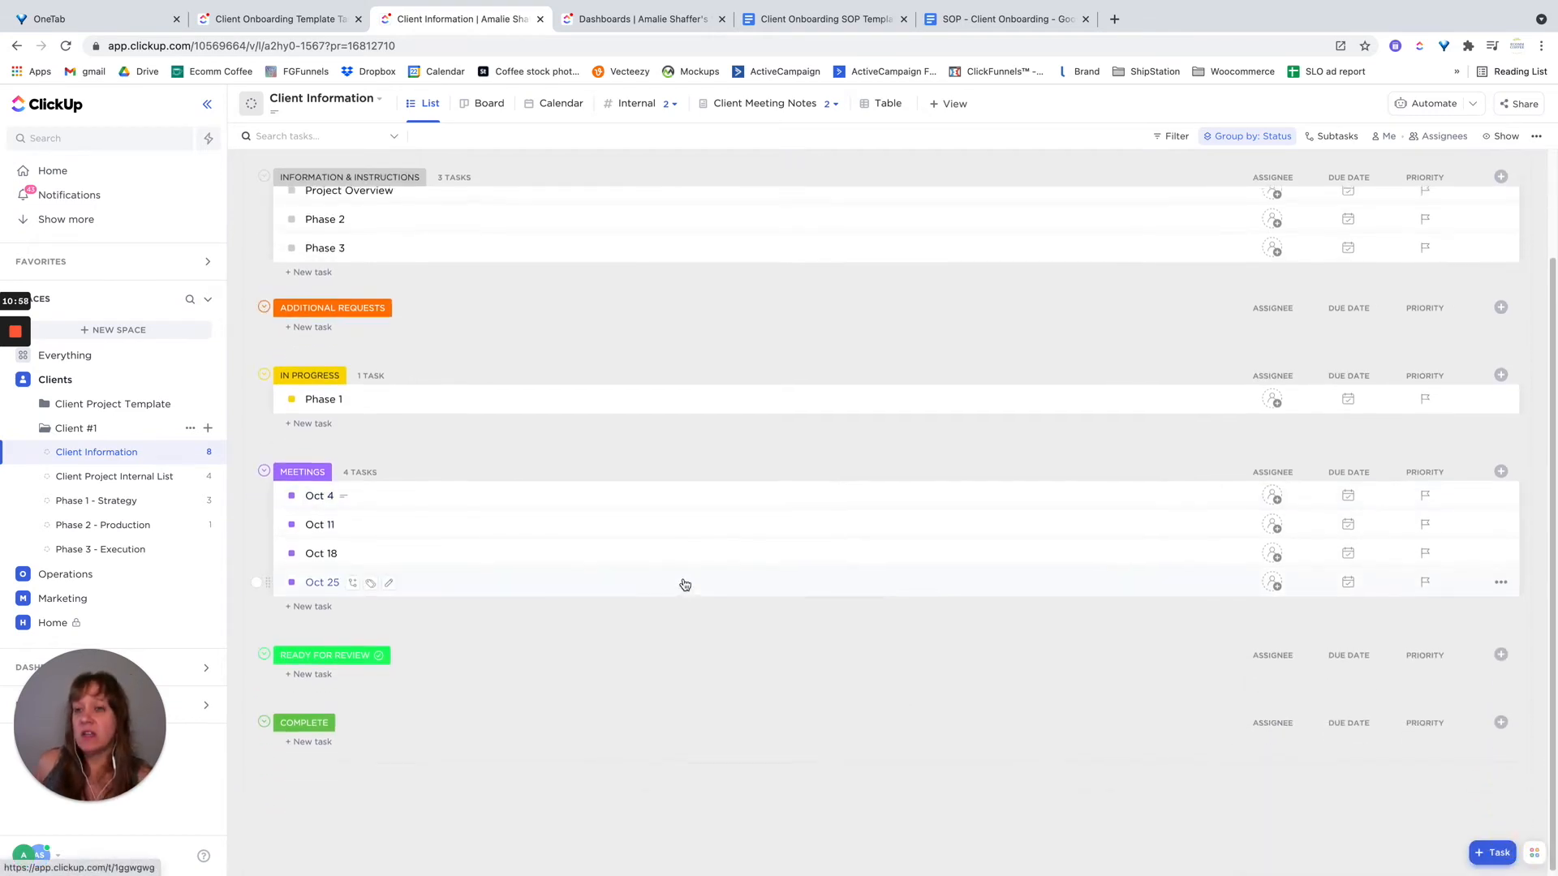
{"action": "scroll", "coordinate": [487, 446], "scroll_direction": "up", "scroll_amount": 3}
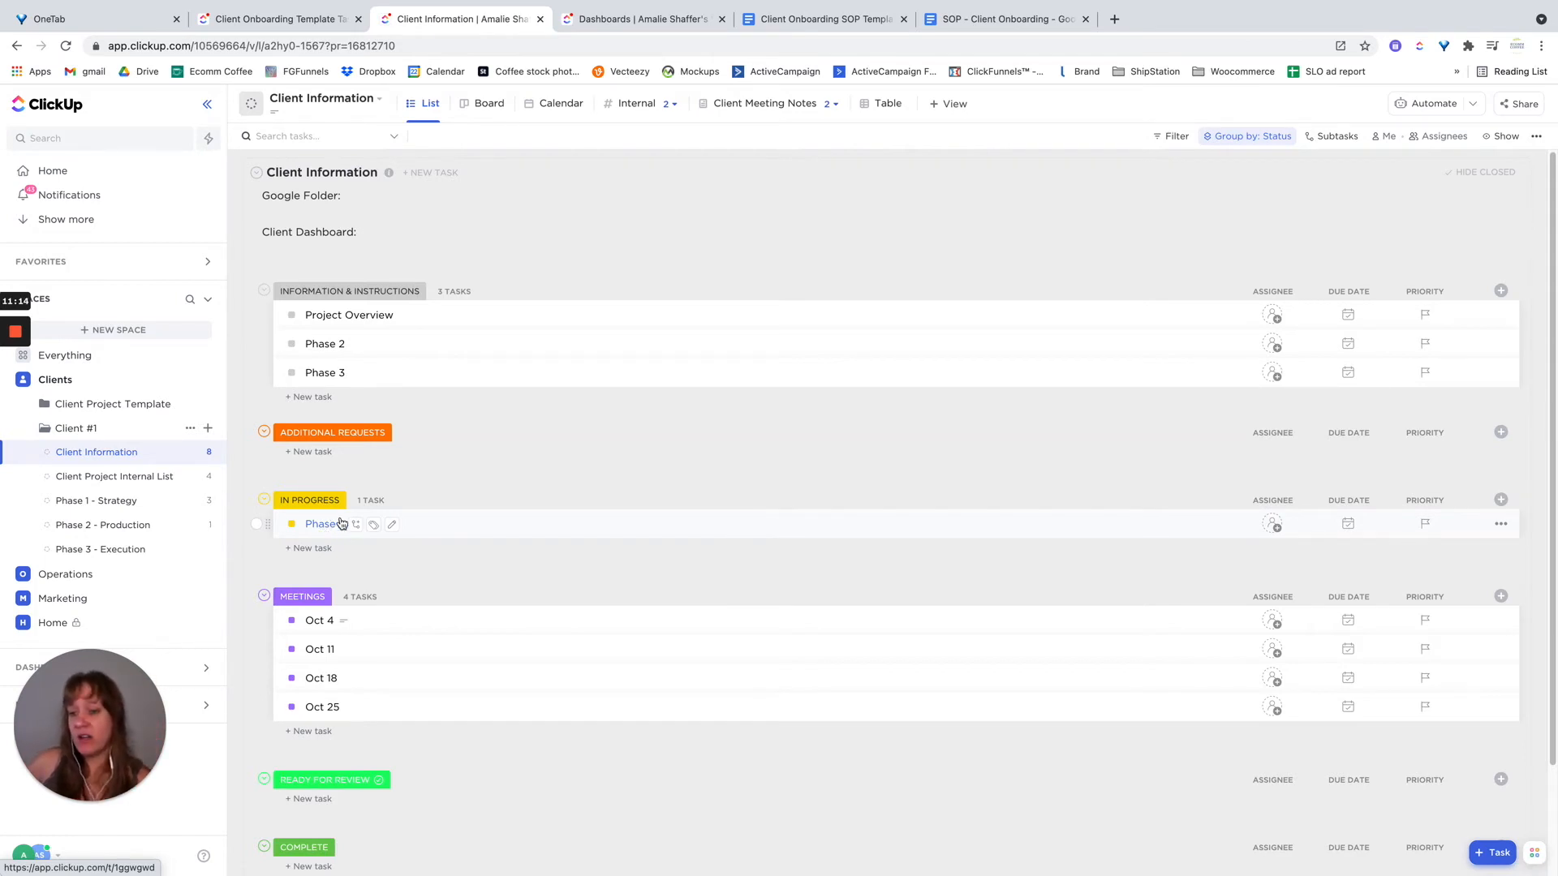
{"action": "scroll", "coordinate": [324, 535], "scroll_direction": "down", "scroll_amount": 3}
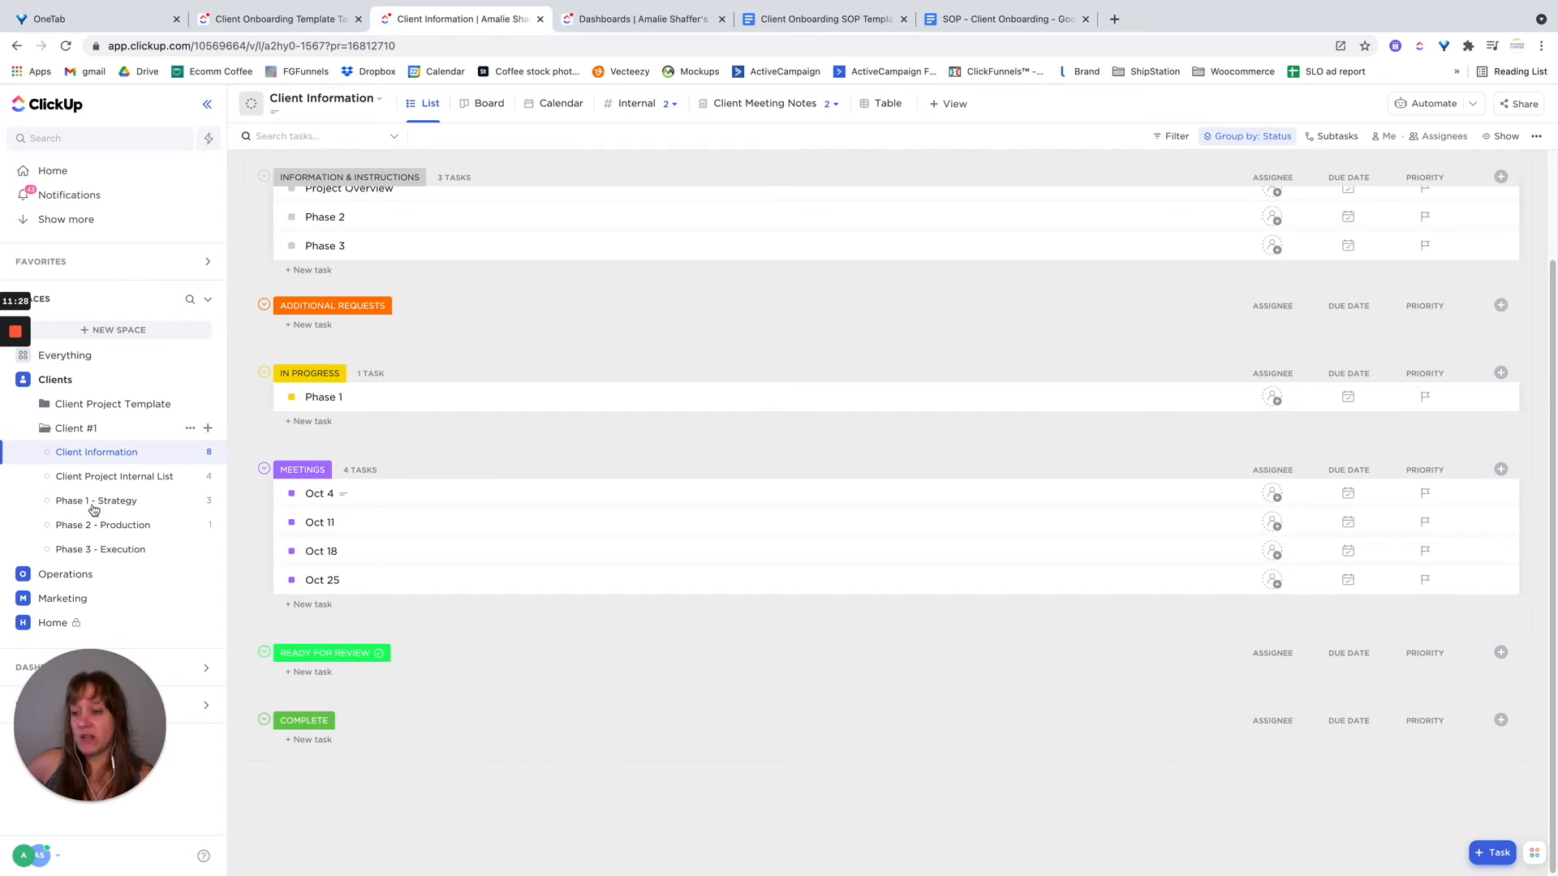
{"action": "left_click", "coordinate": [820, 19]}
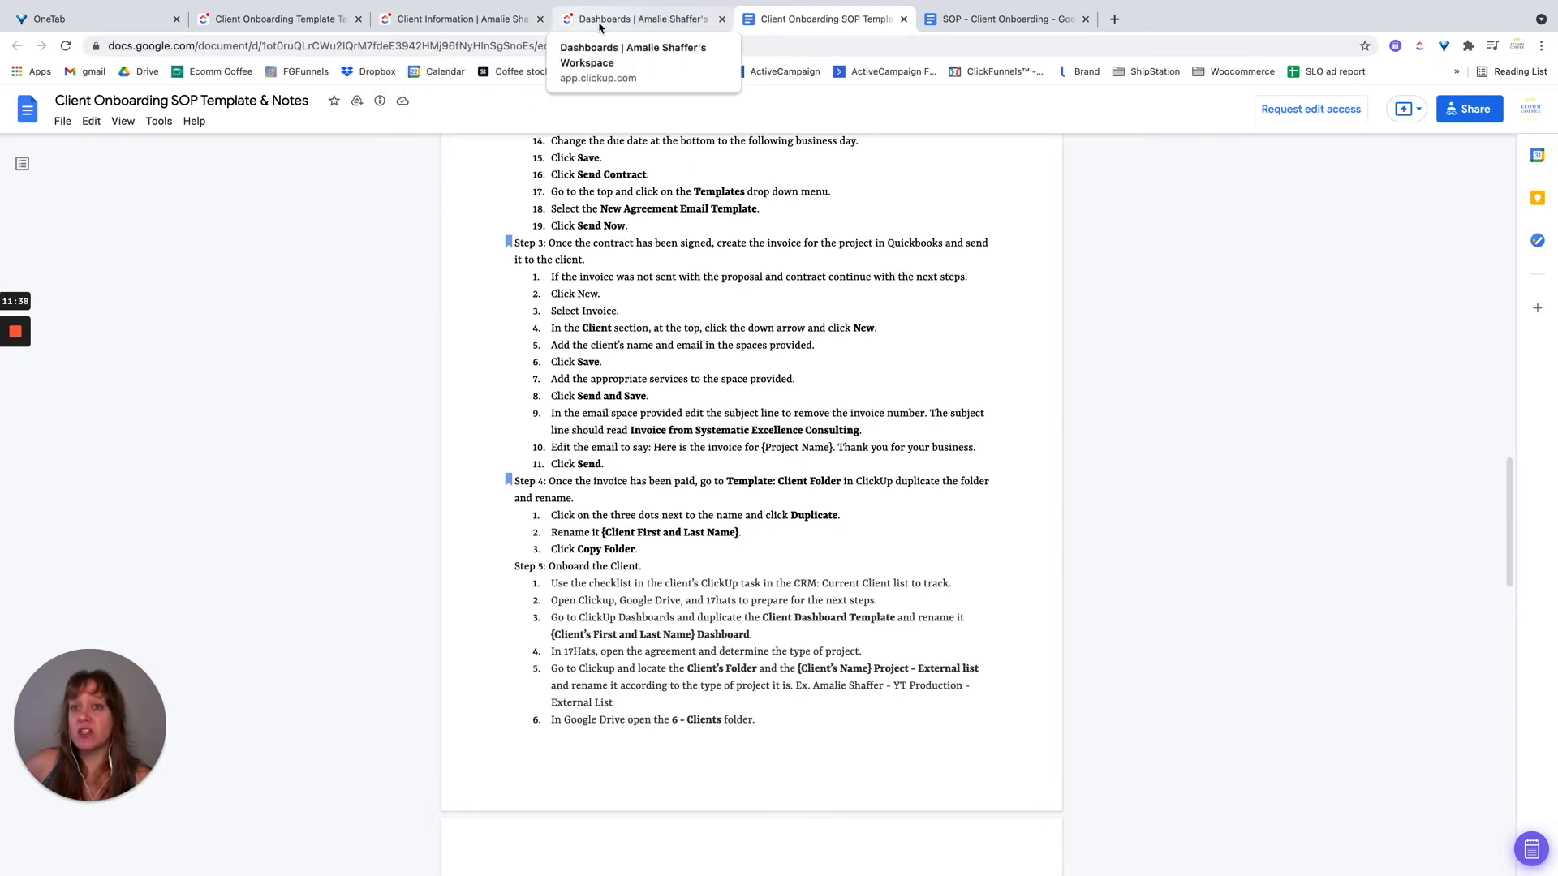
{"action": "left_click", "coordinate": [458, 18]}
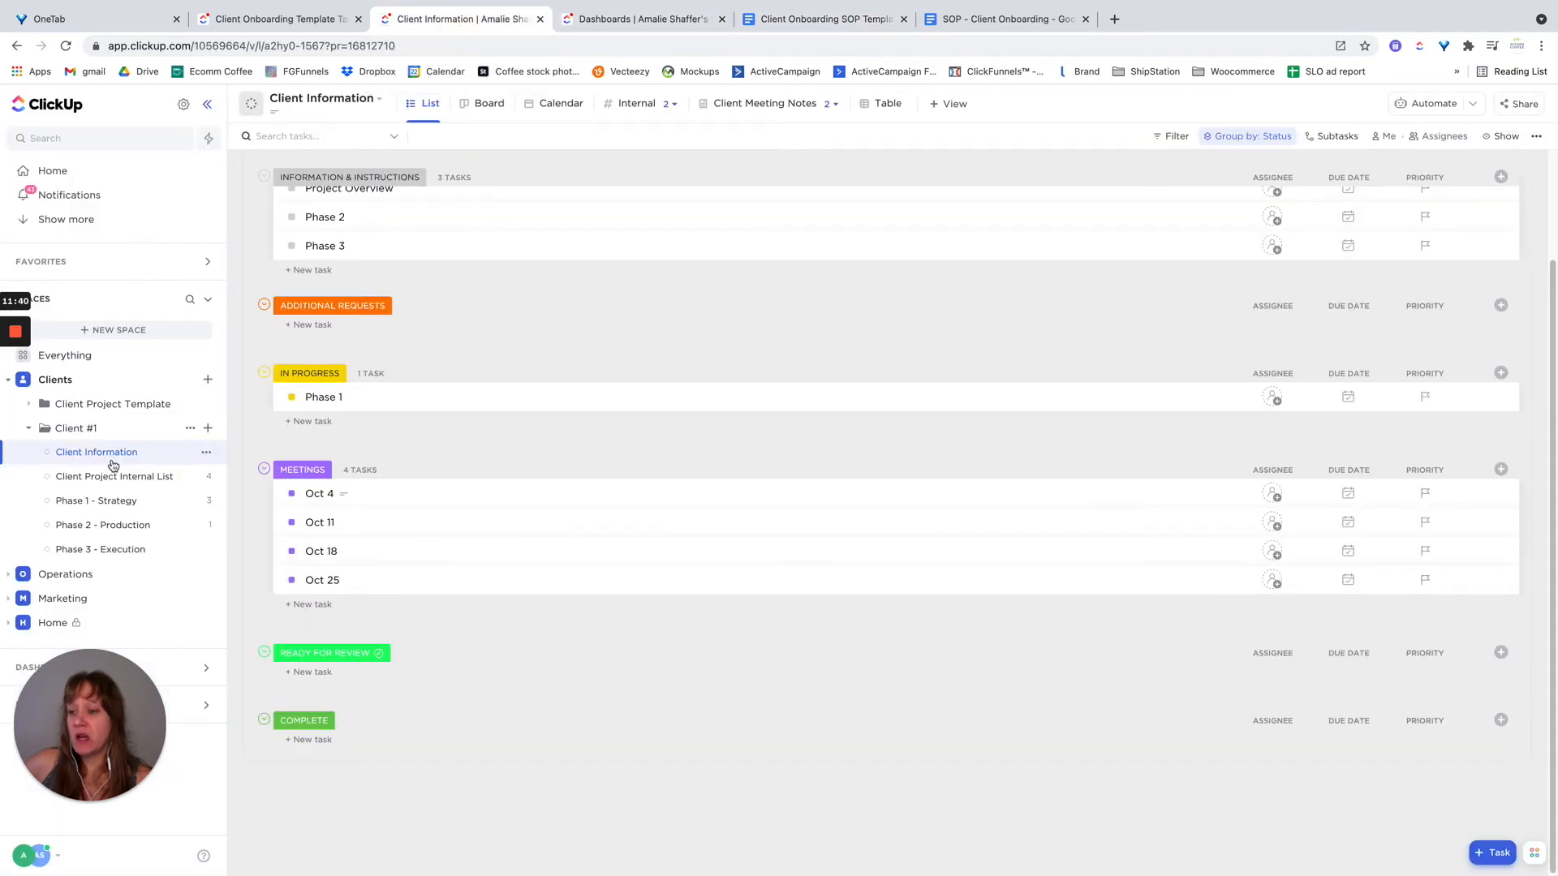
Duplicate the Client Dashboard Template in ClickUp's dashboards and name the copy "Client #1 Dashboard"
{"action": "left_click", "coordinate": [610, 18]}
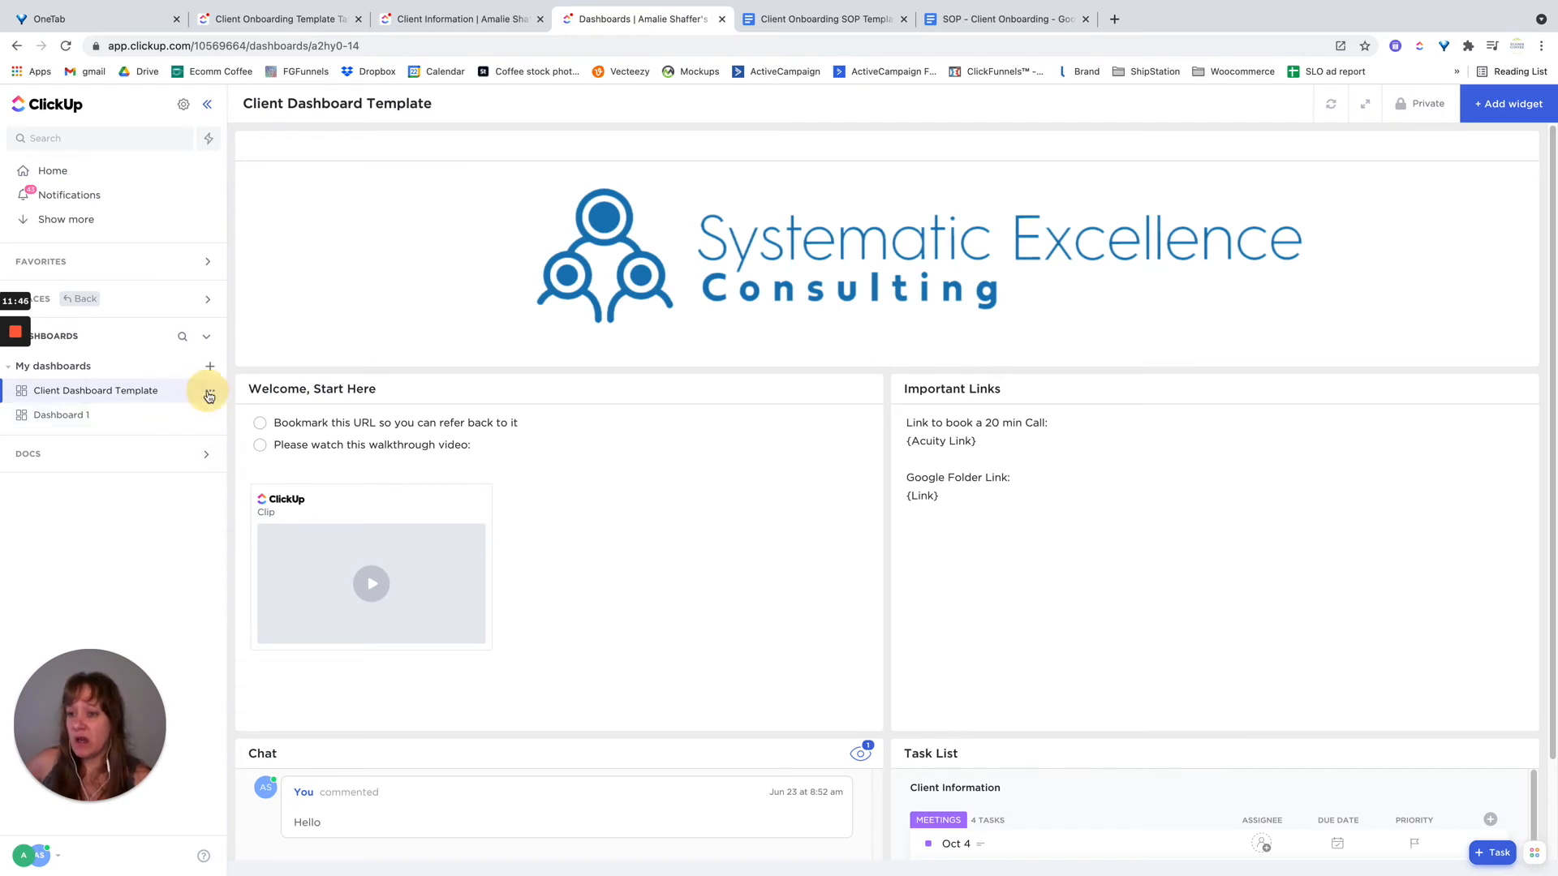
{"action": "left_click", "coordinate": [209, 392]}
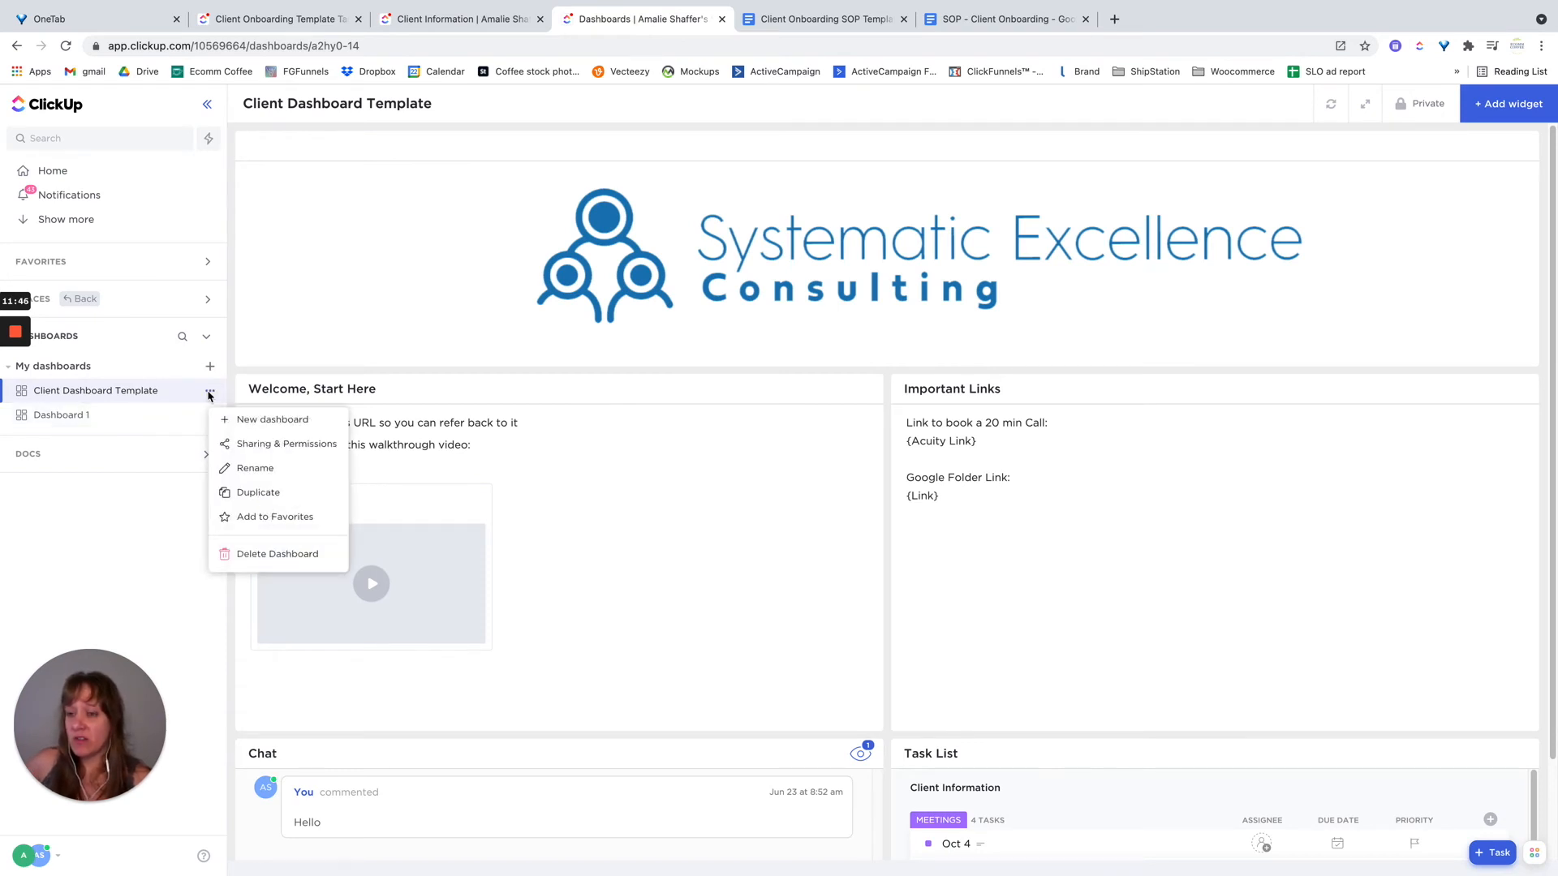
{"action": "left_click", "coordinate": [261, 493]}
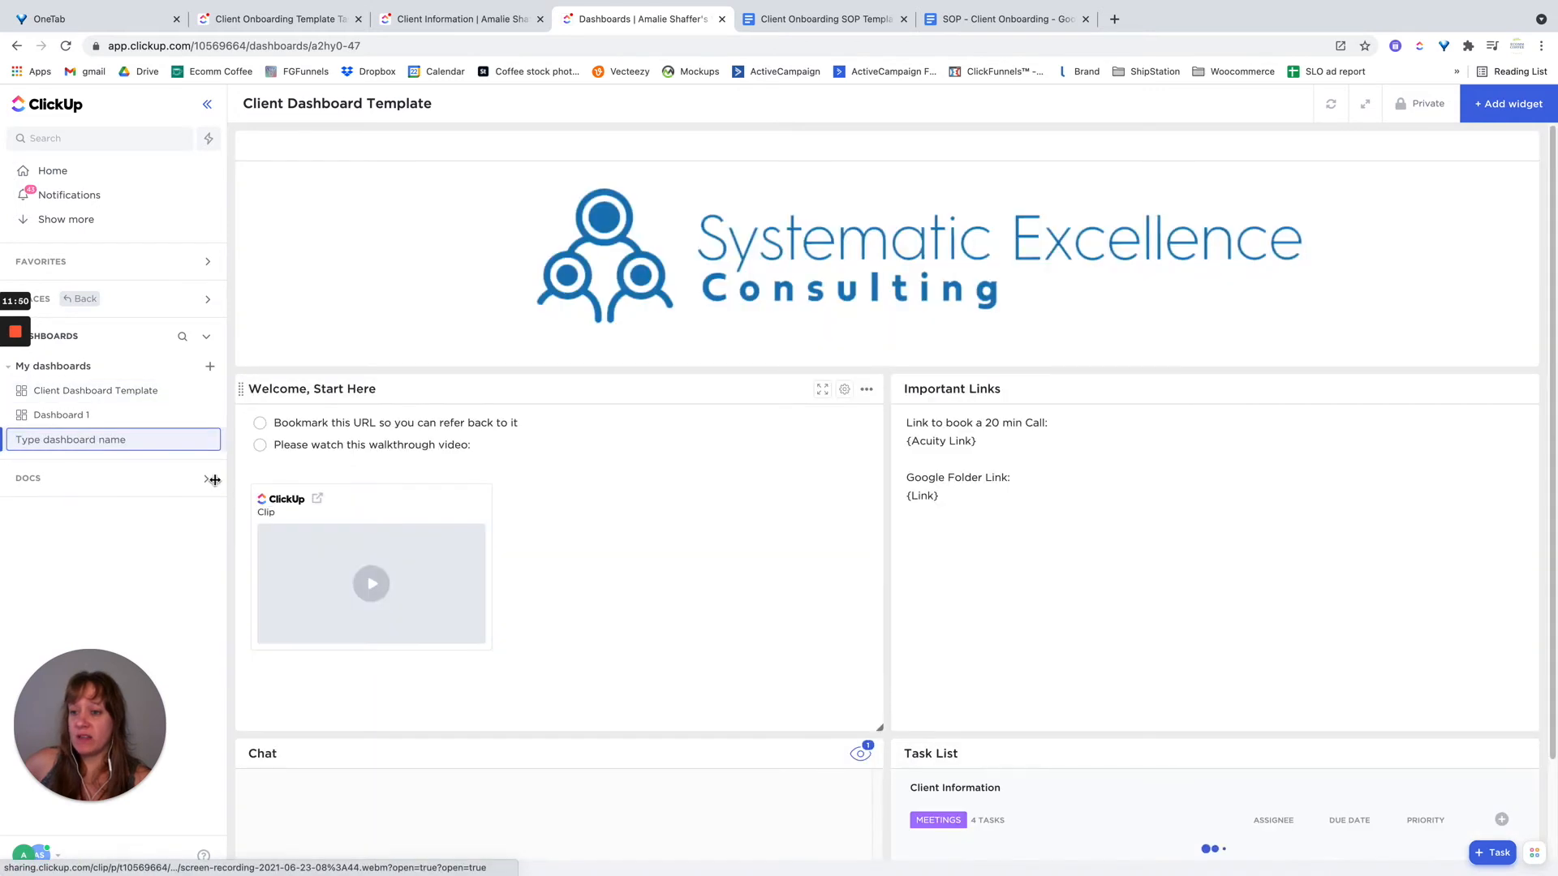
{"action": "type", "text": "Cliet"}
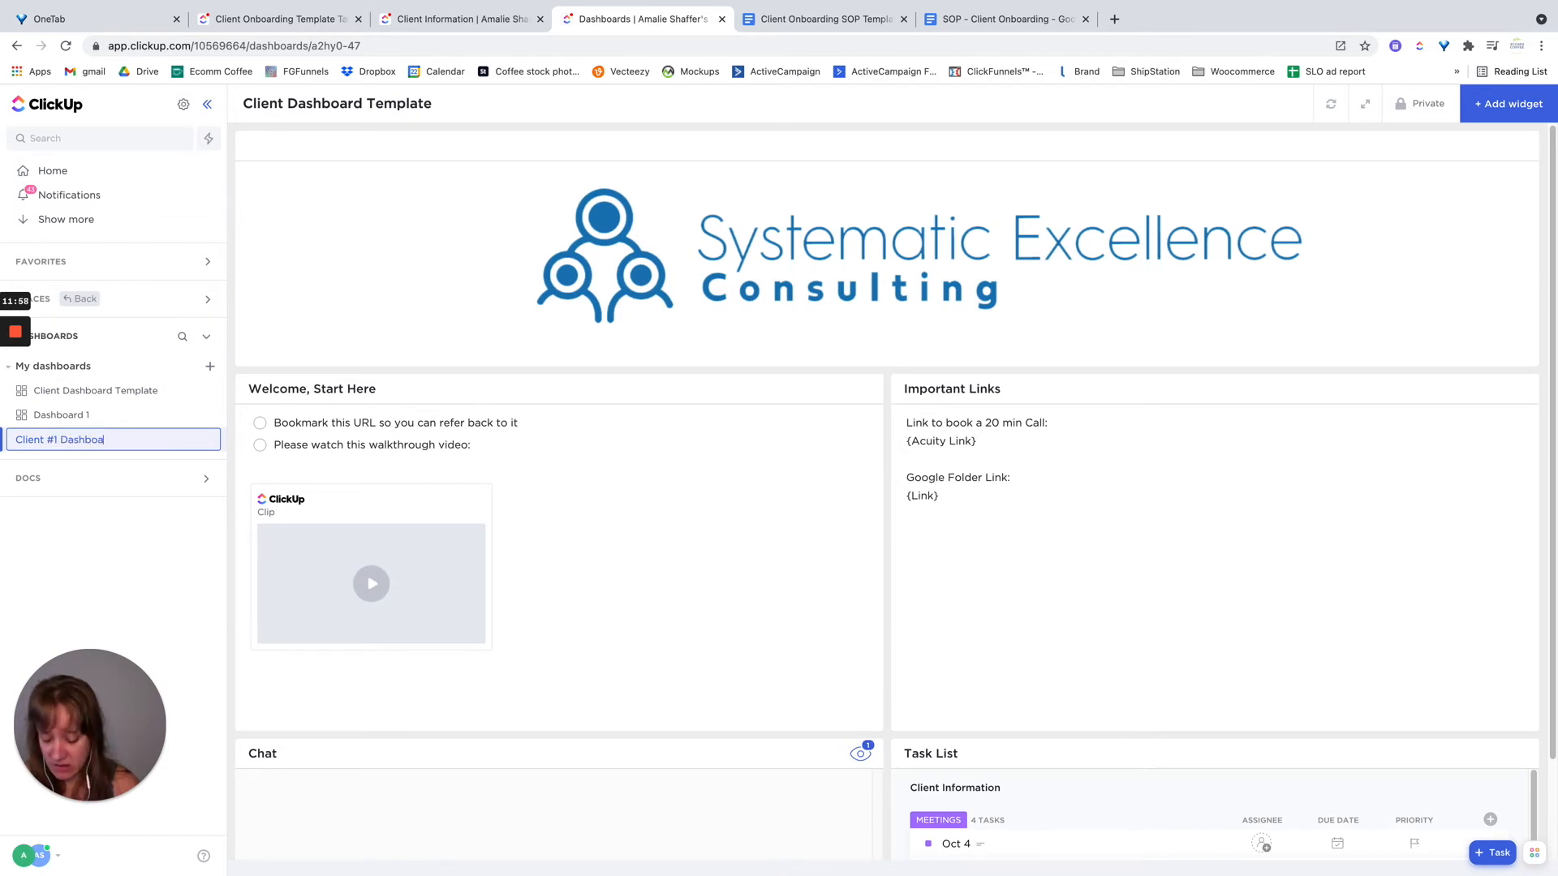
{"action": "key", "text": "Return"}
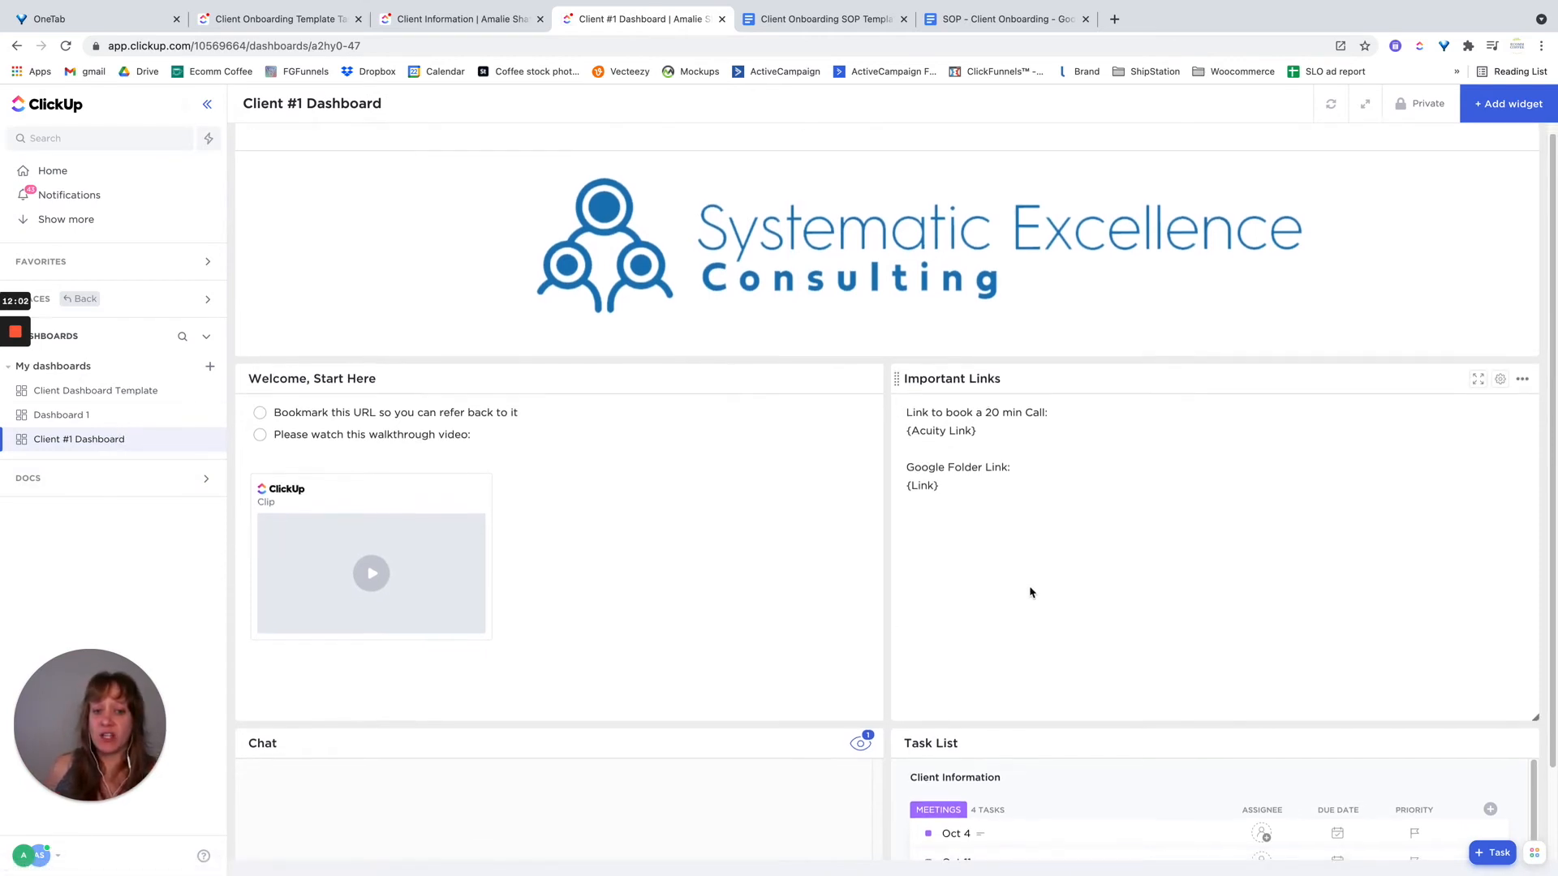
Switch the dashboard's Task List widget location from the Client Project Template folder to the Client Information list in the Client #1 folder
{"action": "scroll", "coordinate": [1031, 593], "scroll_direction": "down", "scroll_amount": 1}
{"action": "scroll", "coordinate": [1030, 592], "scroll_direction": "down", "scroll_amount": 1}
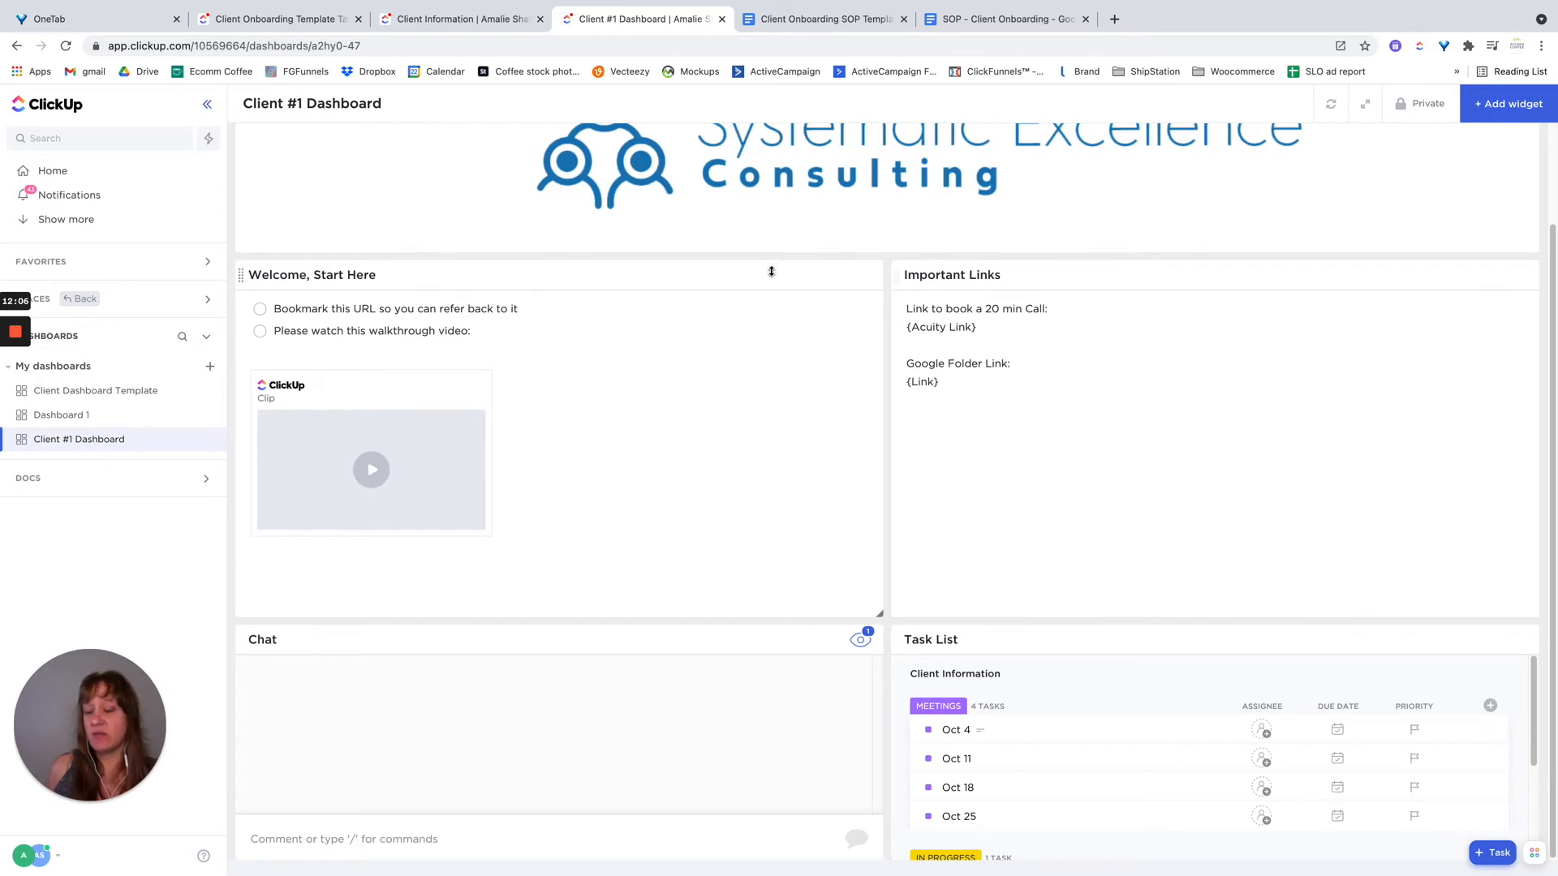
{"action": "scroll", "coordinate": [713, 355], "scroll_direction": "up", "scroll_amount": 2}
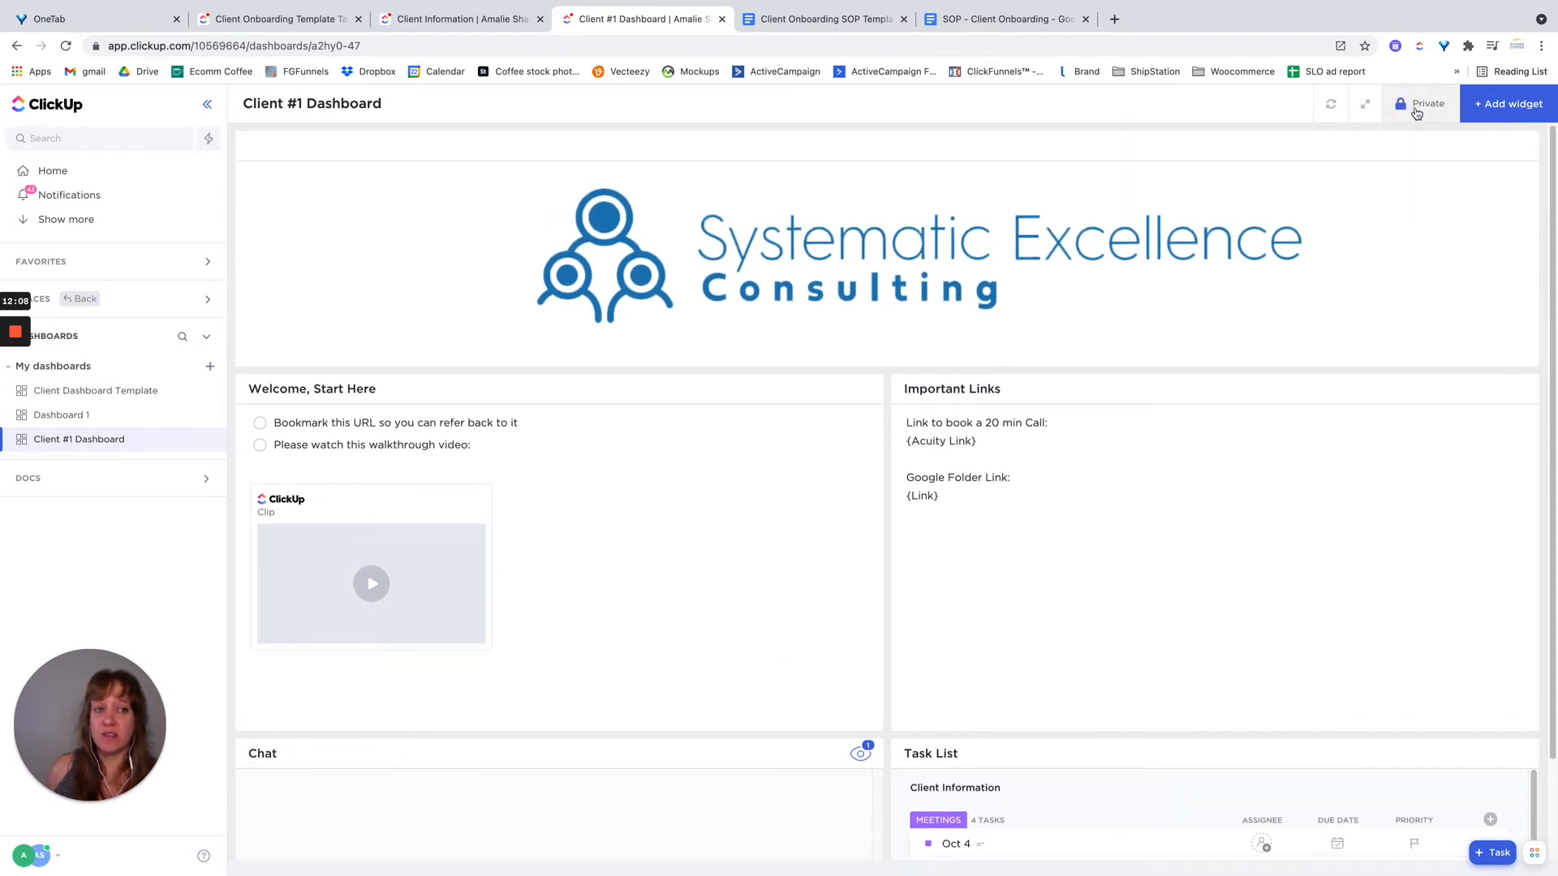
{"action": "scroll", "coordinate": [1279, 435], "scroll_direction": "down", "scroll_amount": 2}
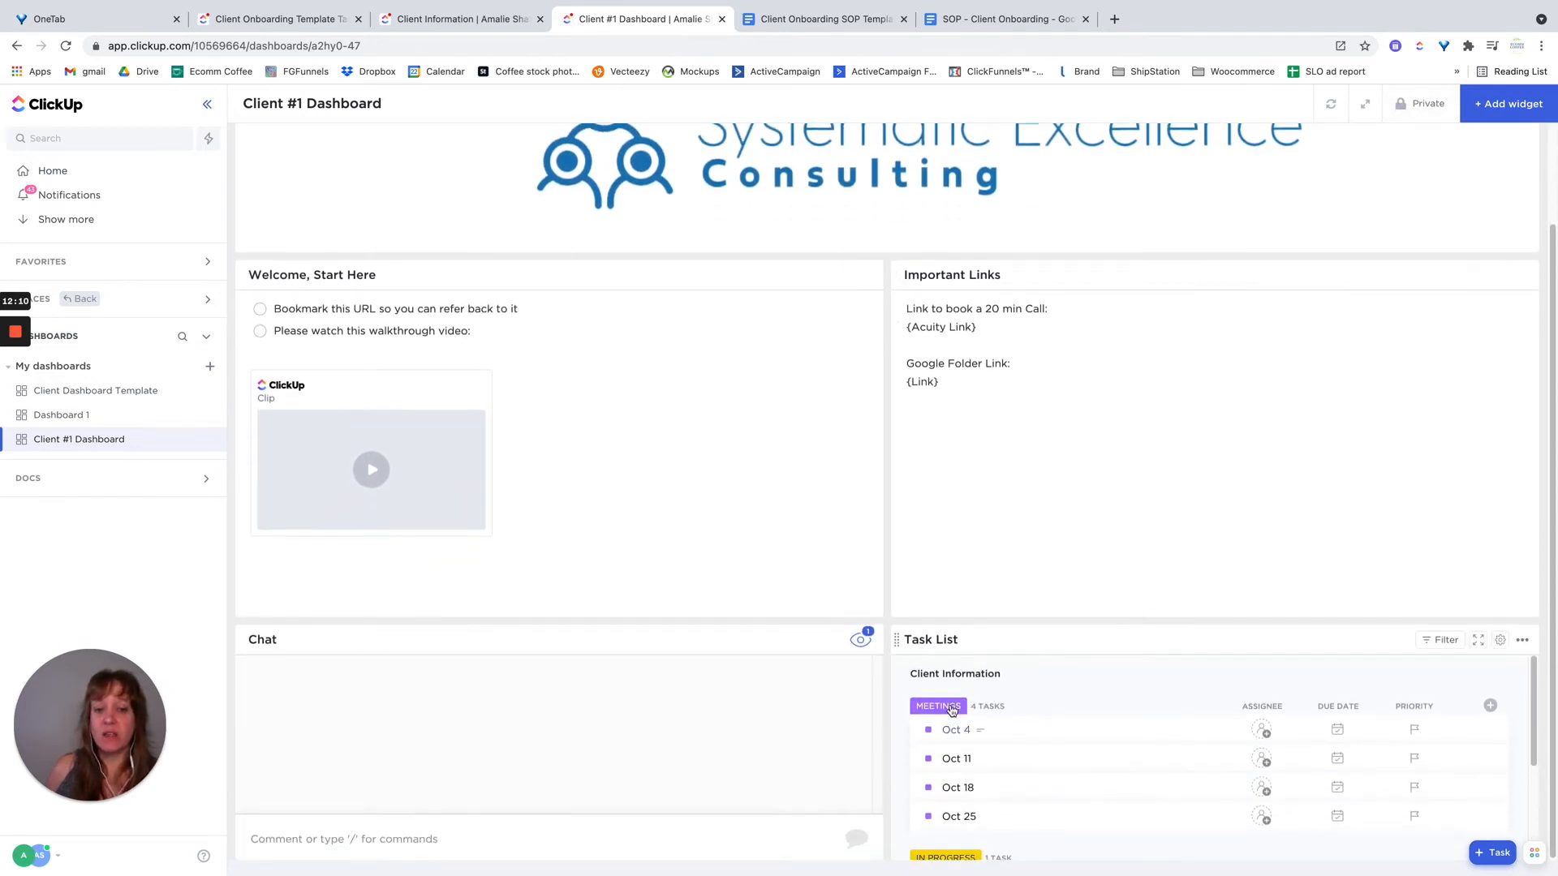
{"action": "scroll", "coordinate": [1314, 714], "scroll_direction": "down", "scroll_amount": 2}
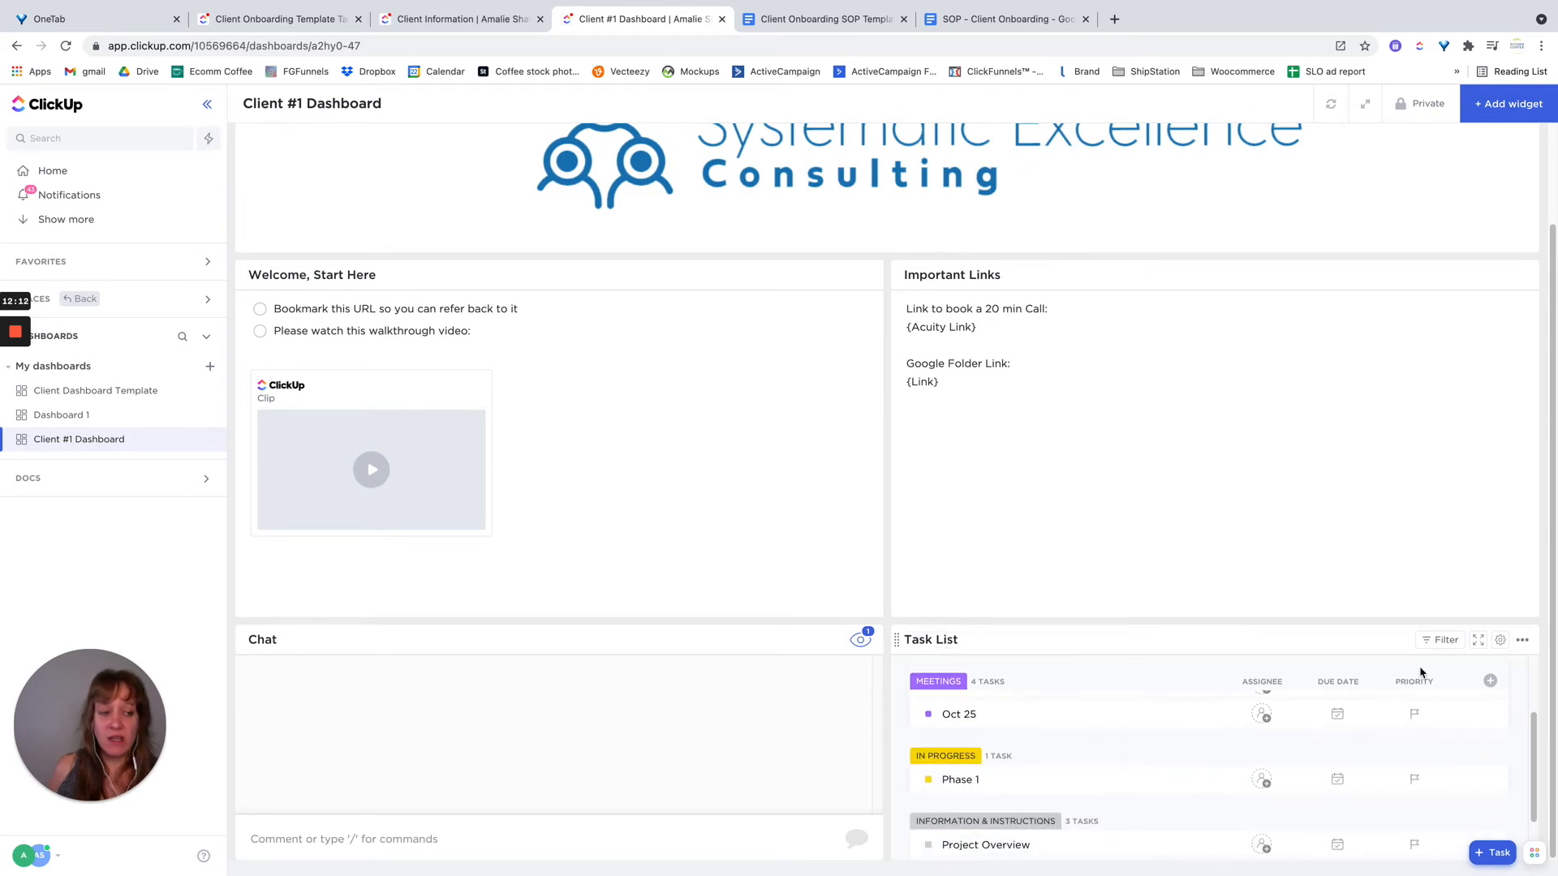
{"action": "left_click", "coordinate": [1500, 640]}
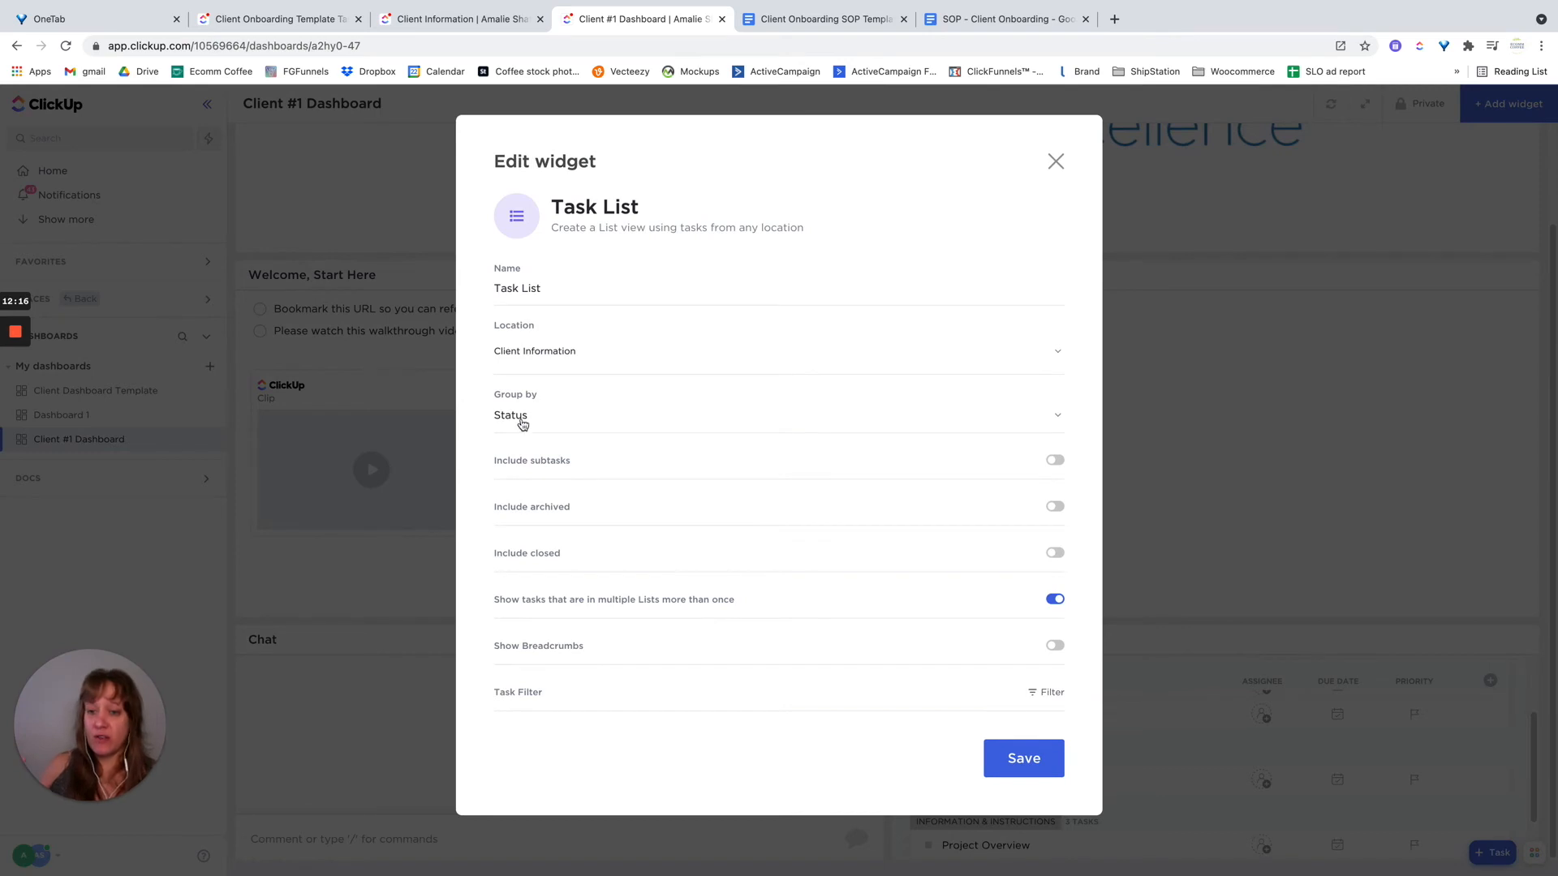
{"action": "left_click", "coordinate": [540, 352]}
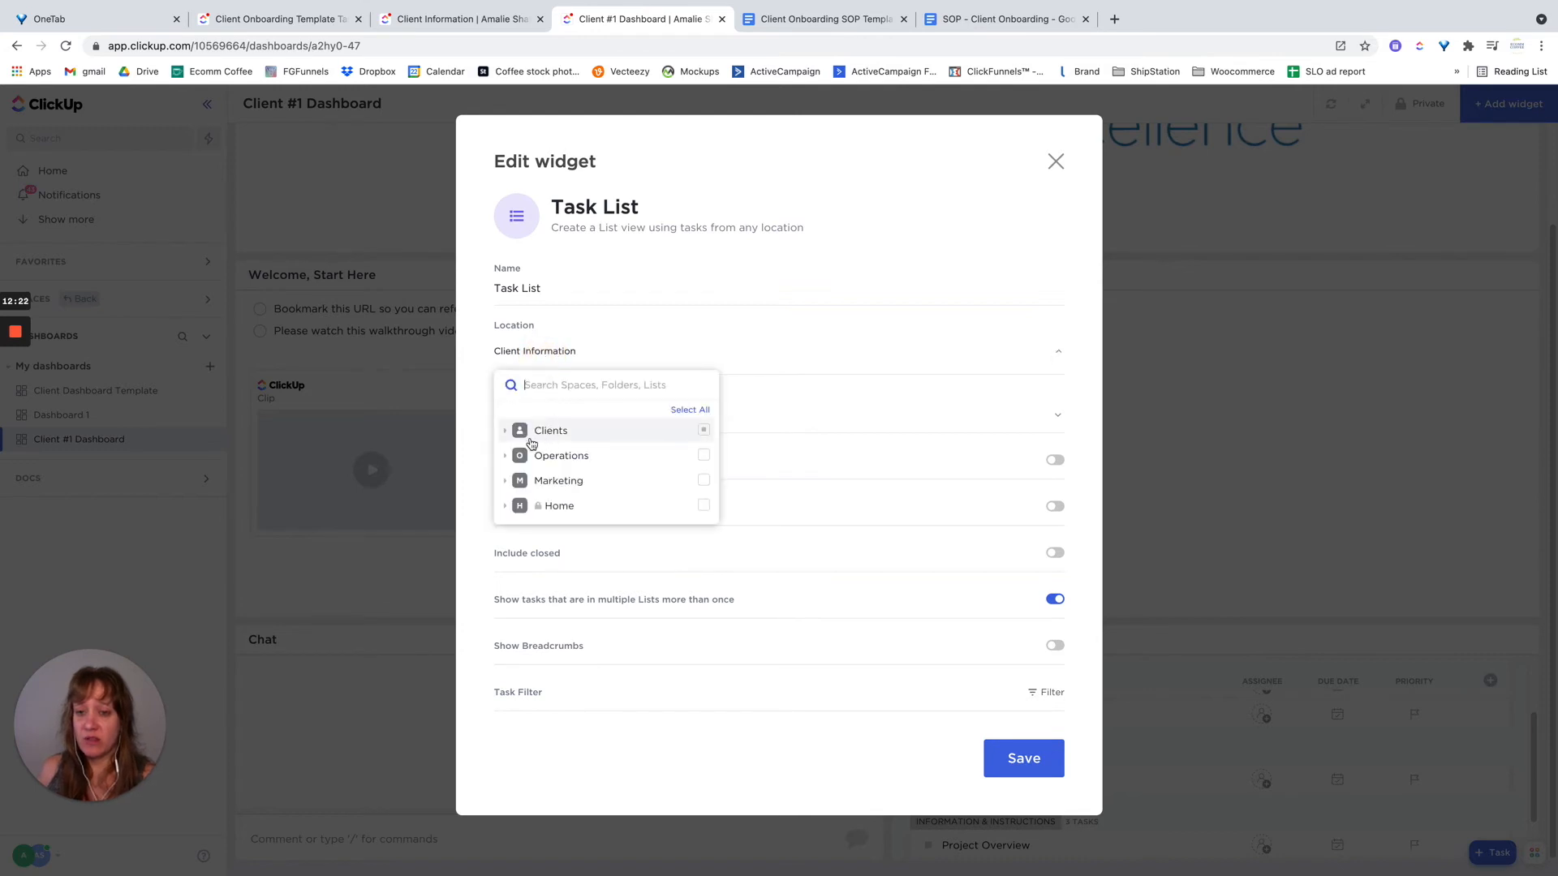
{"action": "left_click", "coordinate": [506, 432]}
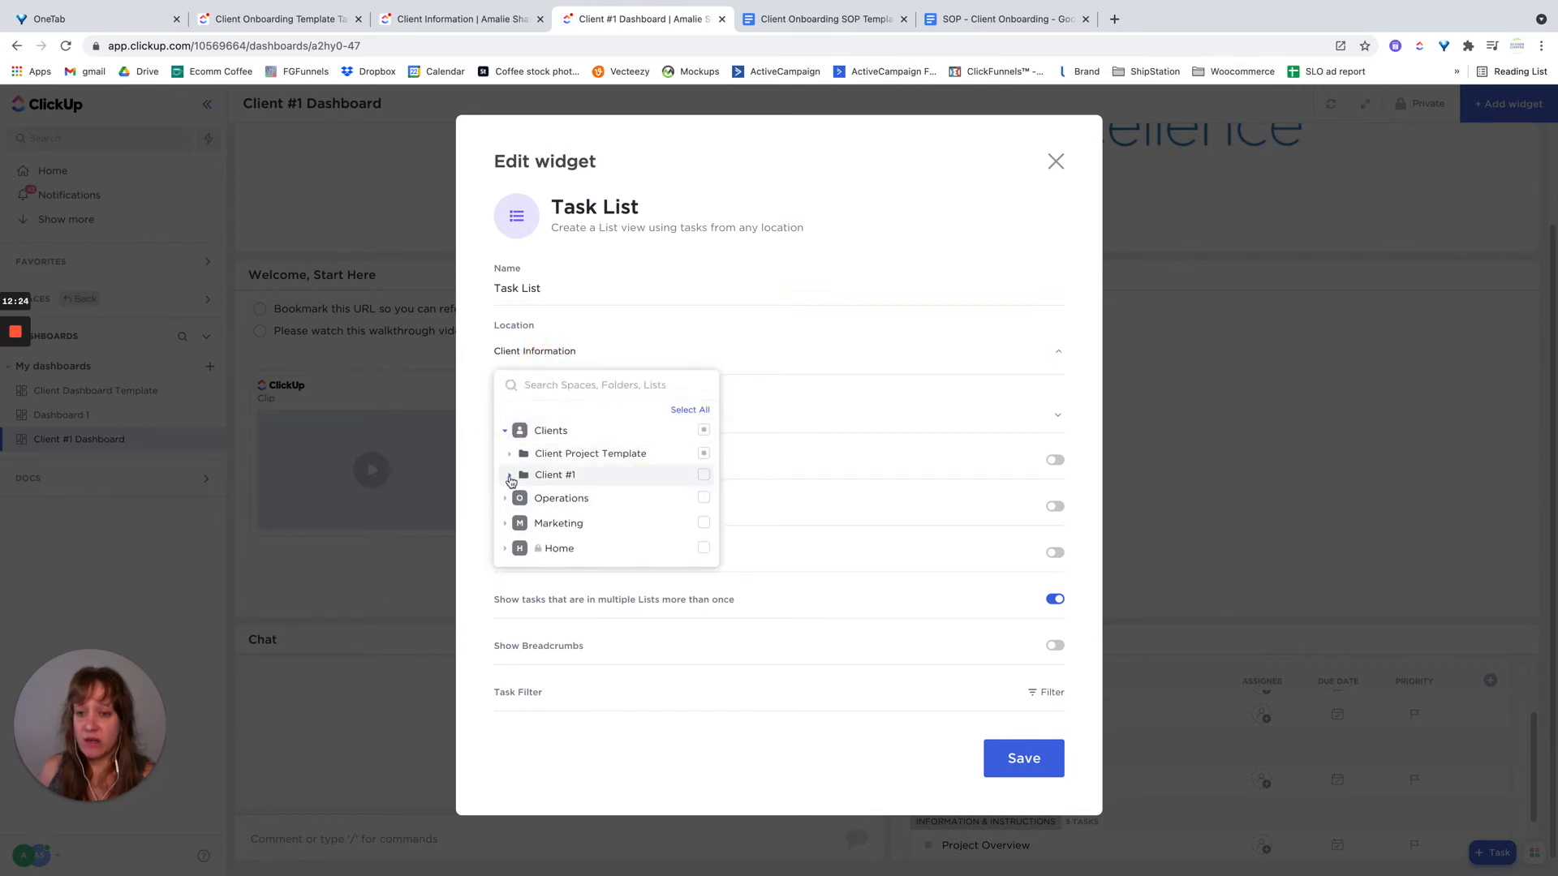
{"action": "left_click", "coordinate": [510, 476]}
{"action": "left_click", "coordinate": [703, 496]}
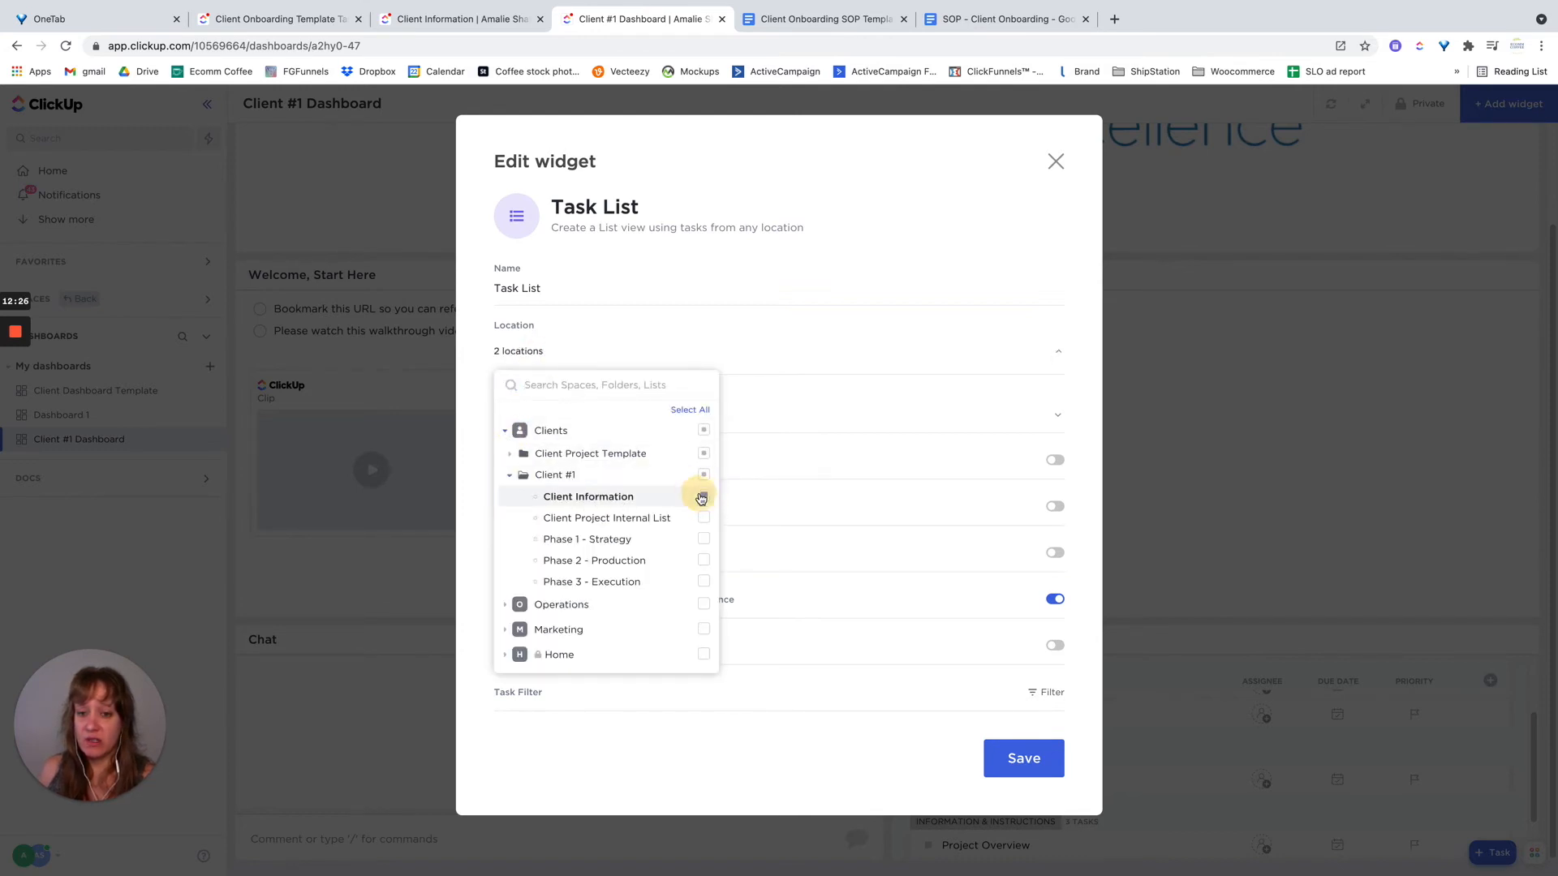
{"action": "left_click", "coordinate": [704, 456]}
{"action": "left_click", "coordinate": [704, 455]}
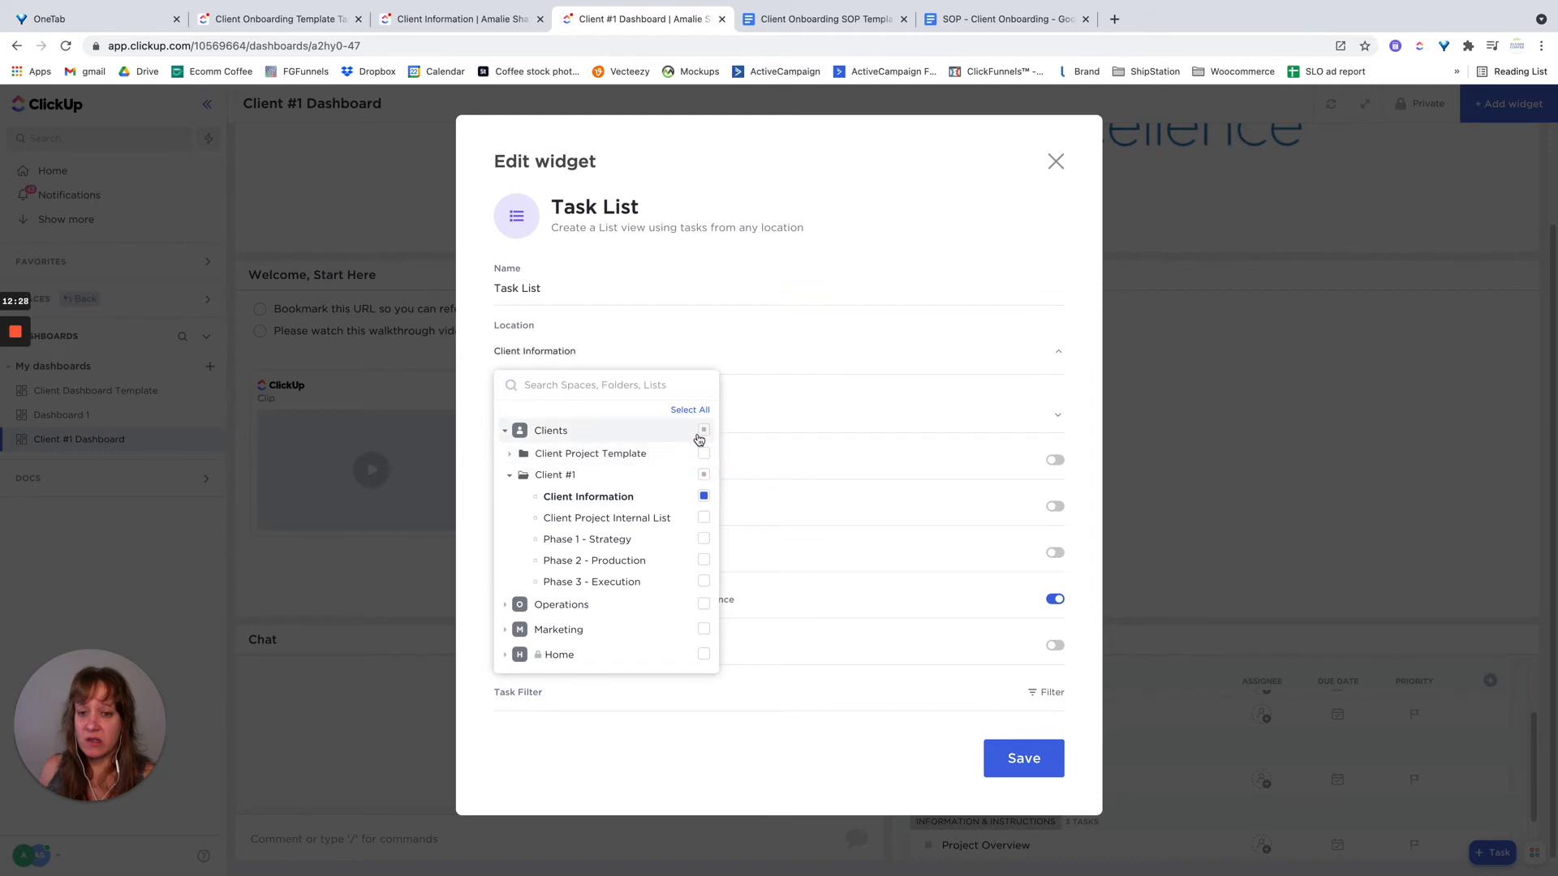
Reselect the Clients locations, leaving only Client Information in the Client #1 folder chosen, and save the Task List widget
{"action": "left_click", "coordinate": [701, 432]}
{"action": "left_click", "coordinate": [700, 433]}
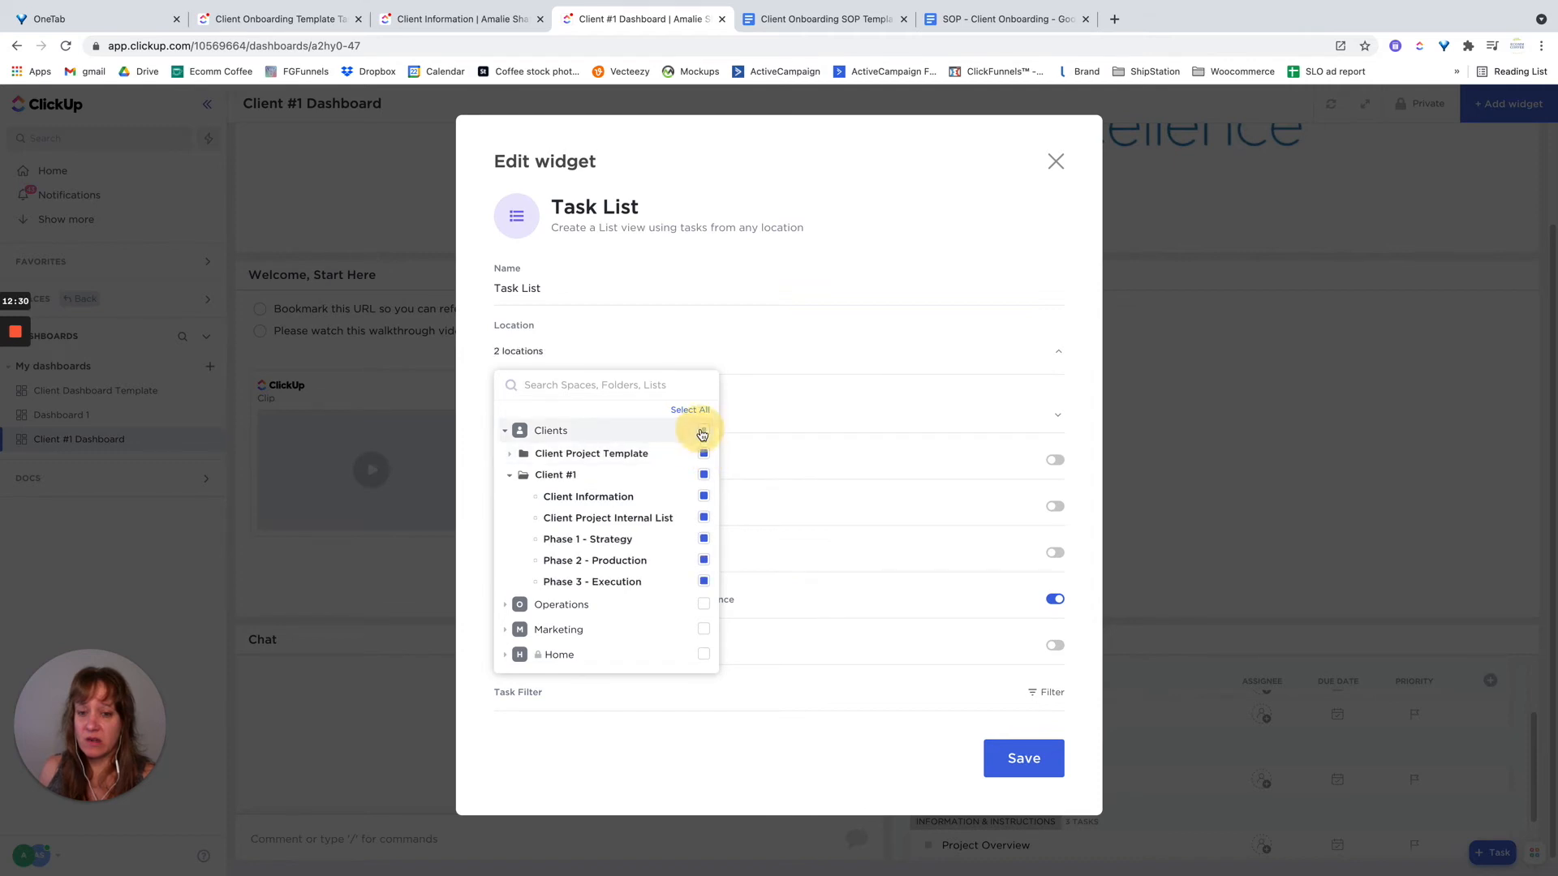
{"action": "left_click", "coordinate": [703, 433]}
{"action": "left_click", "coordinate": [702, 455]}
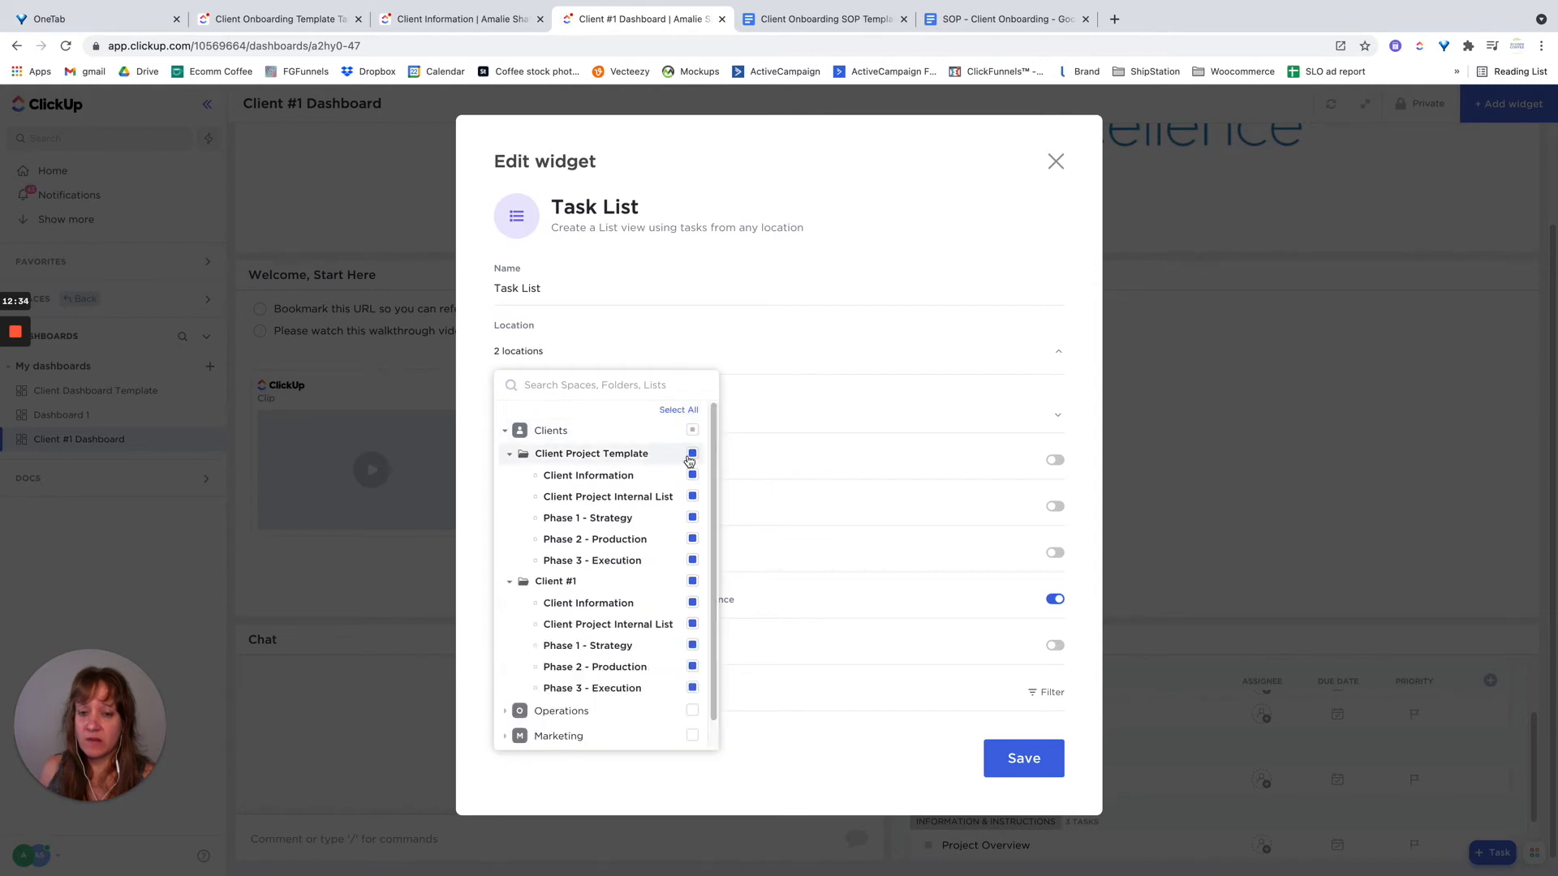
{"action": "left_click", "coordinate": [692, 455]}
{"action": "left_click", "coordinate": [693, 582]}
{"action": "left_click", "coordinate": [692, 602]}
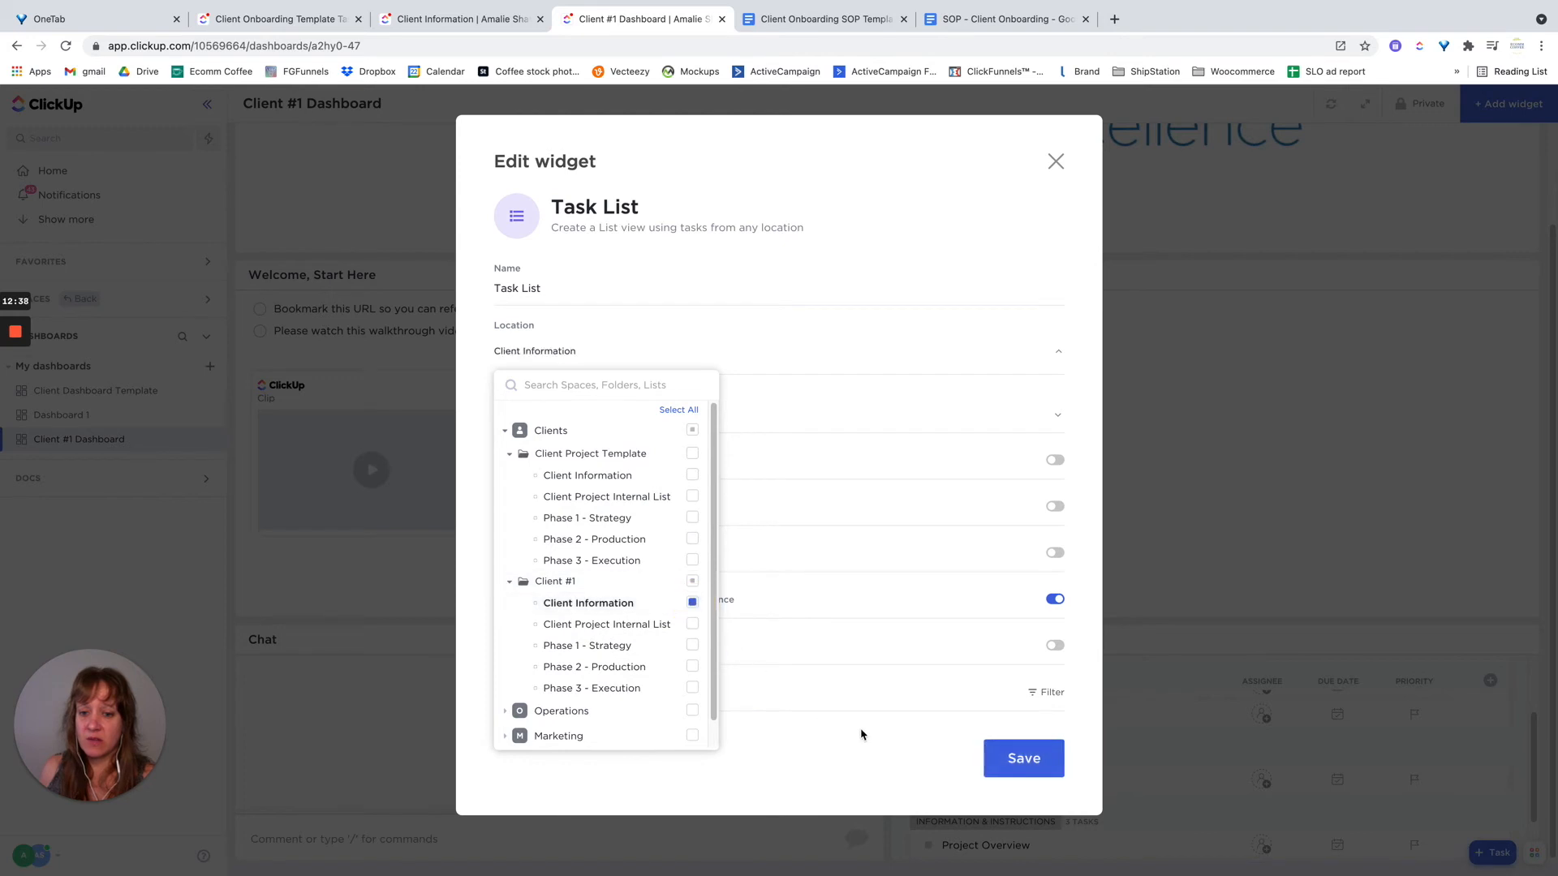
{"action": "left_click", "coordinate": [1026, 769]}
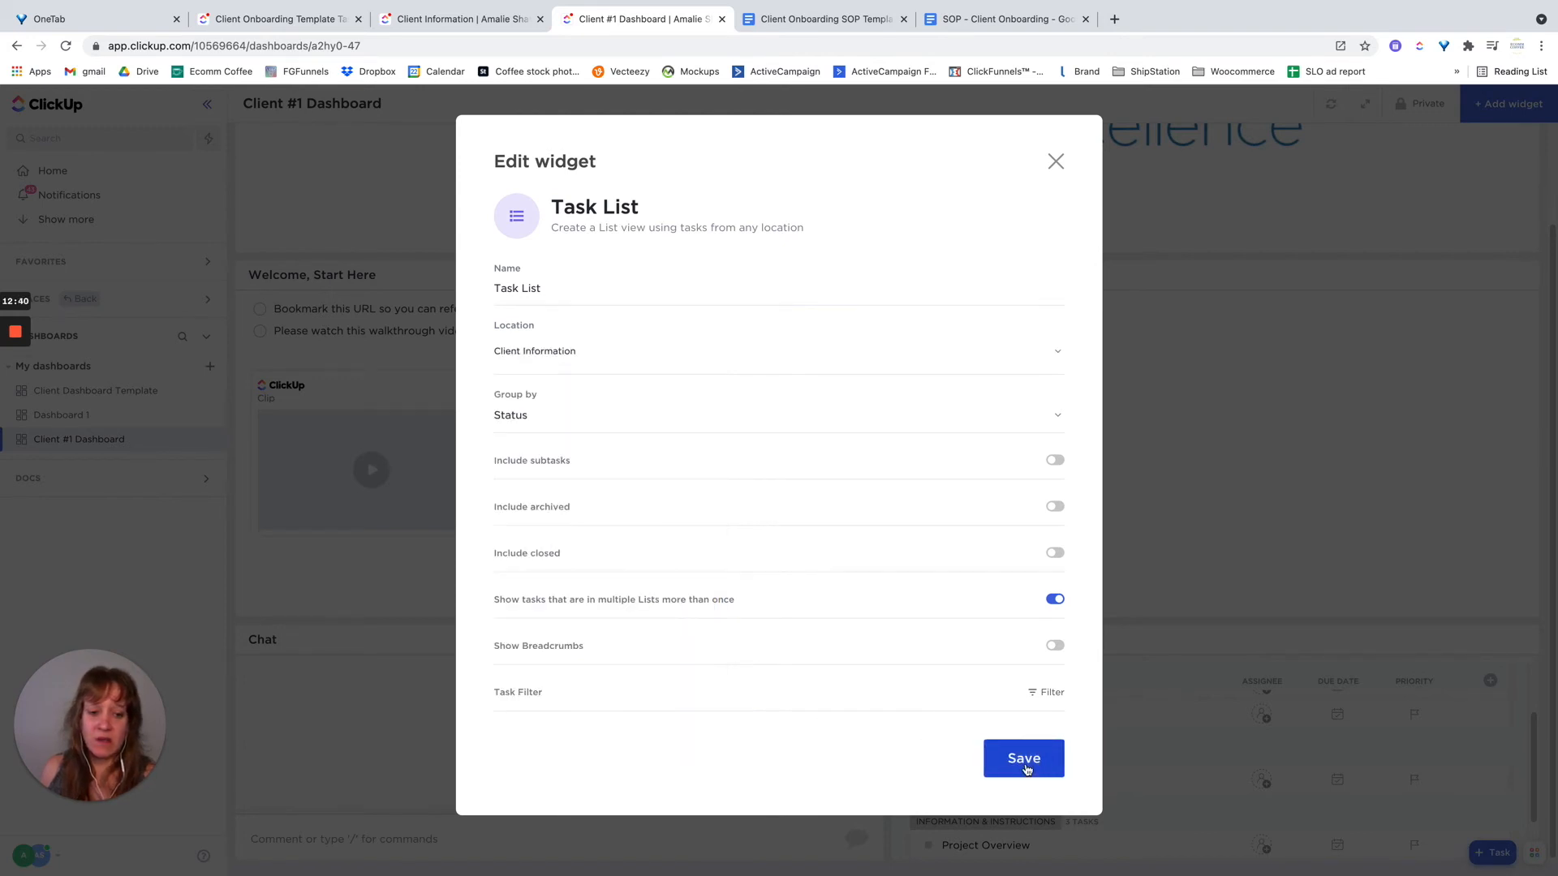
Save the Task List widget's settings and check its task groups and the other widgets on the Client #1 Dashboard
{"action": "left_click", "coordinate": [1024, 759]}
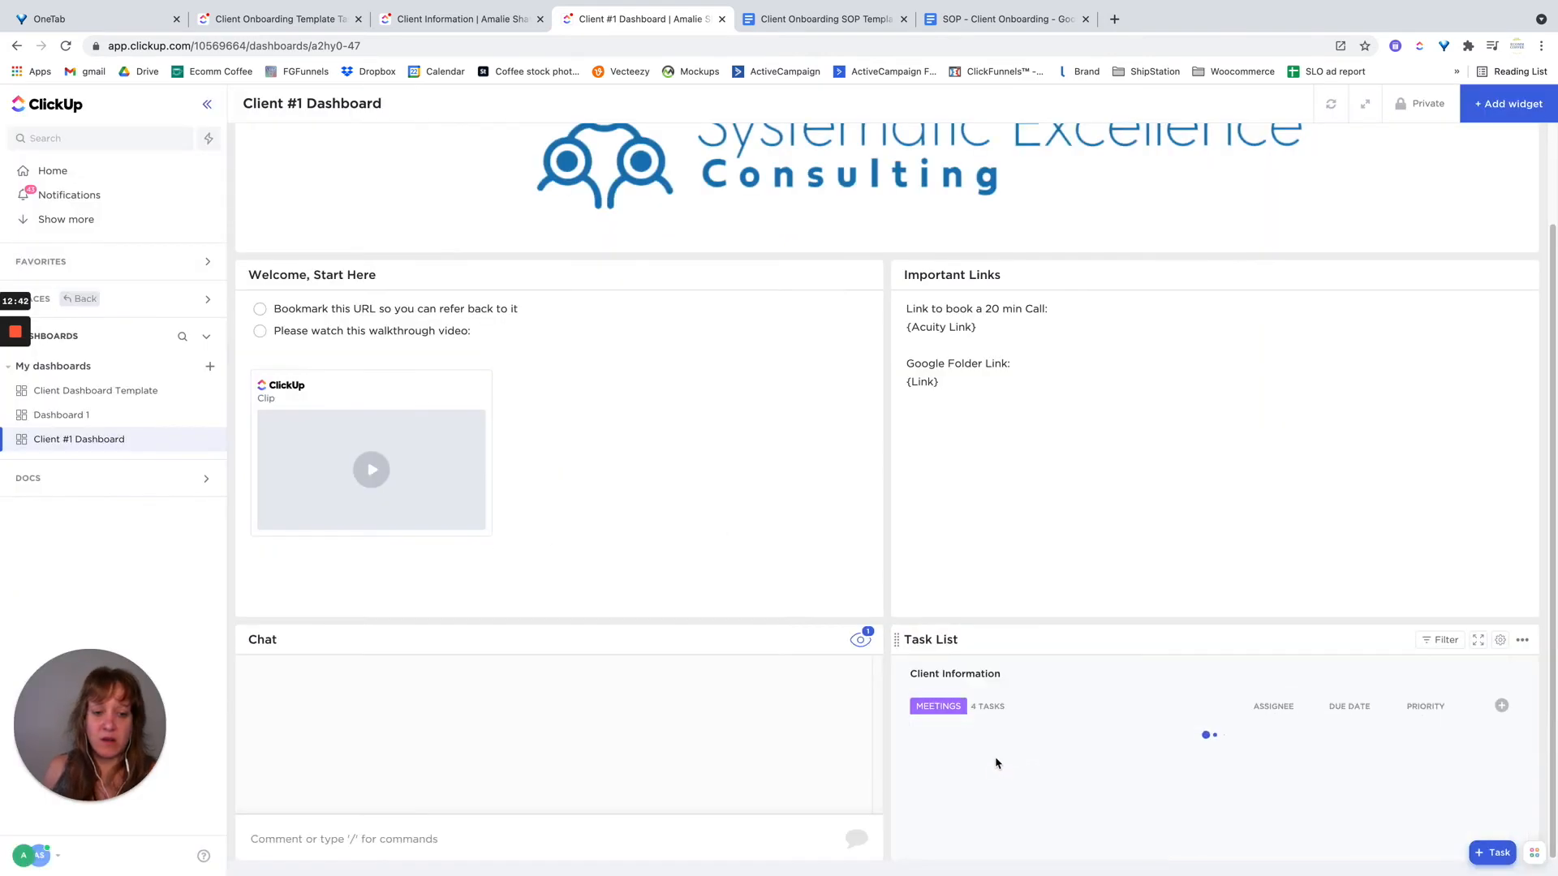
{"action": "scroll", "coordinate": [1148, 700], "scroll_direction": "down", "scroll_amount": 3}
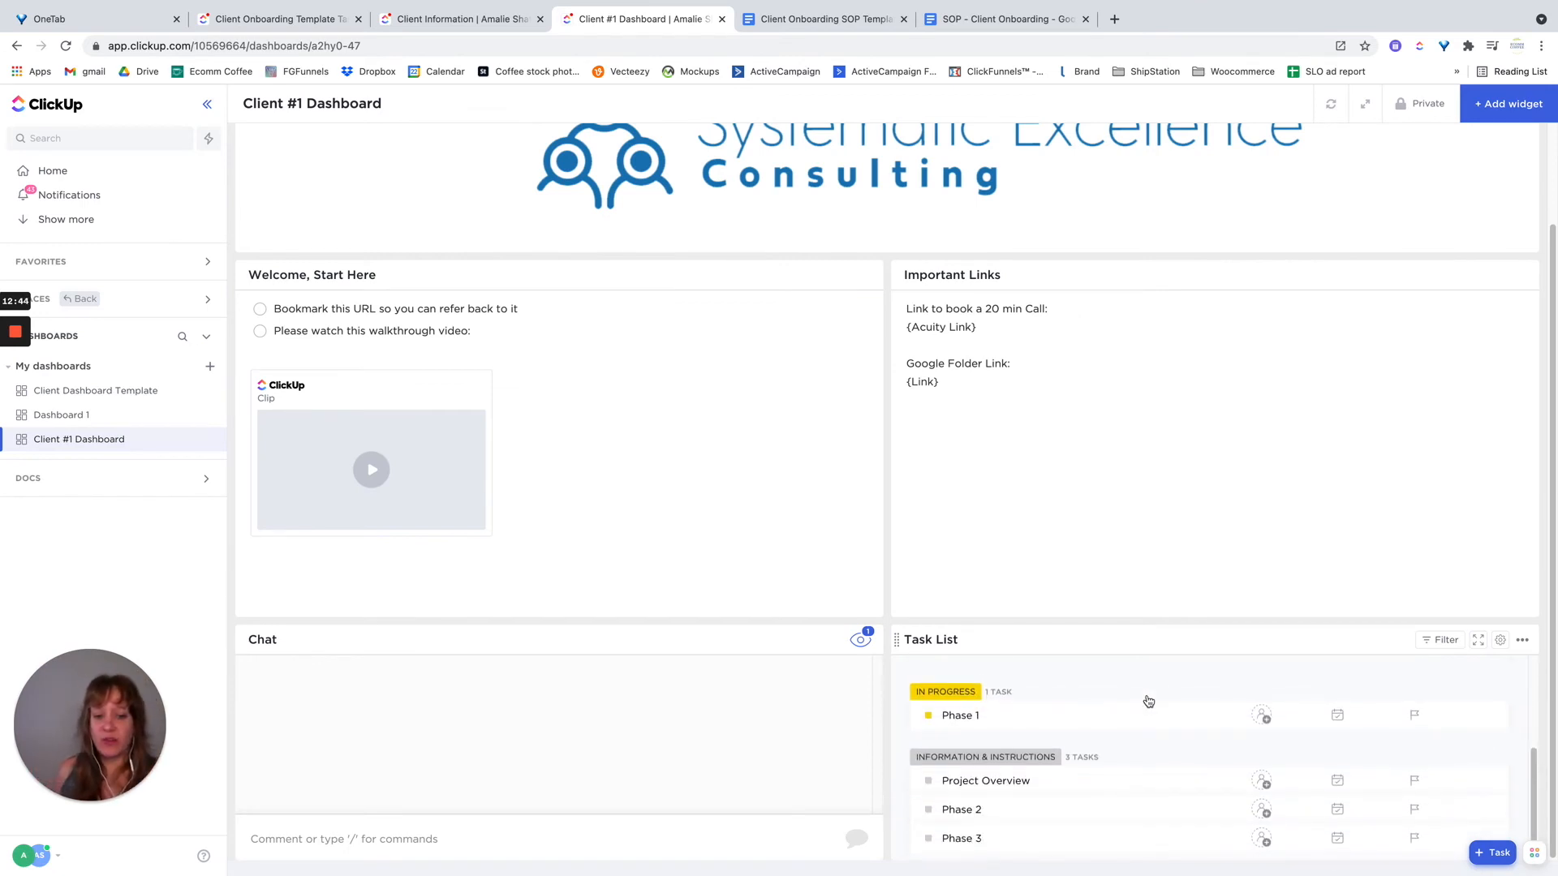
{"action": "scroll", "coordinate": [1149, 706], "scroll_direction": "up", "scroll_amount": 3}
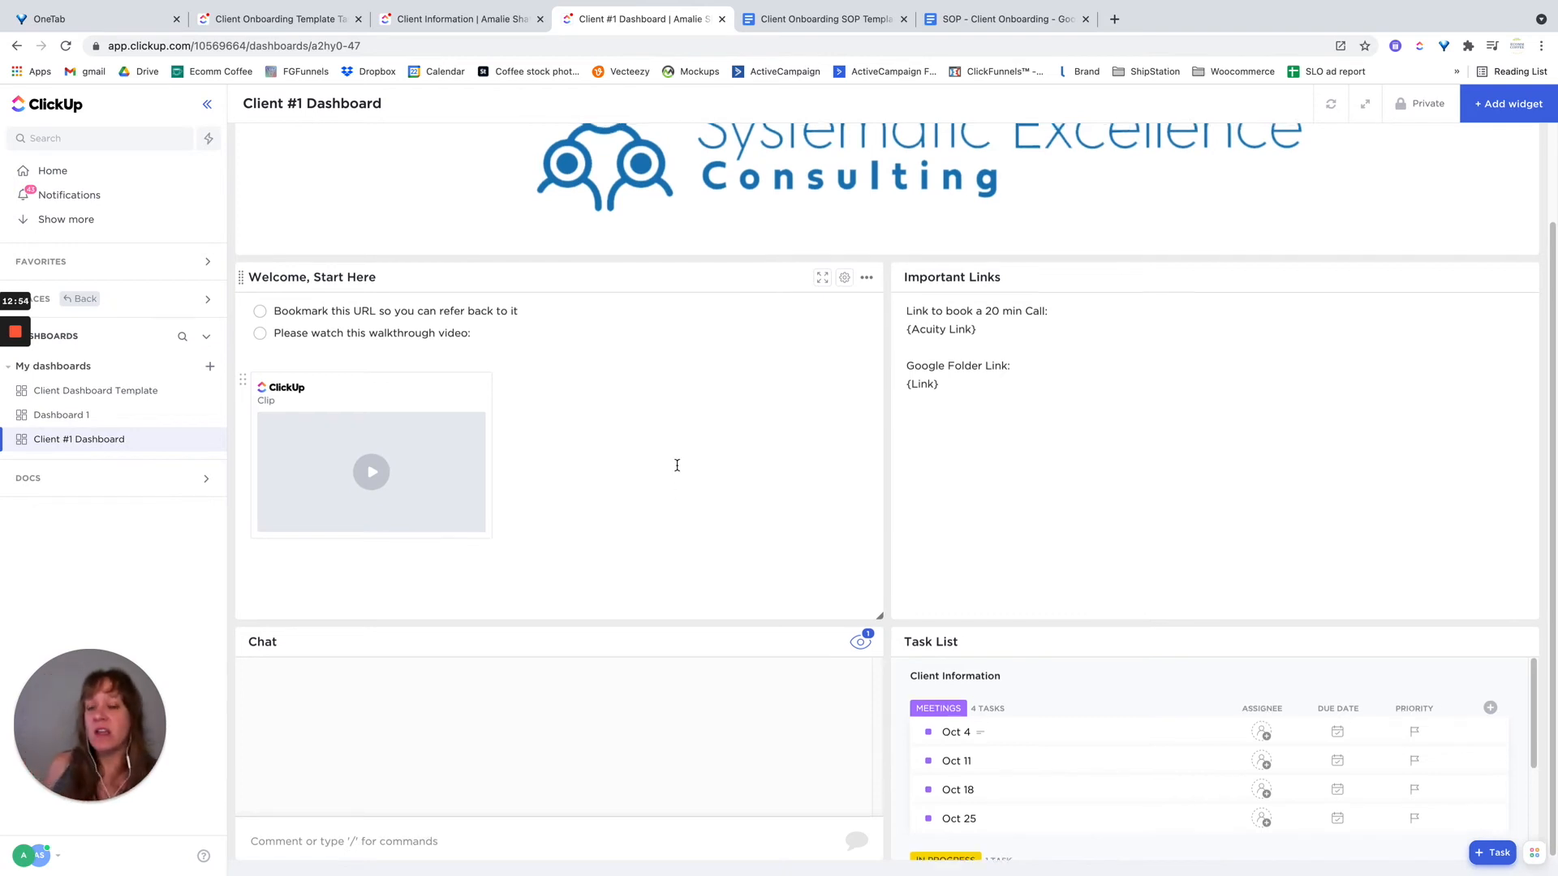
{"action": "scroll", "coordinate": [679, 463], "scroll_direction": "up", "scroll_amount": 3}
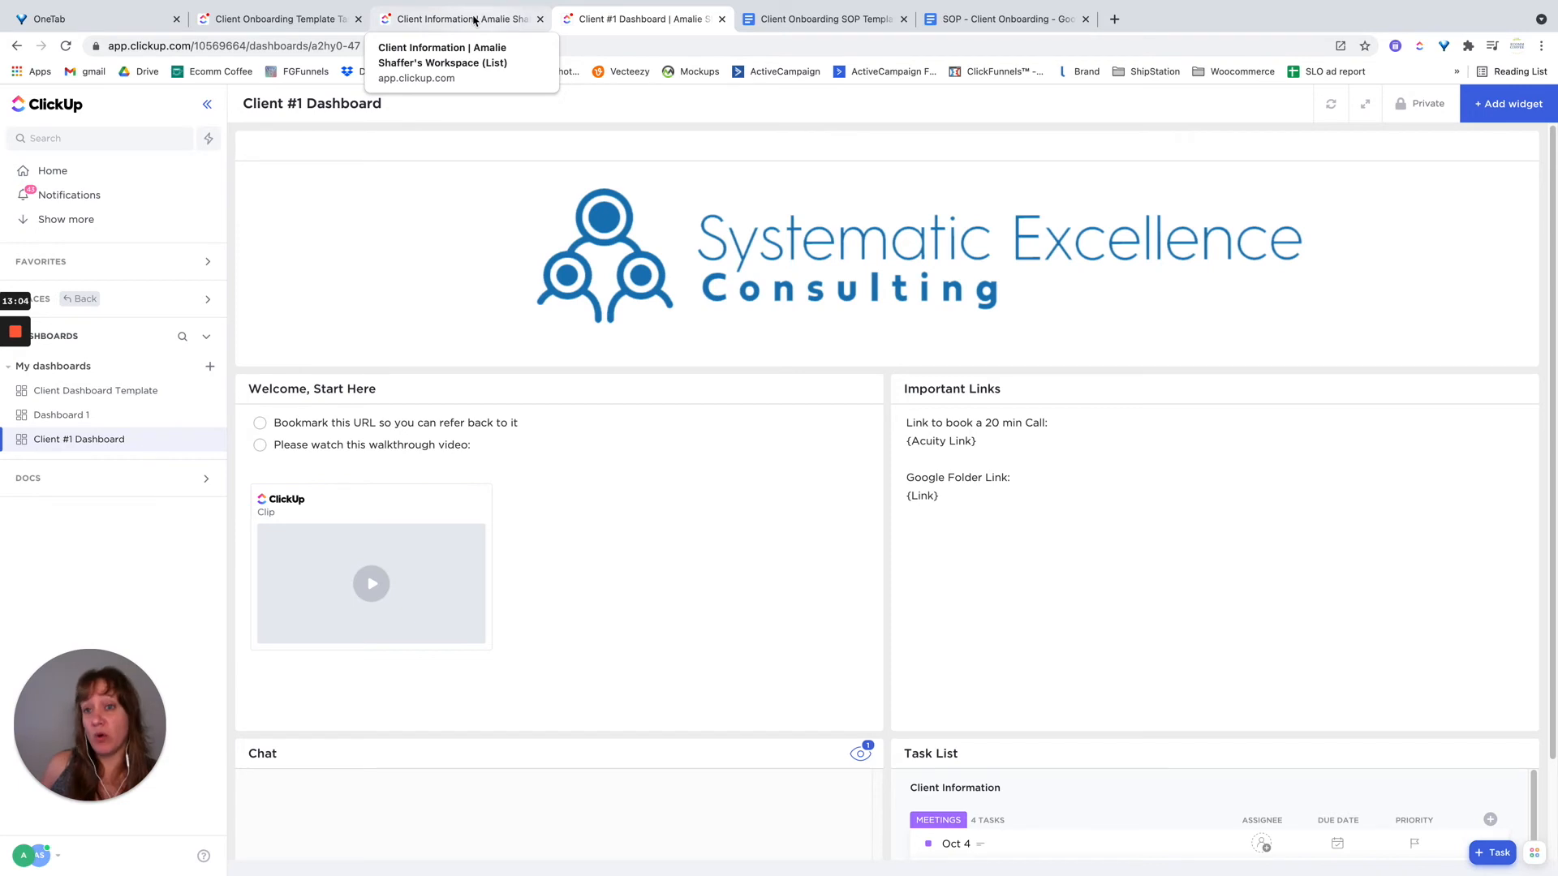
Check the checklist item on updating client links and names, and view the link fields in Client #1's Client Information description
{"action": "left_click", "coordinate": [284, 18]}
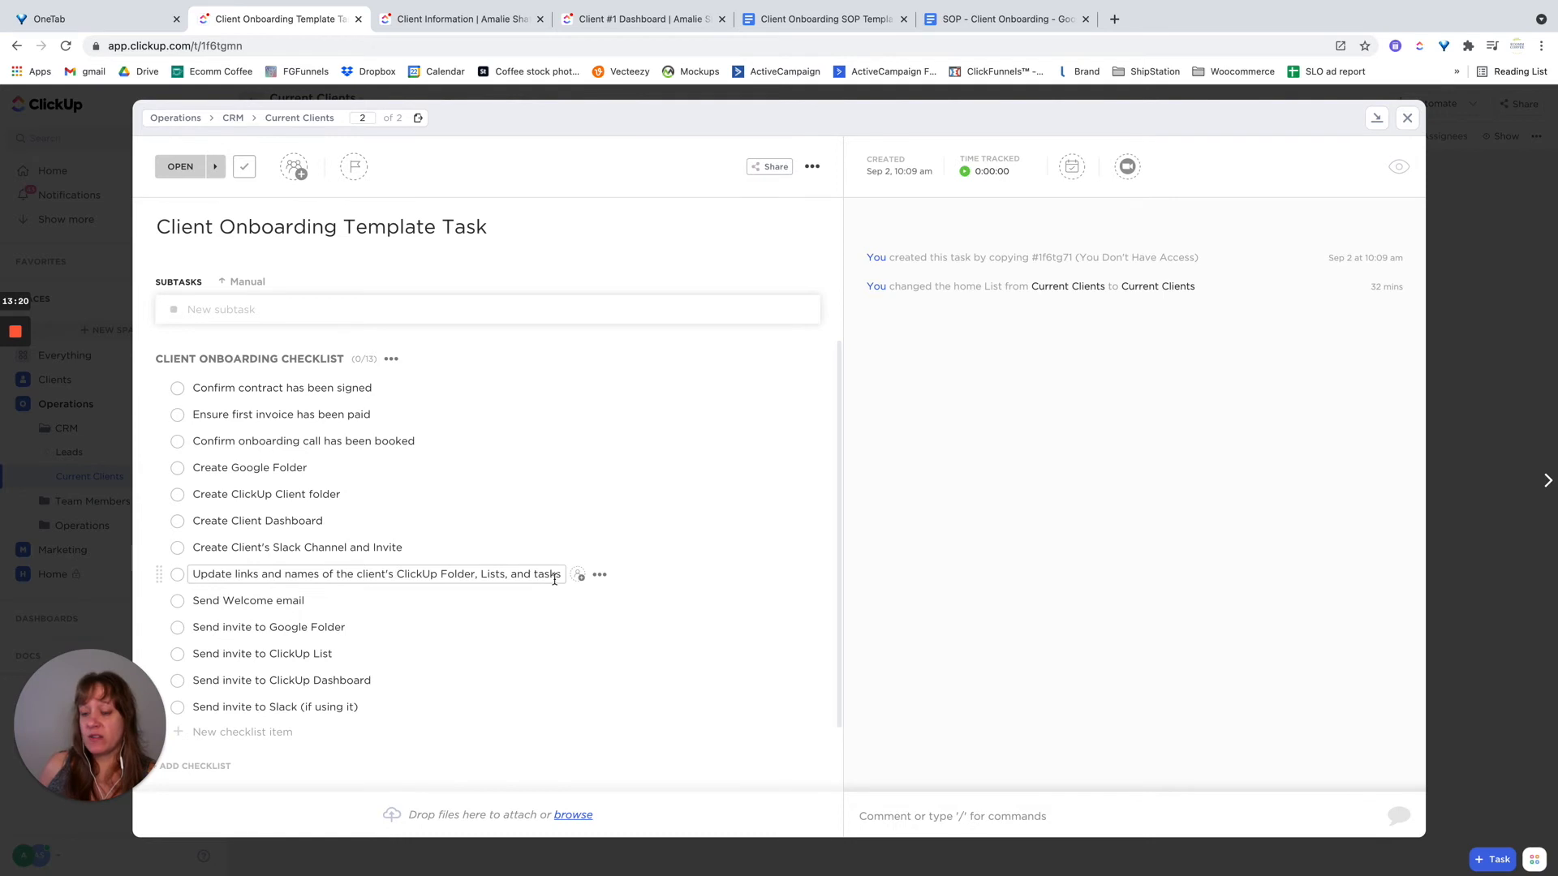
{"action": "left_click", "coordinate": [454, 19]}
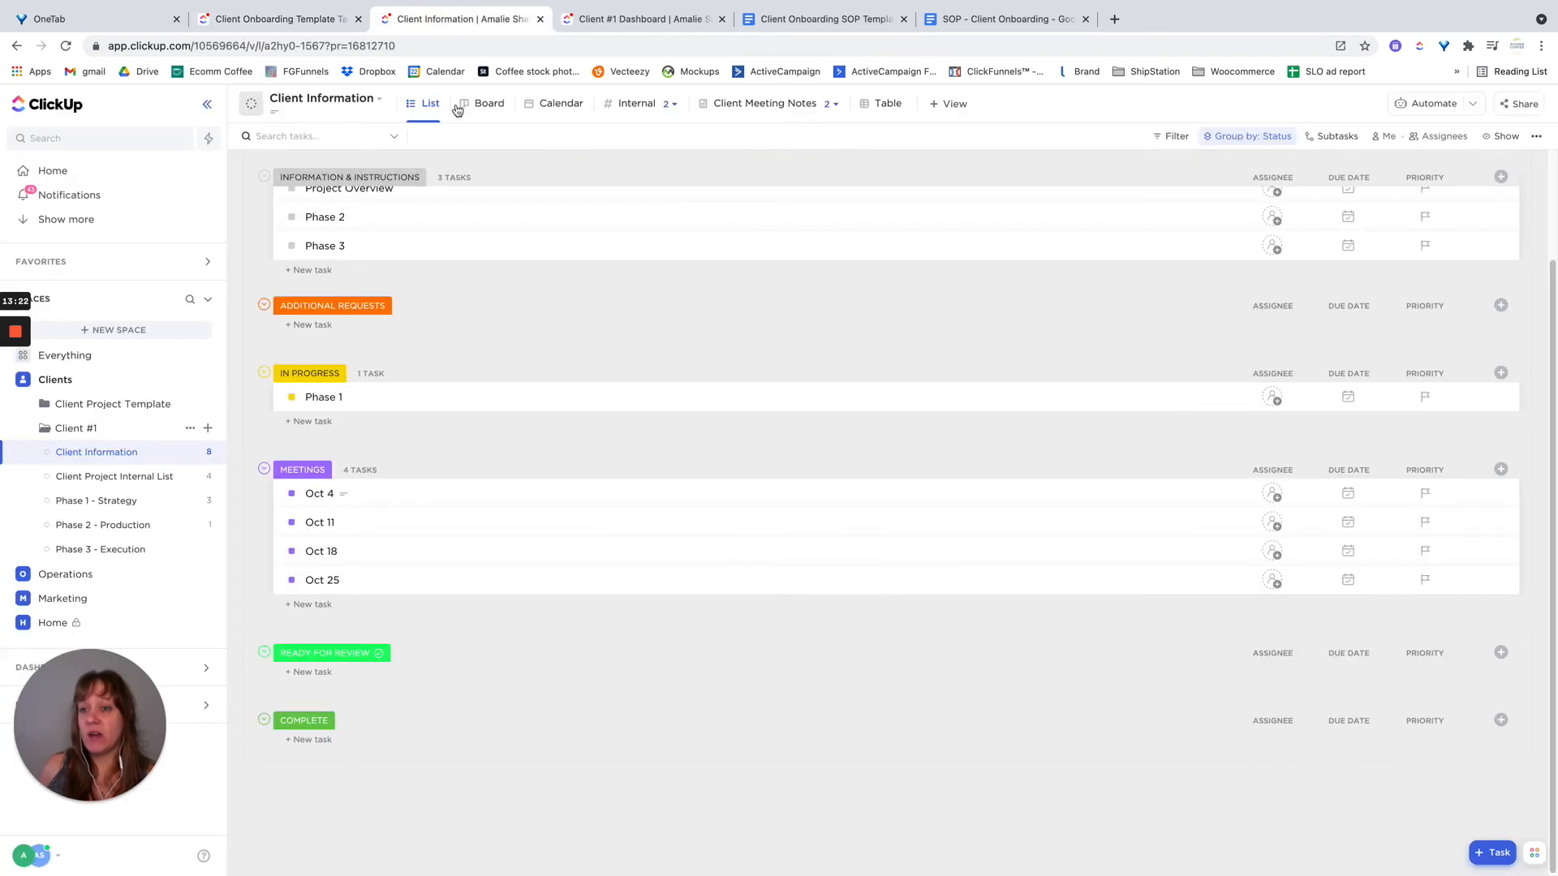
{"action": "scroll", "coordinate": [486, 357], "scroll_direction": "up", "scroll_amount": 3}
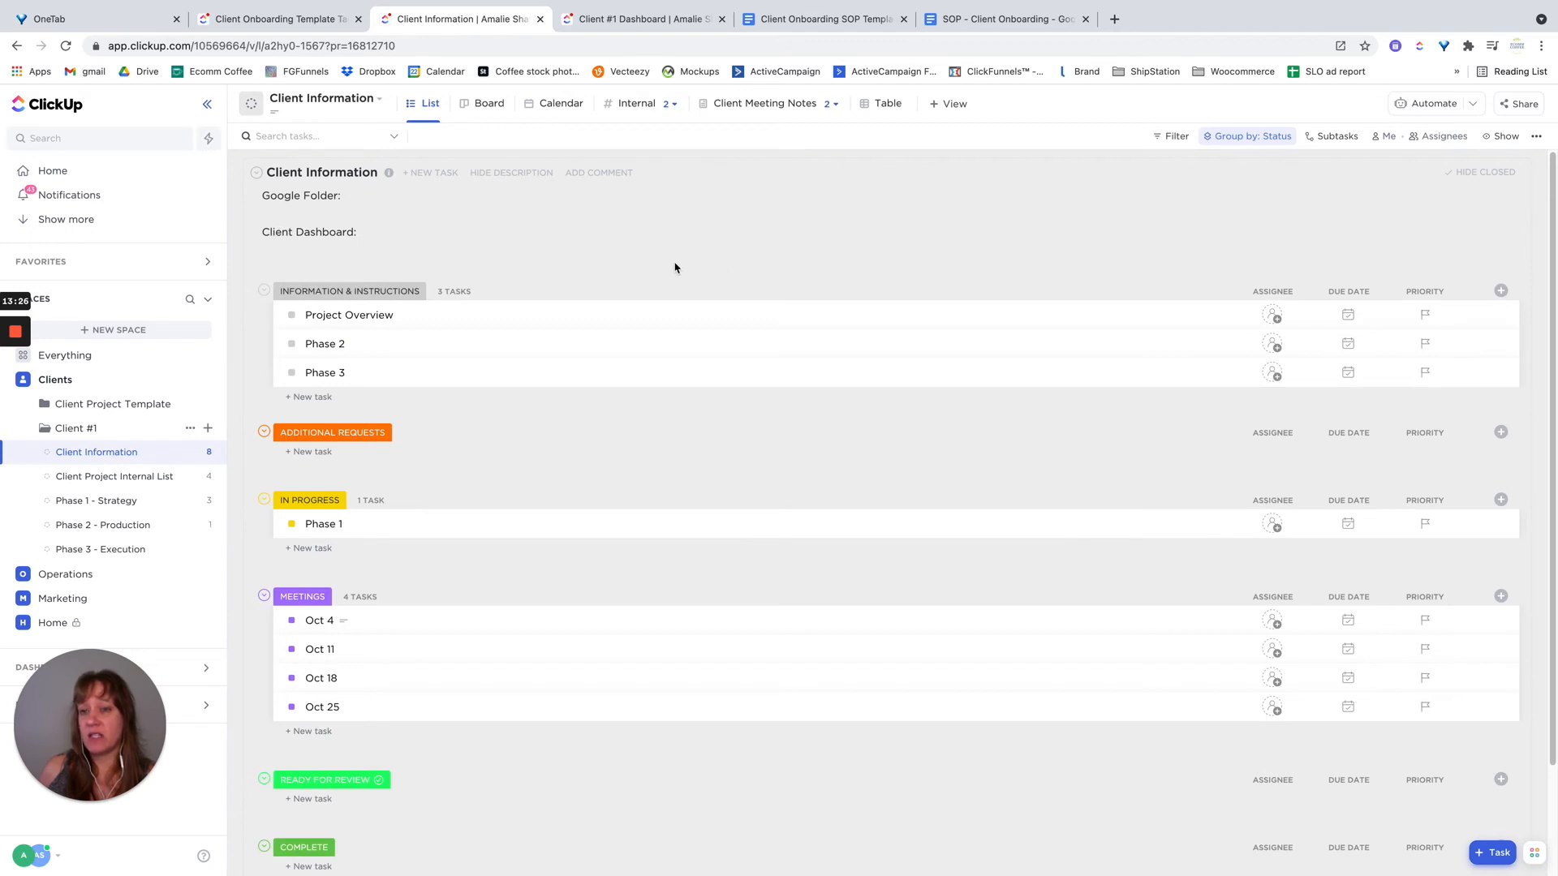
Copy the Client #1 Dashboard's URL into the Client Information list description beside "Client Dashboard:", keeping it as a plain link
{"action": "left_click", "coordinate": [665, 23]}
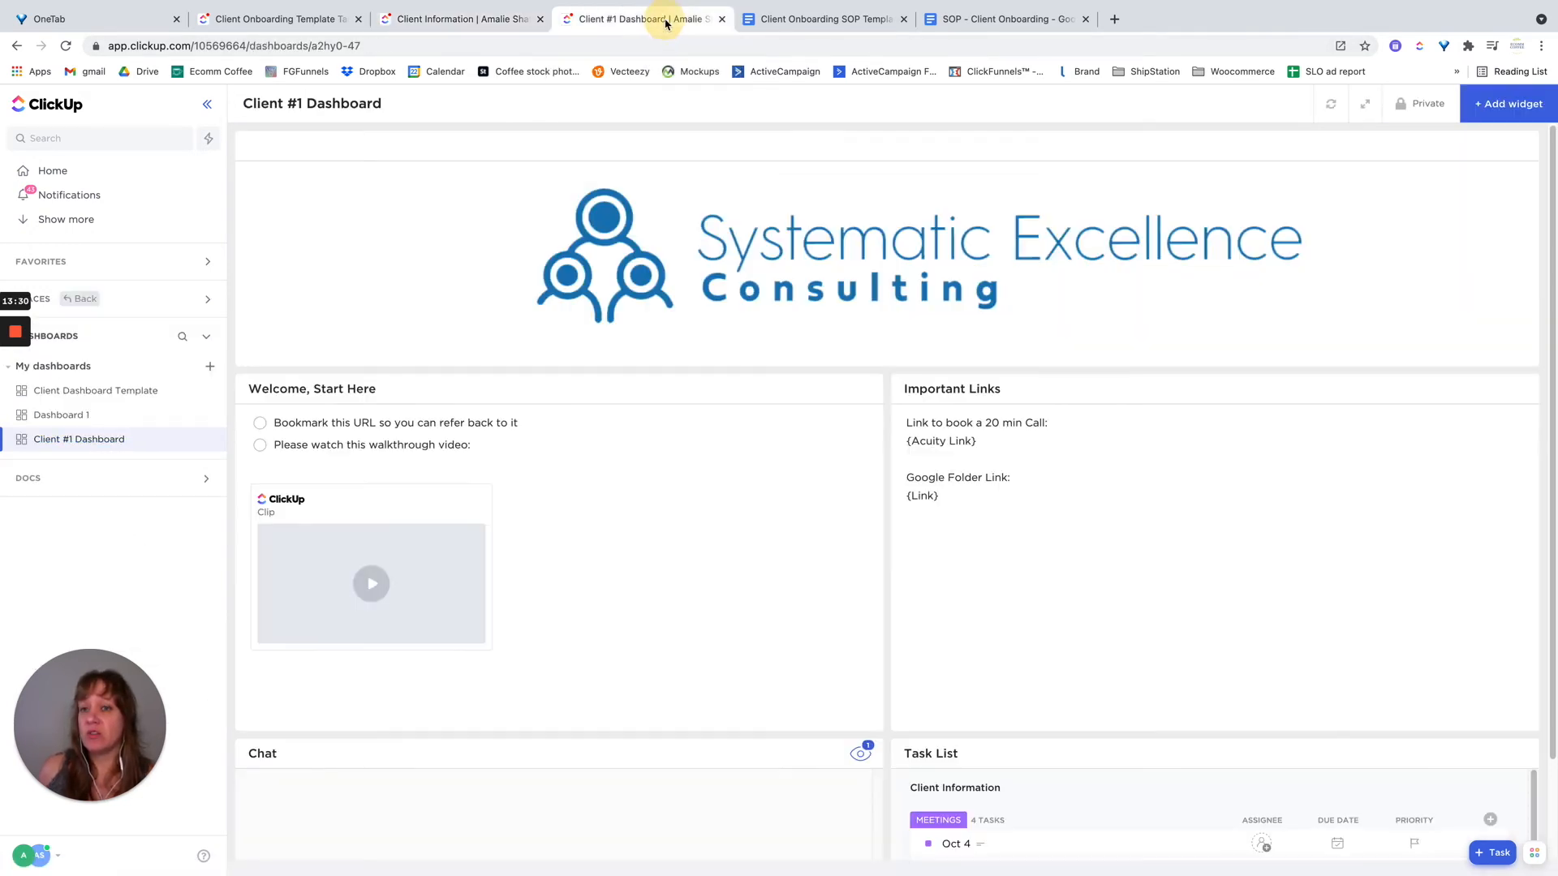
{"action": "left_click", "coordinate": [368, 47]}
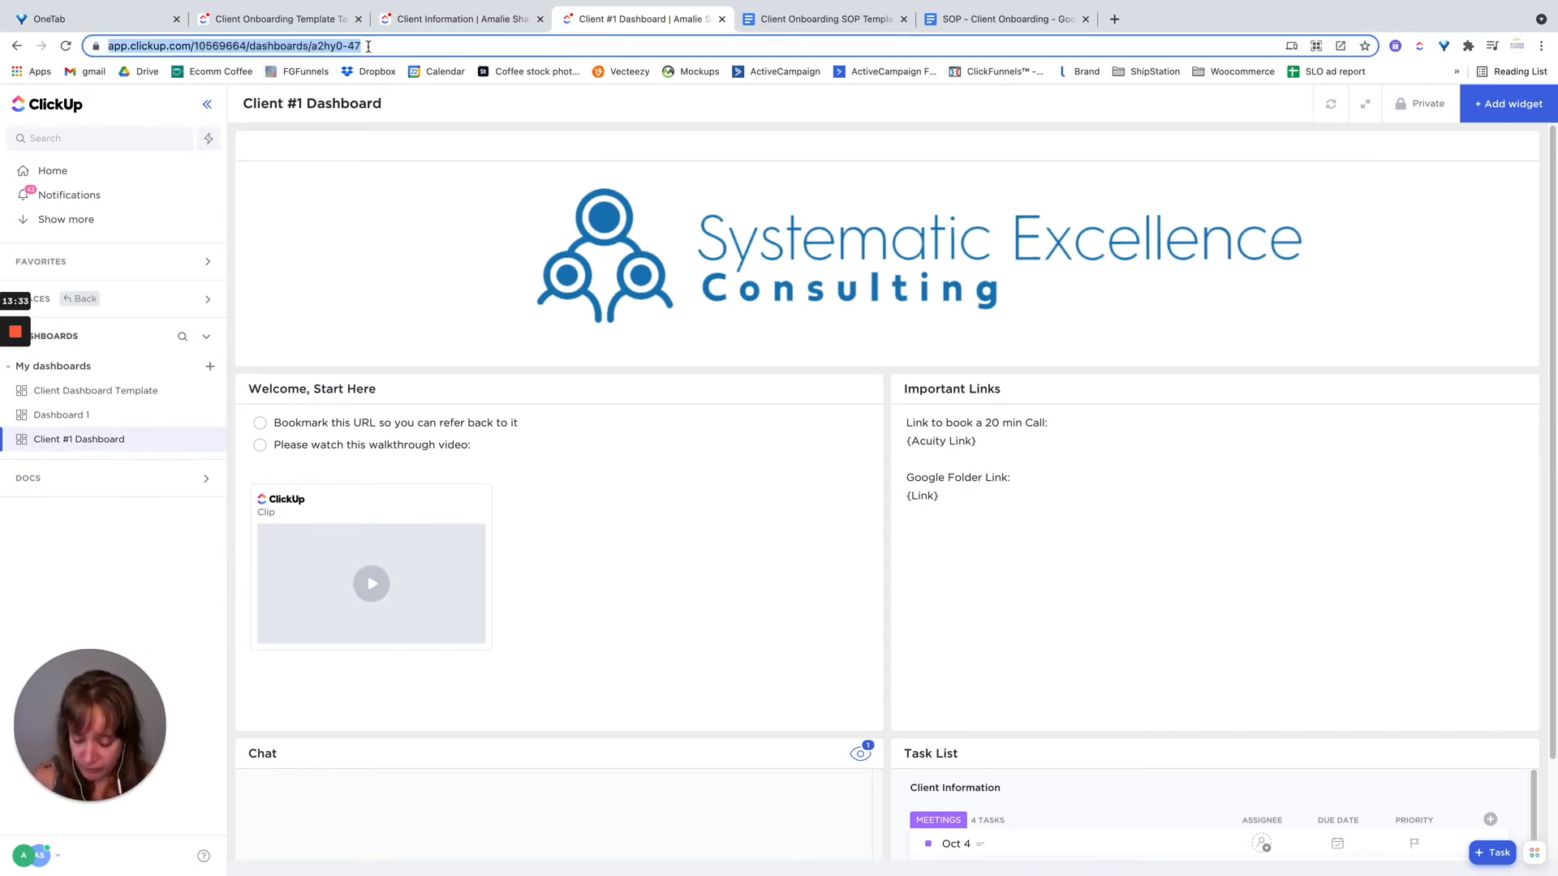
{"action": "left_click", "coordinate": [454, 19]}
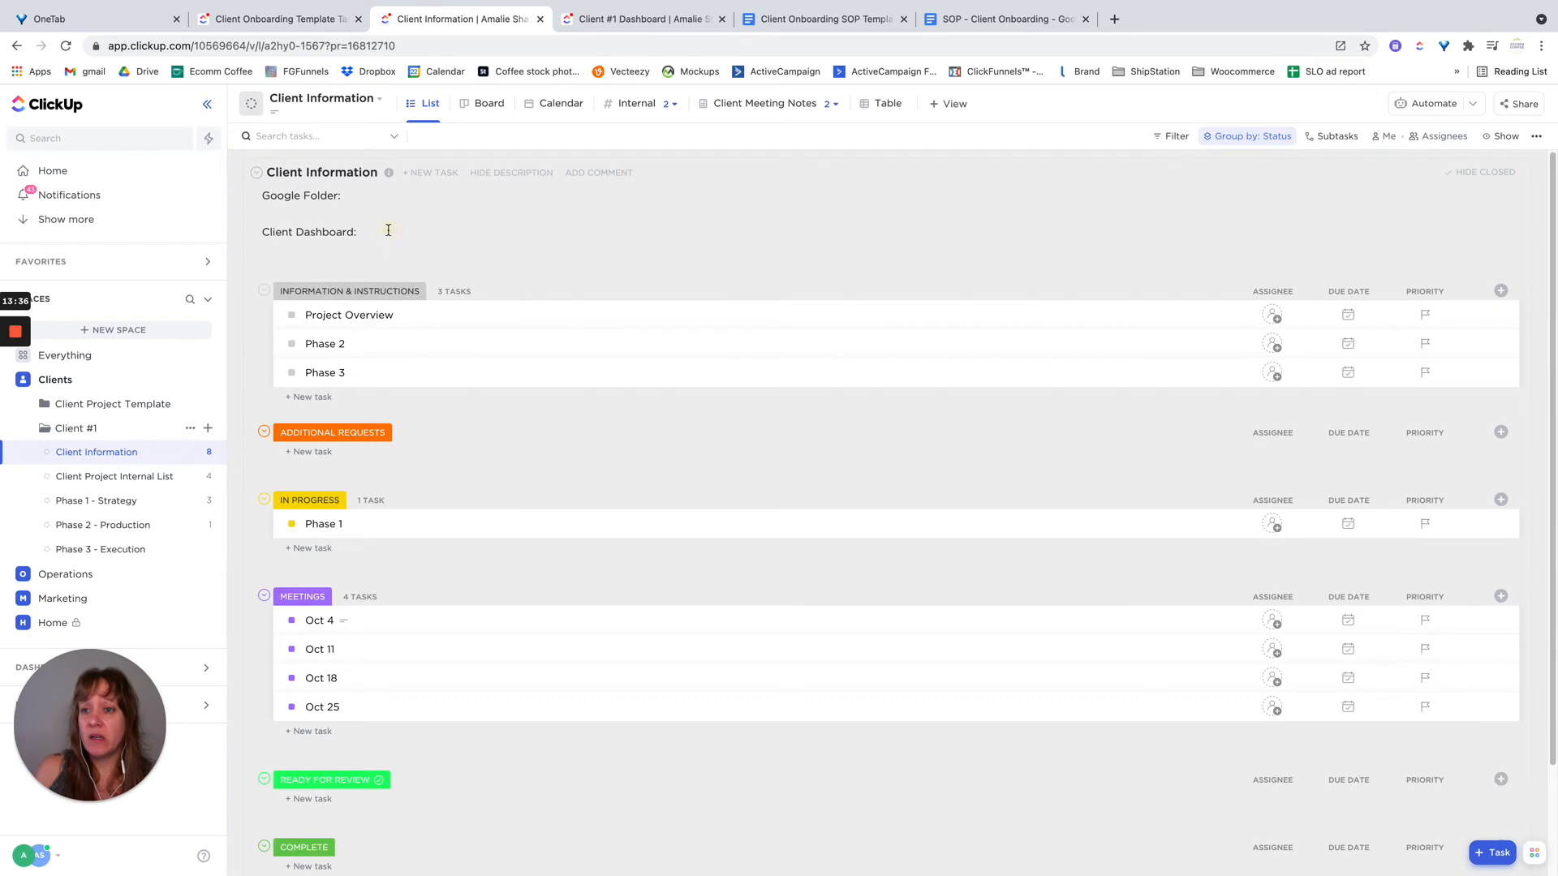
{"action": "left_click", "coordinate": [388, 230]}
{"action": "left_click", "coordinate": [1368, 301]}
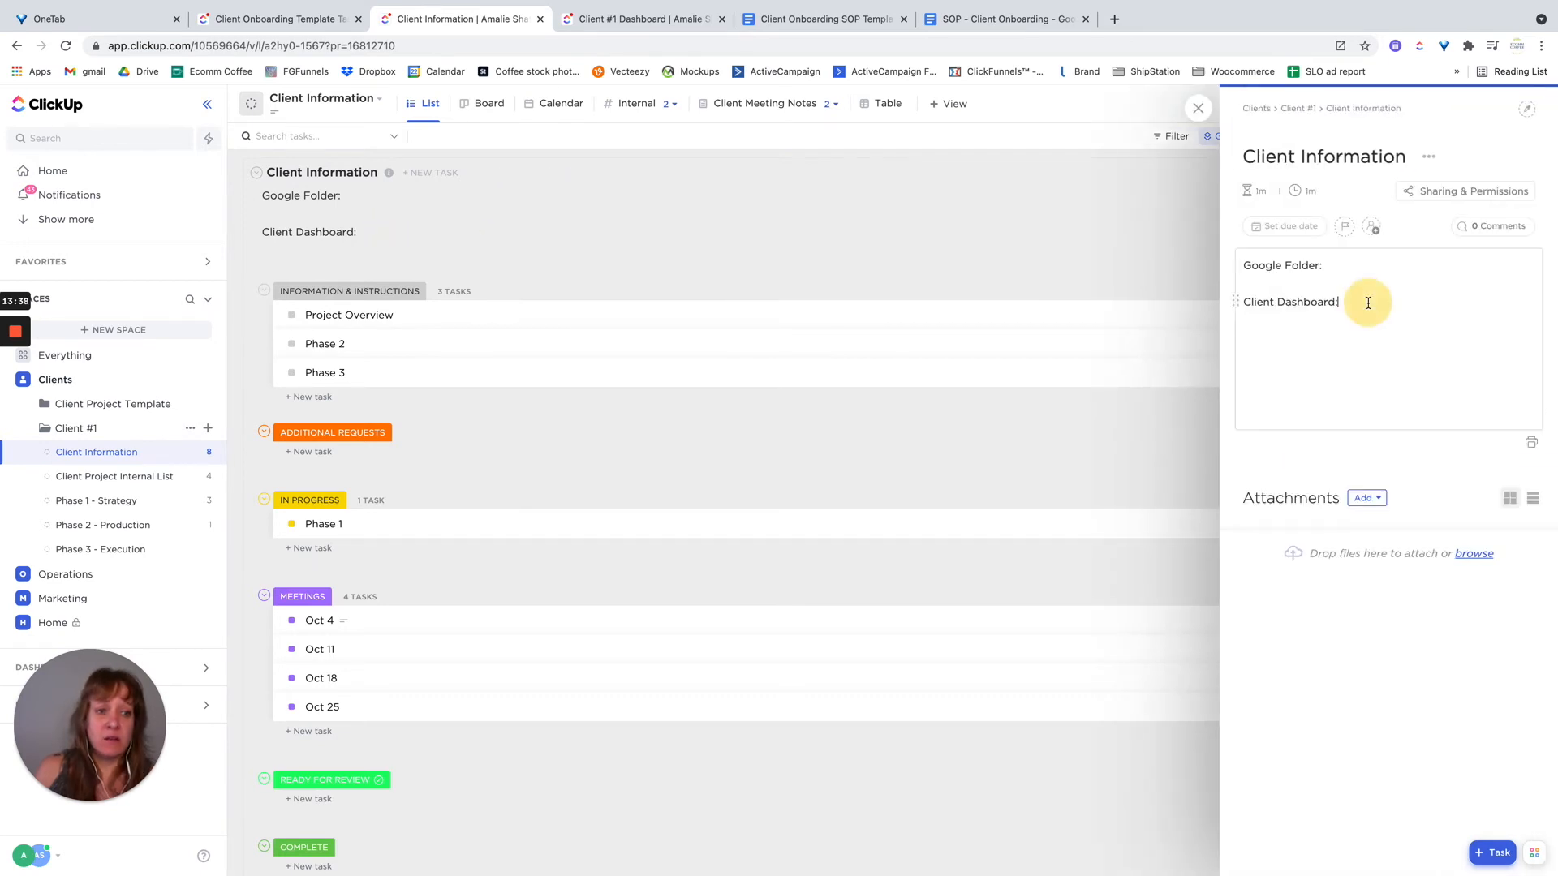
{"action": "key", "text": "super+v"}
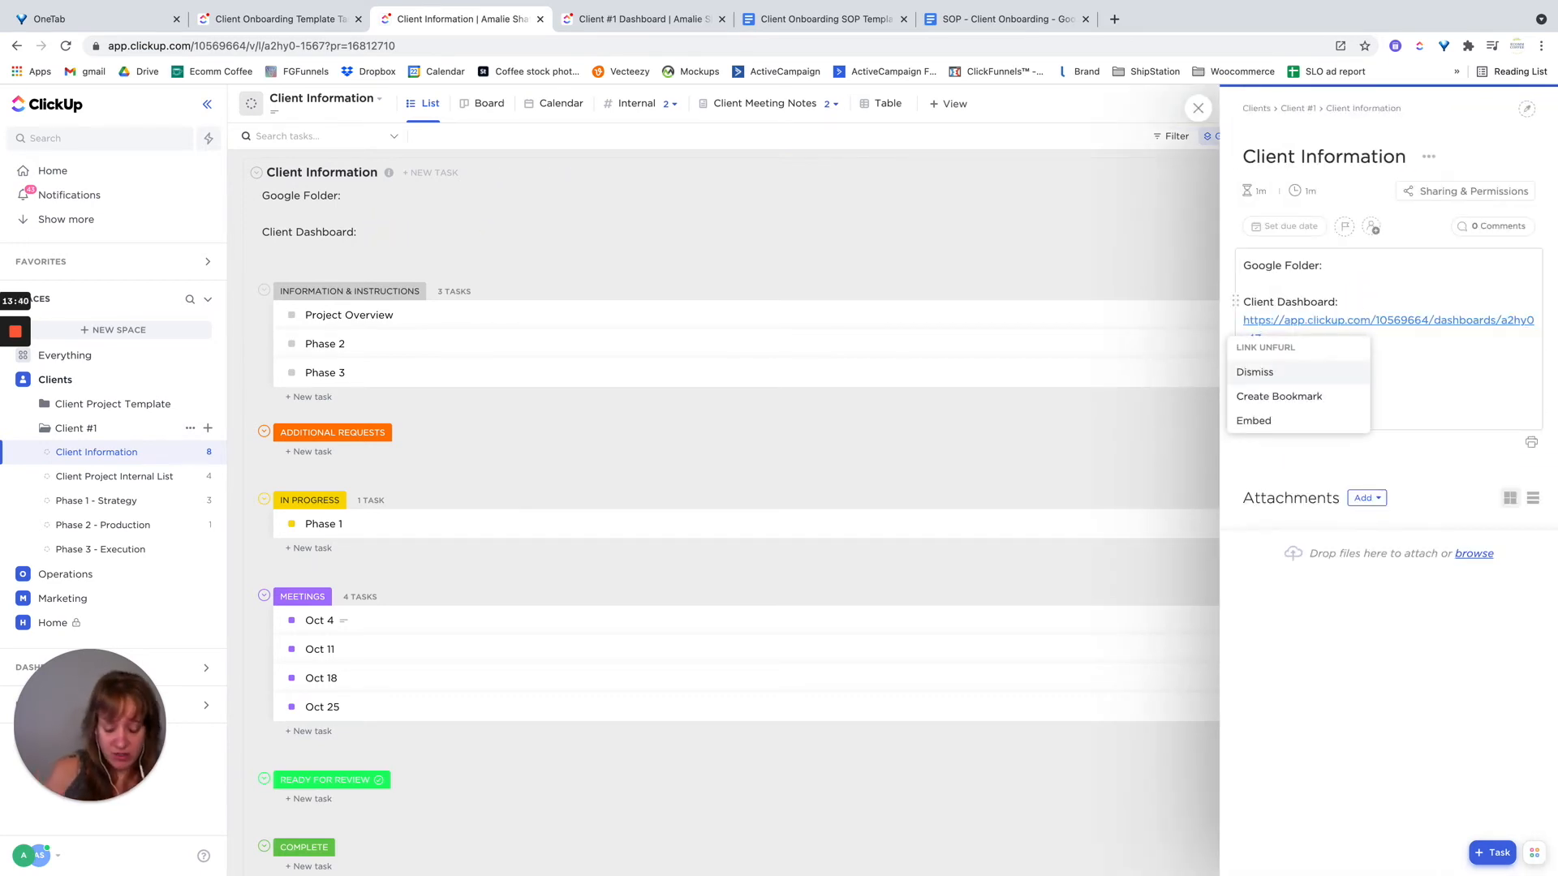
{"action": "left_click", "coordinate": [1511, 374]}
{"action": "left_click", "coordinate": [1197, 108]}
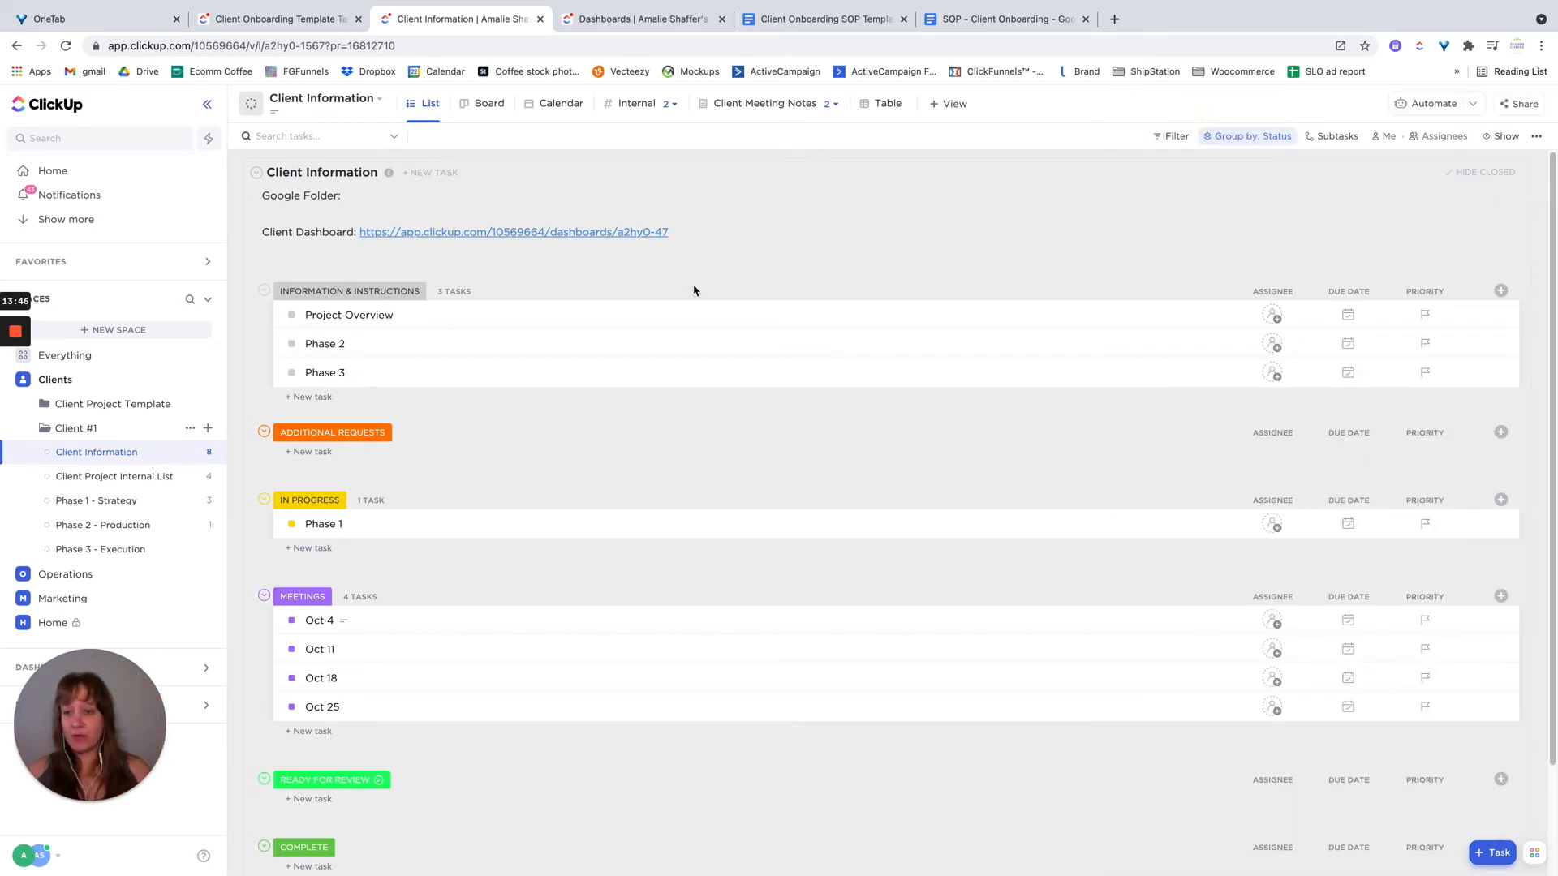
Review the Client Onboarding Template Task's checklist for the Send Welcome email and invite items
{"action": "mouse_move", "coordinate": [705, 1]}
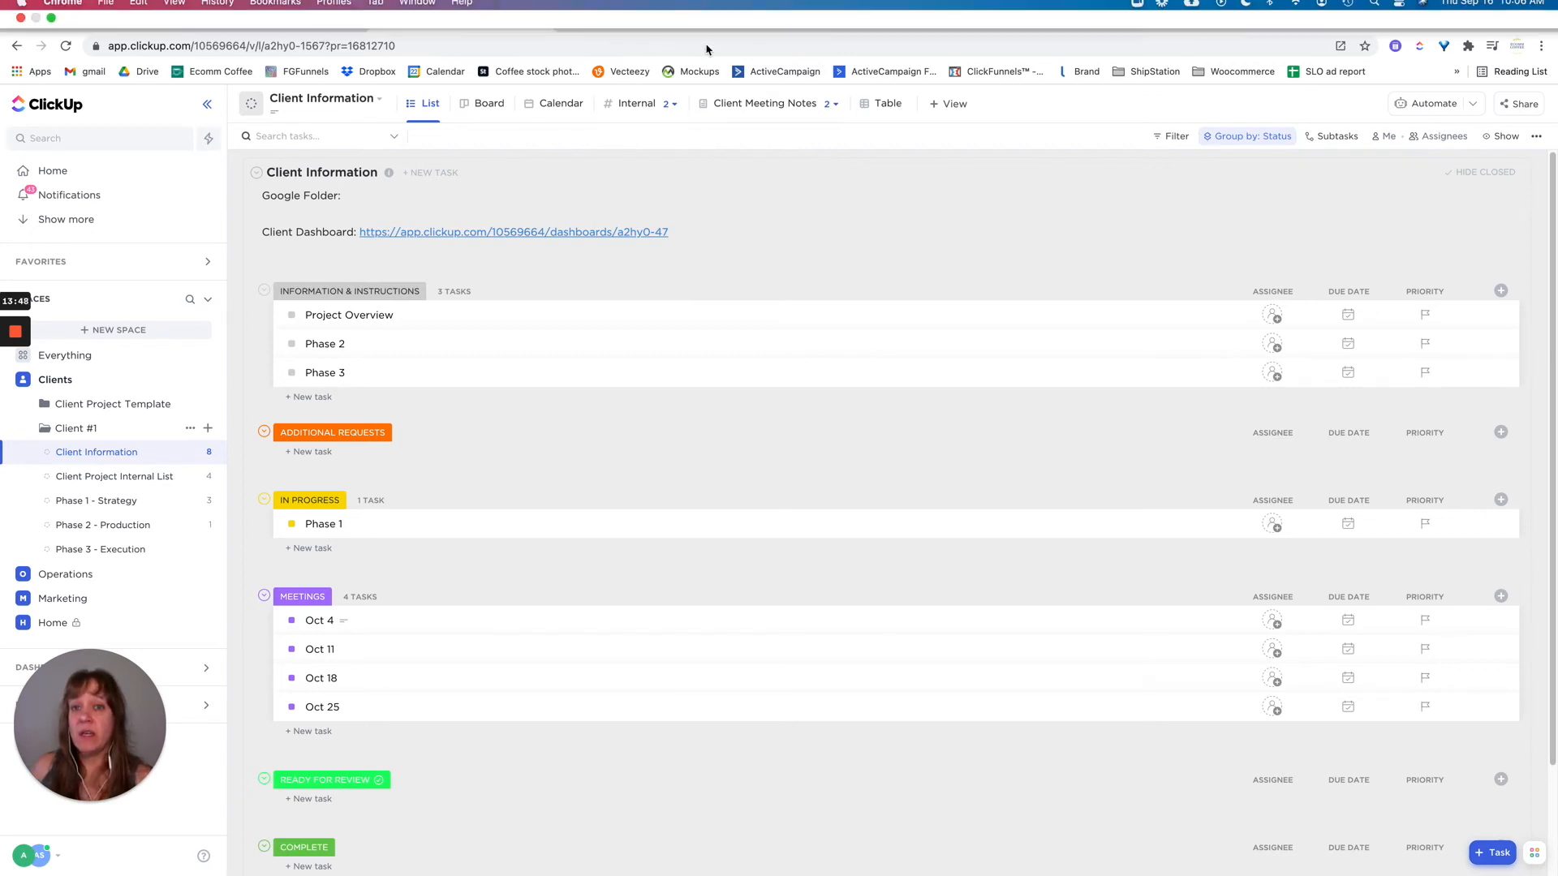
{"action": "left_click", "coordinate": [274, 59]}
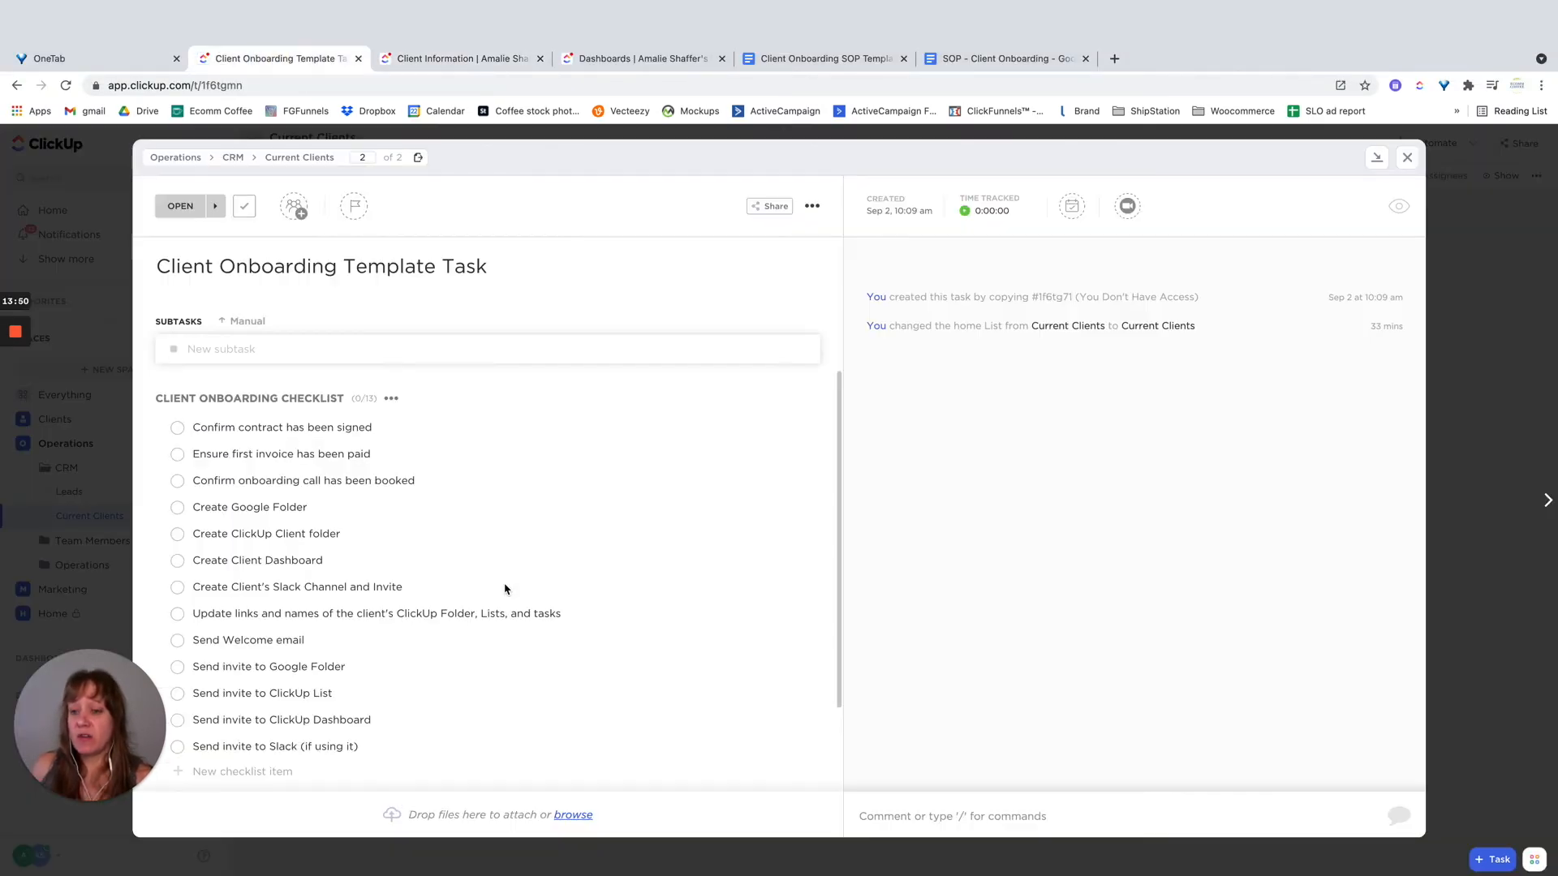
{"action": "scroll", "coordinate": [504, 574], "scroll_direction": "down", "scroll_amount": 1}
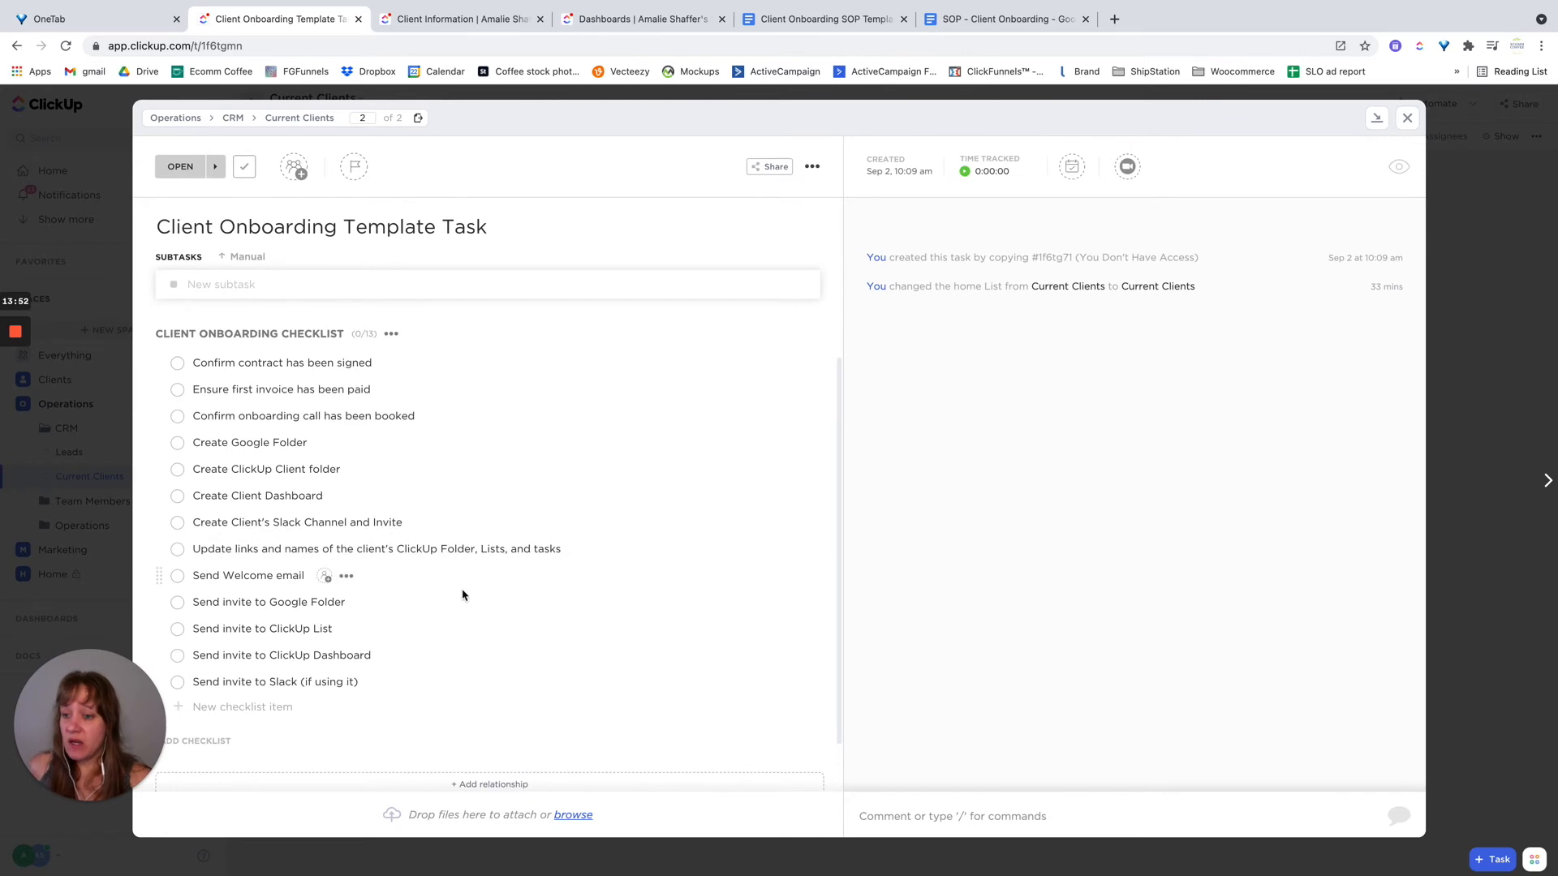
Copy the full Client Welcome Email text, from greeting to sign-off, in the Client Onboarding SOP document
{"action": "left_click", "coordinate": [779, 21]}
{"action": "scroll", "coordinate": [723, 494], "scroll_direction": "down", "scroll_amount": 15}
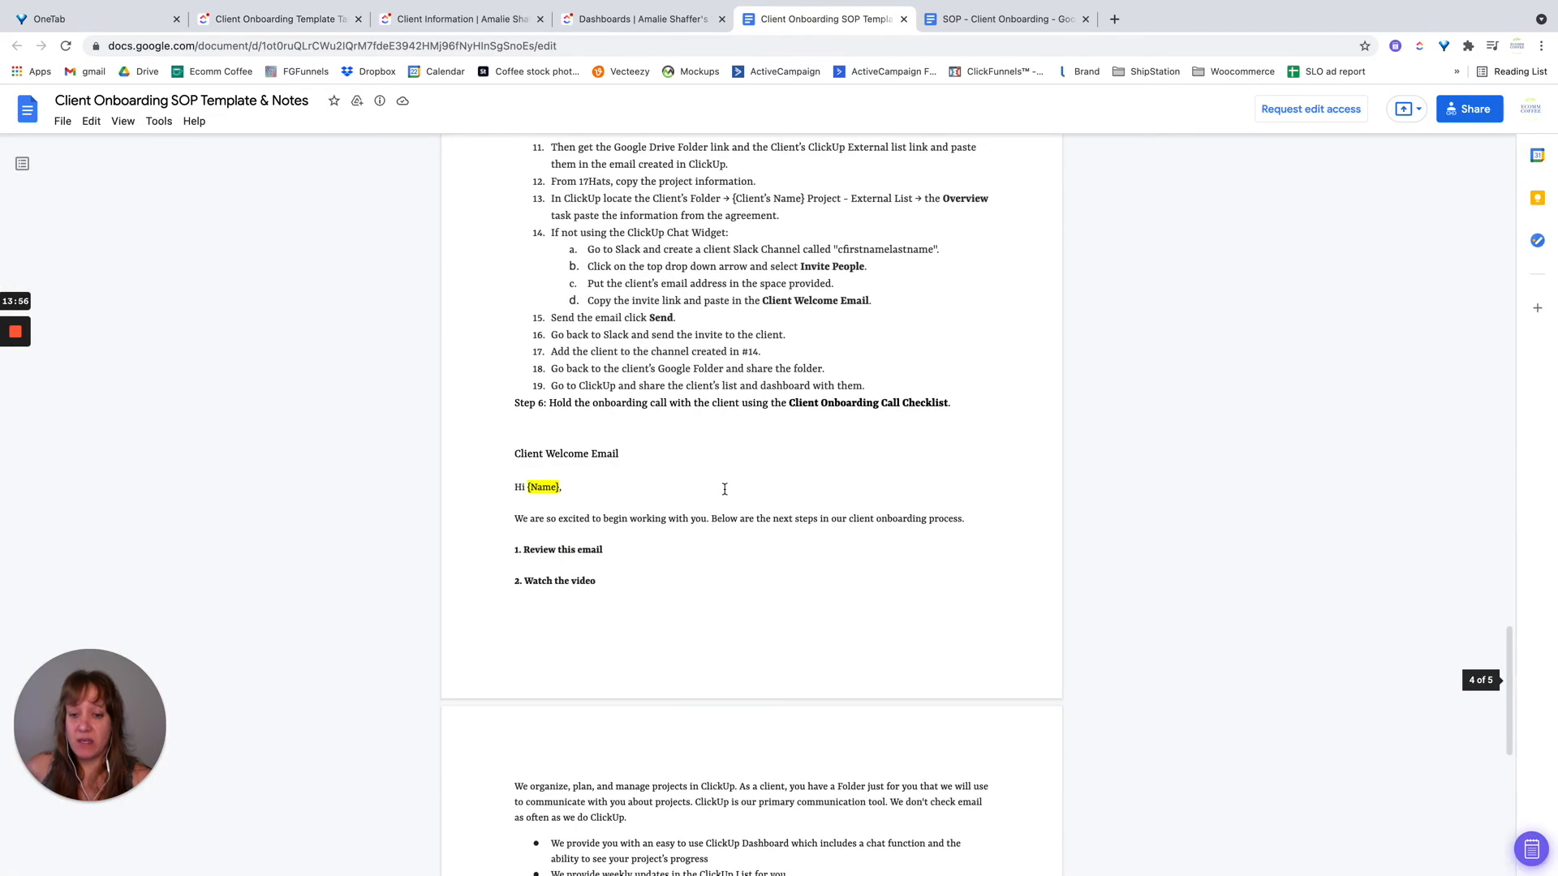
{"action": "scroll", "coordinate": [724, 489], "scroll_direction": "up", "scroll_amount": 2}
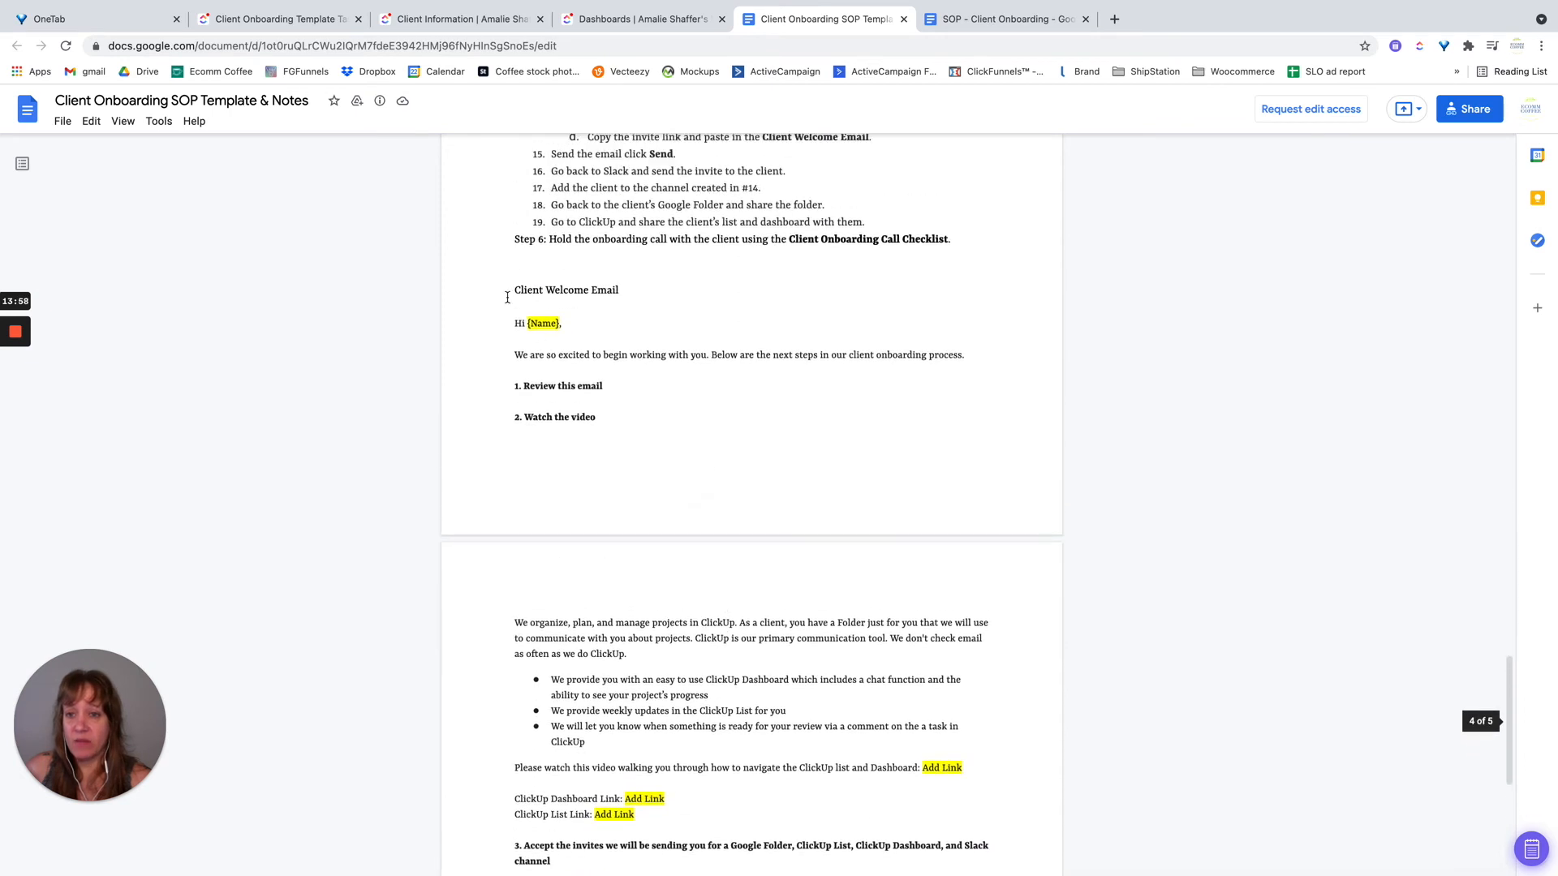
{"action": "left_click", "coordinate": [504, 327]}
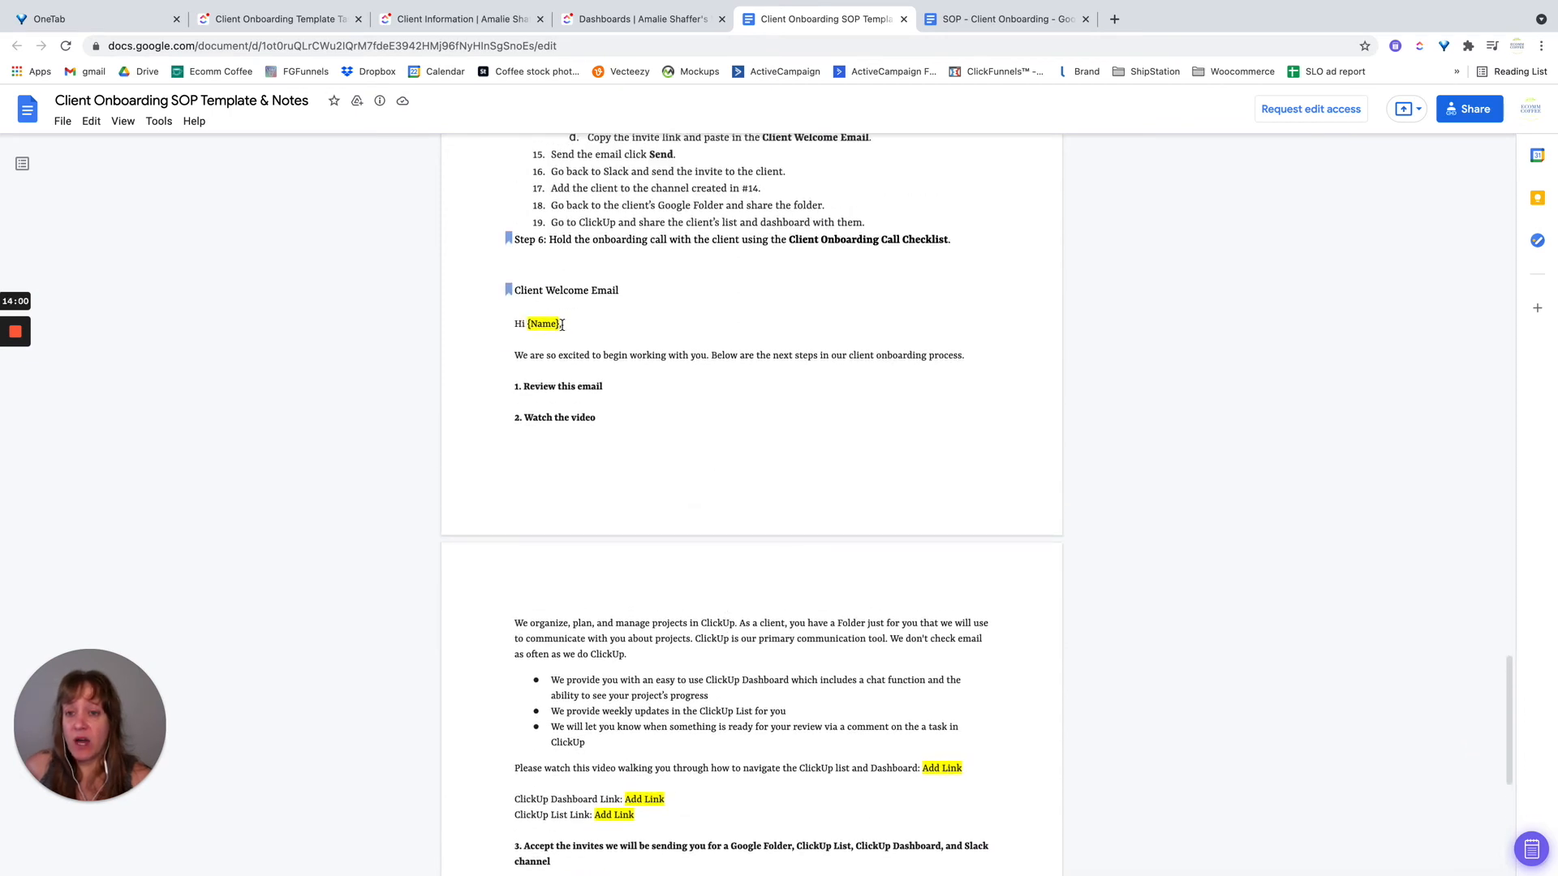
{"action": "mouse_move", "coordinate": [514, 324]}
{"action": "left_mouse_down"}
{"action": "mouse_move", "coordinate": [632, 357]}
{"action": "mouse_move", "coordinate": [738, 566]}
{"action": "mouse_move", "coordinate": [784, 852]}
{"action": "mouse_move", "coordinate": [852, 842]}
{"action": "mouse_move", "coordinate": [718, 861]}
{"action": "mouse_move", "coordinate": [742, 819]}
{"action": "mouse_move", "coordinate": [820, 811]}
{"action": "mouse_move", "coordinate": [826, 824]}
{"action": "left_mouse_up"}
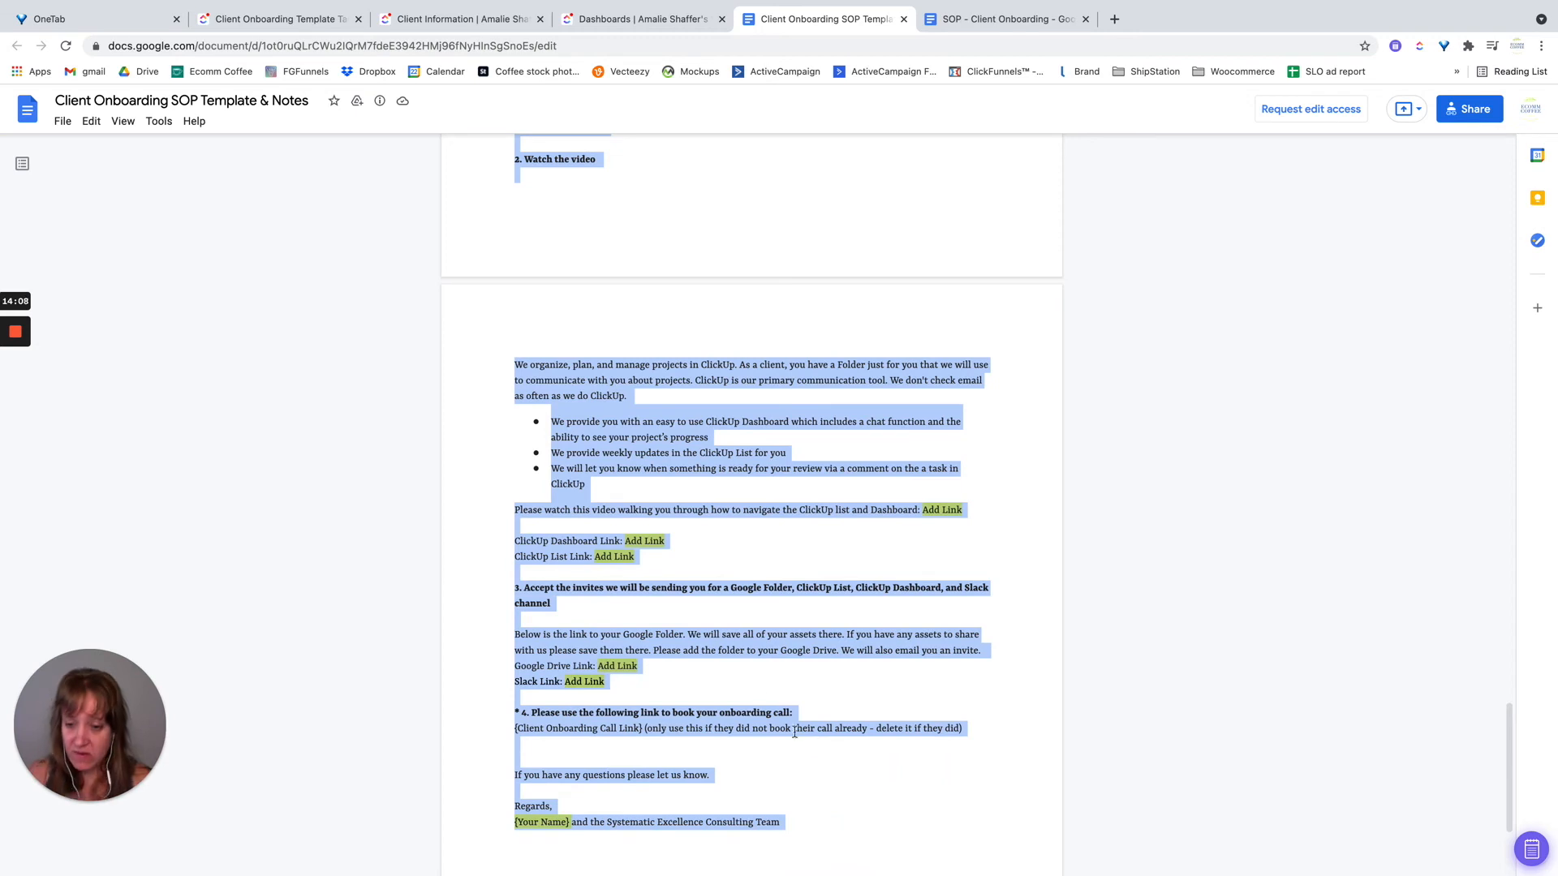
Start an email from the Client Onboarding Template Task's comment area and paste the welcome email text as its body
{"action": "left_click", "coordinate": [287, 23]}
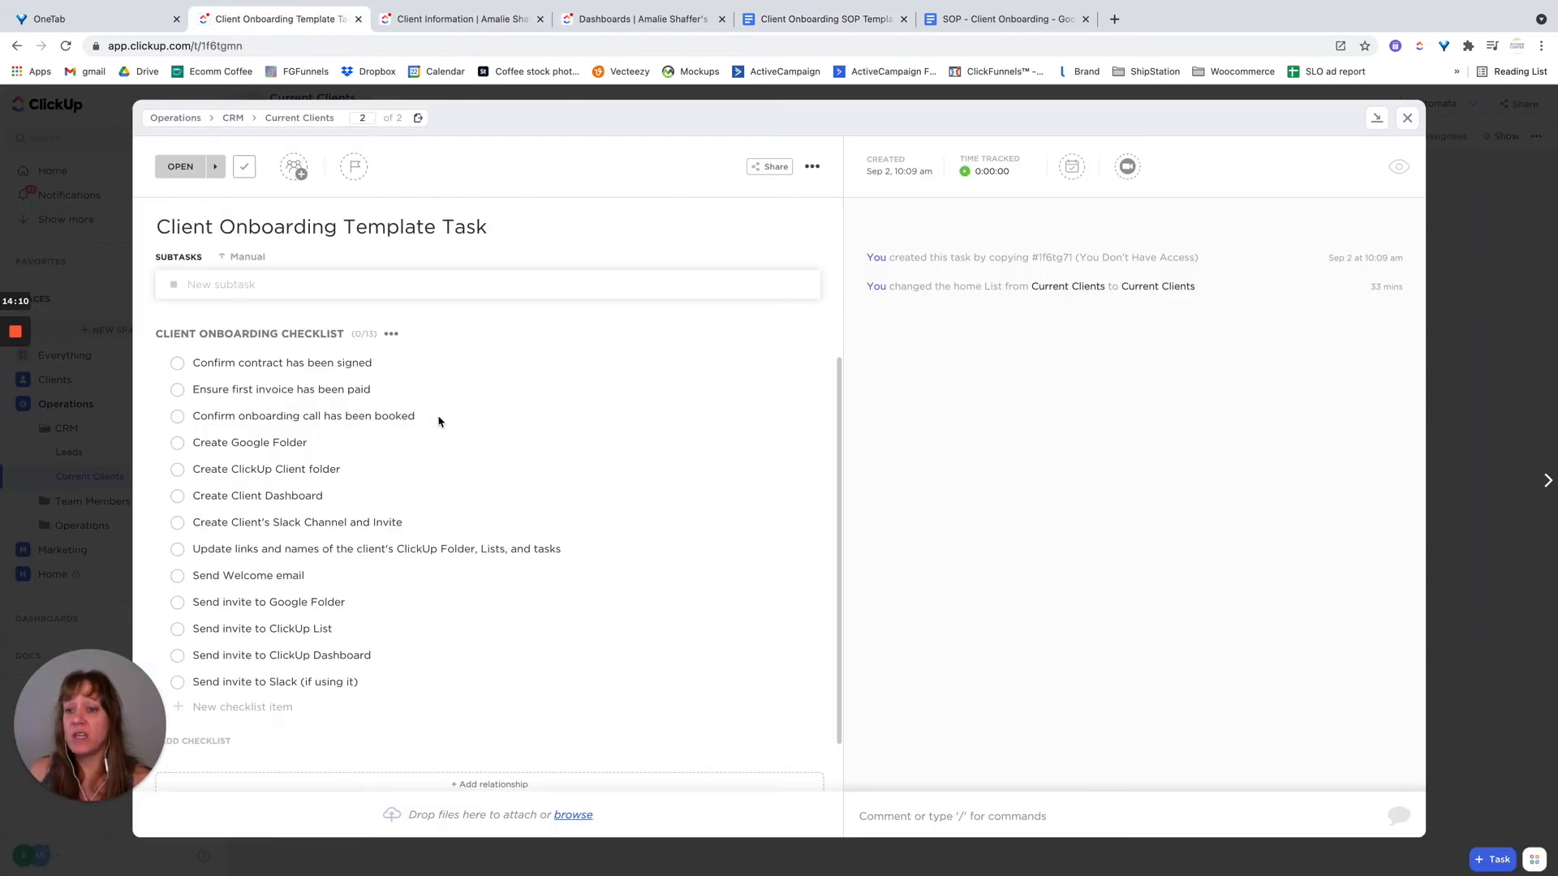
{"action": "left_click", "coordinate": [892, 816]}
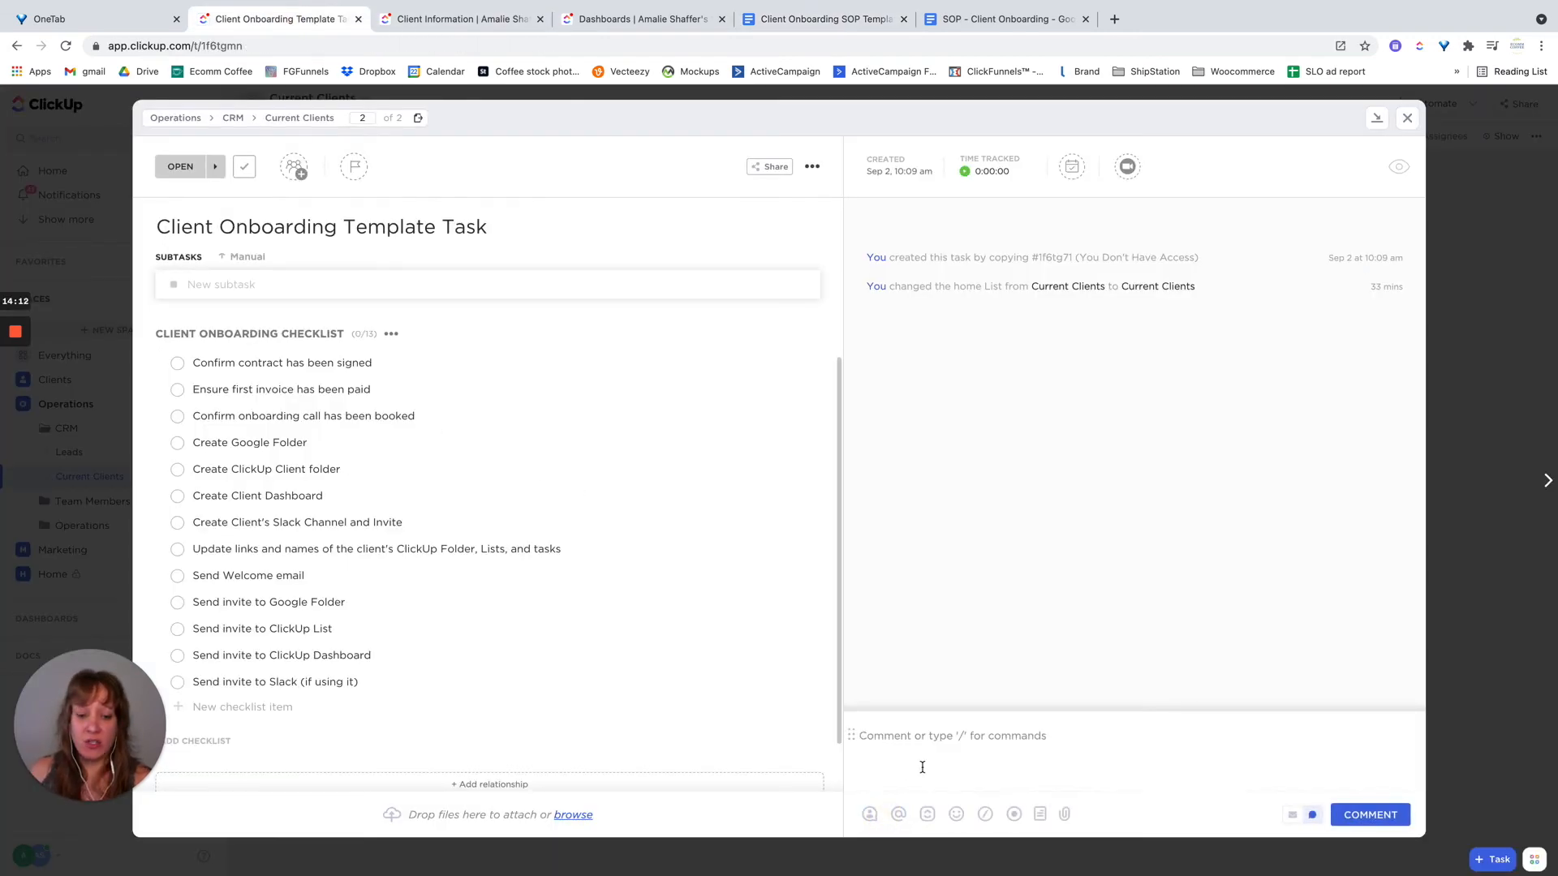
{"action": "left_click", "coordinate": [1284, 816]}
{"action": "left_click", "coordinate": [870, 735]}
{"action": "key", "text": "super+v"}
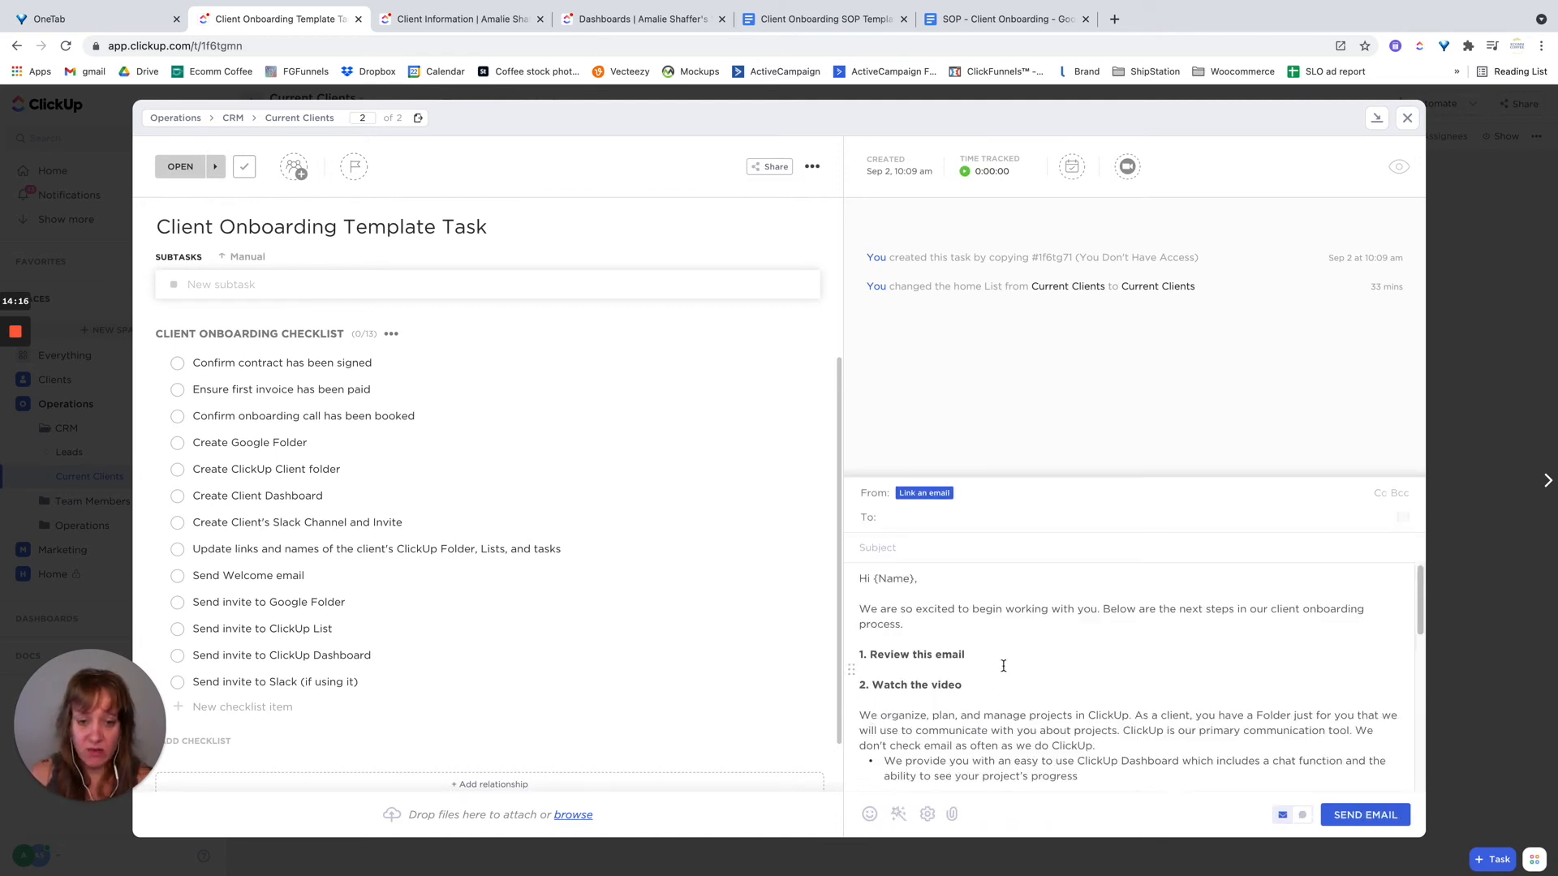
Replace the {Name} placeholder in the welcome email's greeting with "Client #1"
{"action": "left_click", "coordinate": [915, 579]}
{"action": "key", "text": "BackSpace"}
{"action": "key", "text": "BackSpace"}
{"action": "key", "text": "BackSpace"}
{"action": "key", "text": "BackSpace"}
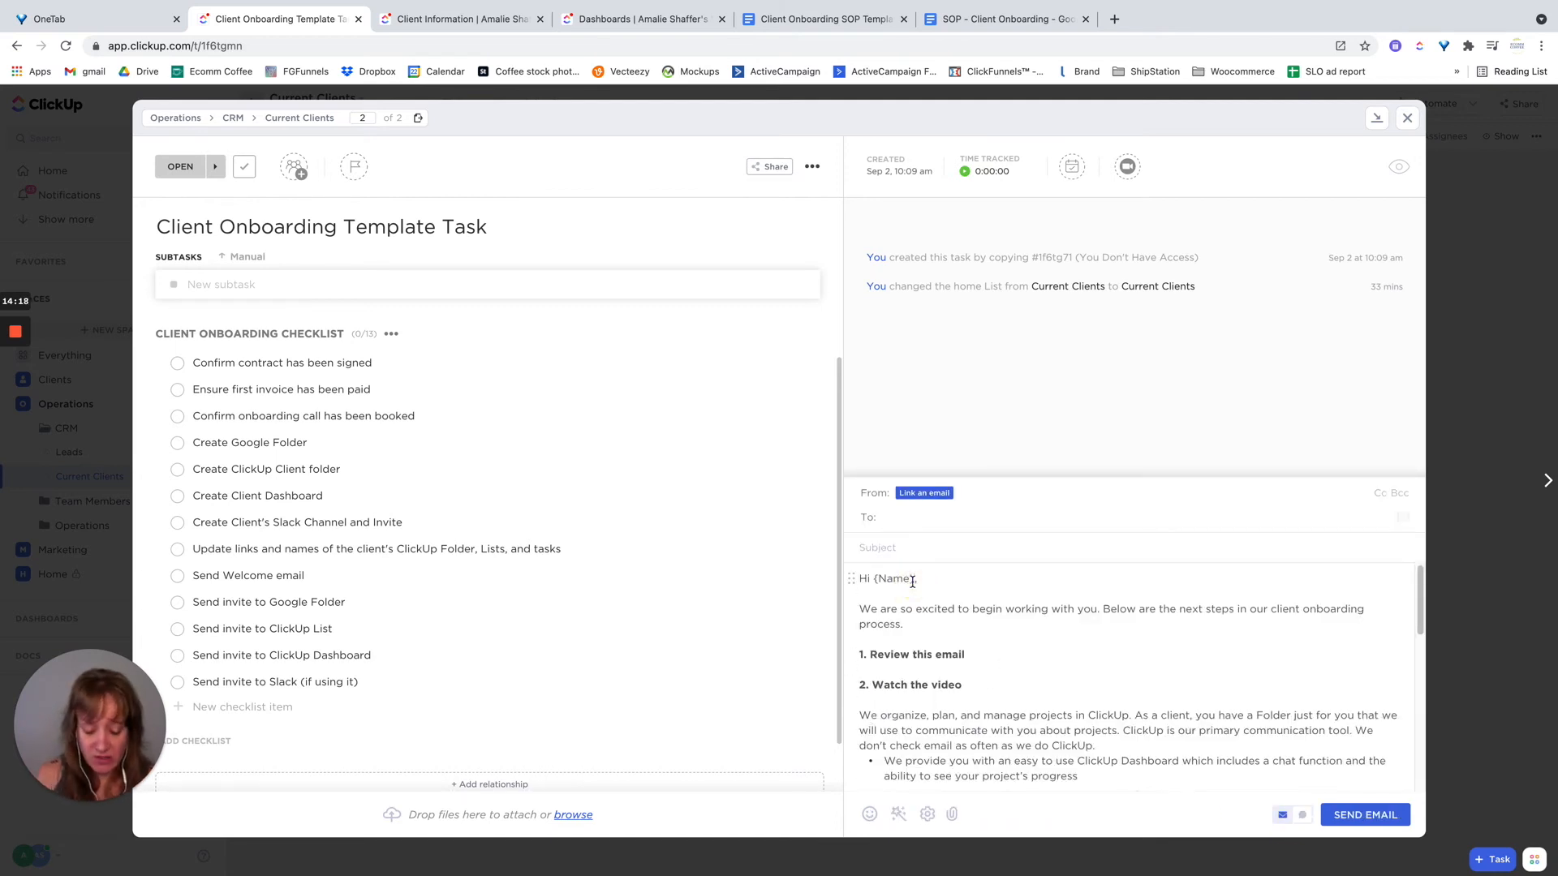
{"action": "key", "text": "BackSpace"}
{"action": "key", "text": "BackSpace"}
{"action": "type", "text": "Client #1"}
Review the rest of the welcome email draft, including its link placeholders, the onboarding call section and the sign-off
{"action": "scroll", "coordinate": [1084, 652], "scroll_direction": "down", "scroll_amount": 2}
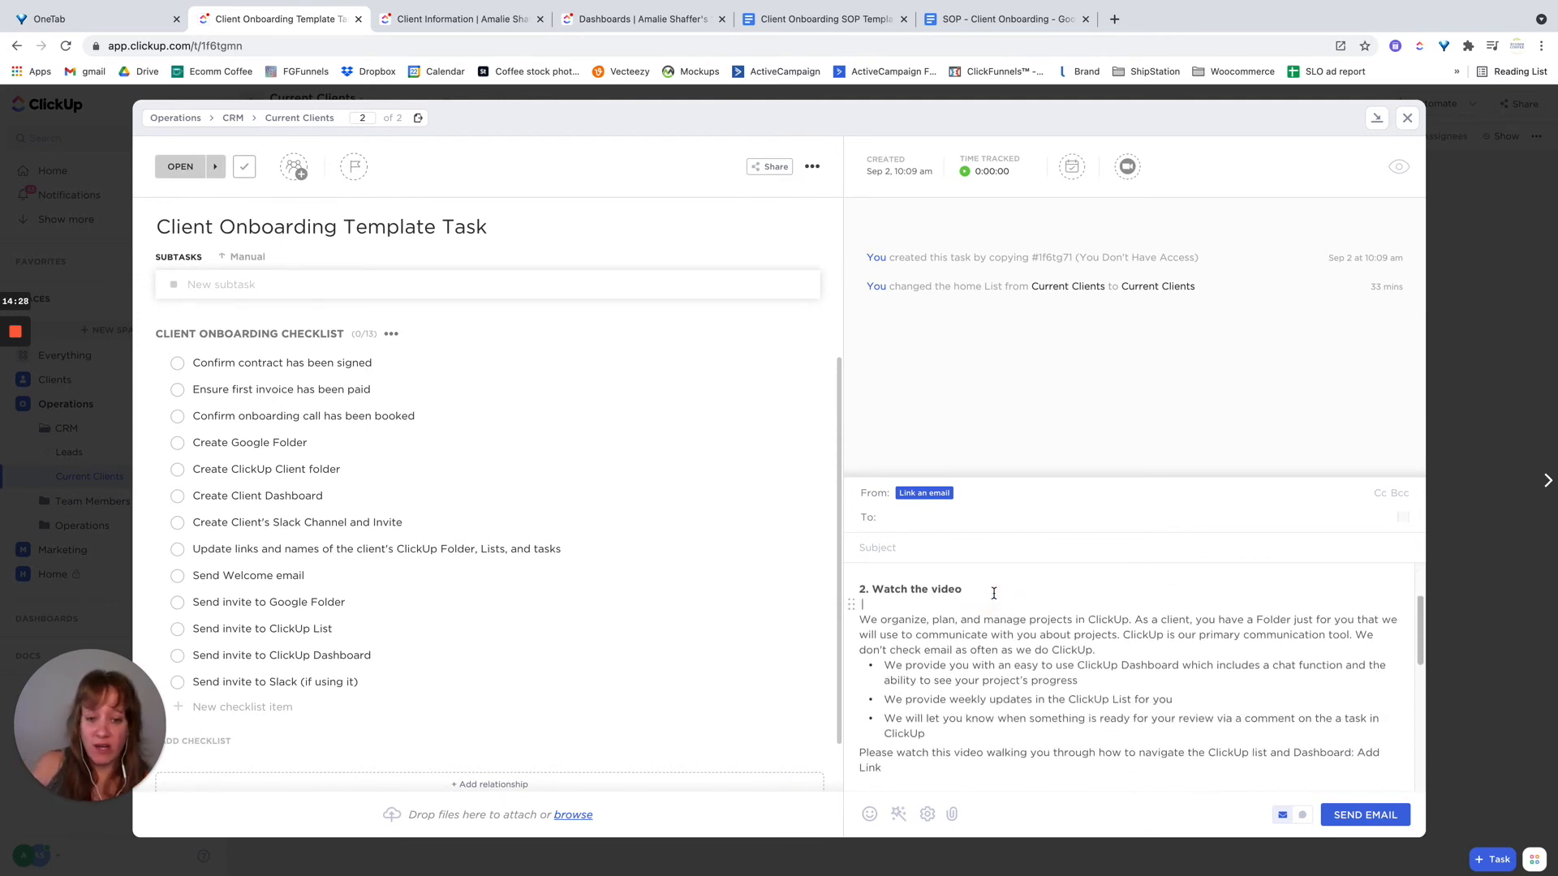
{"action": "scroll", "coordinate": [1012, 653], "scroll_direction": "down", "scroll_amount": 1}
{"action": "scroll", "coordinate": [1012, 653], "scroll_direction": "down", "scroll_amount": 3}
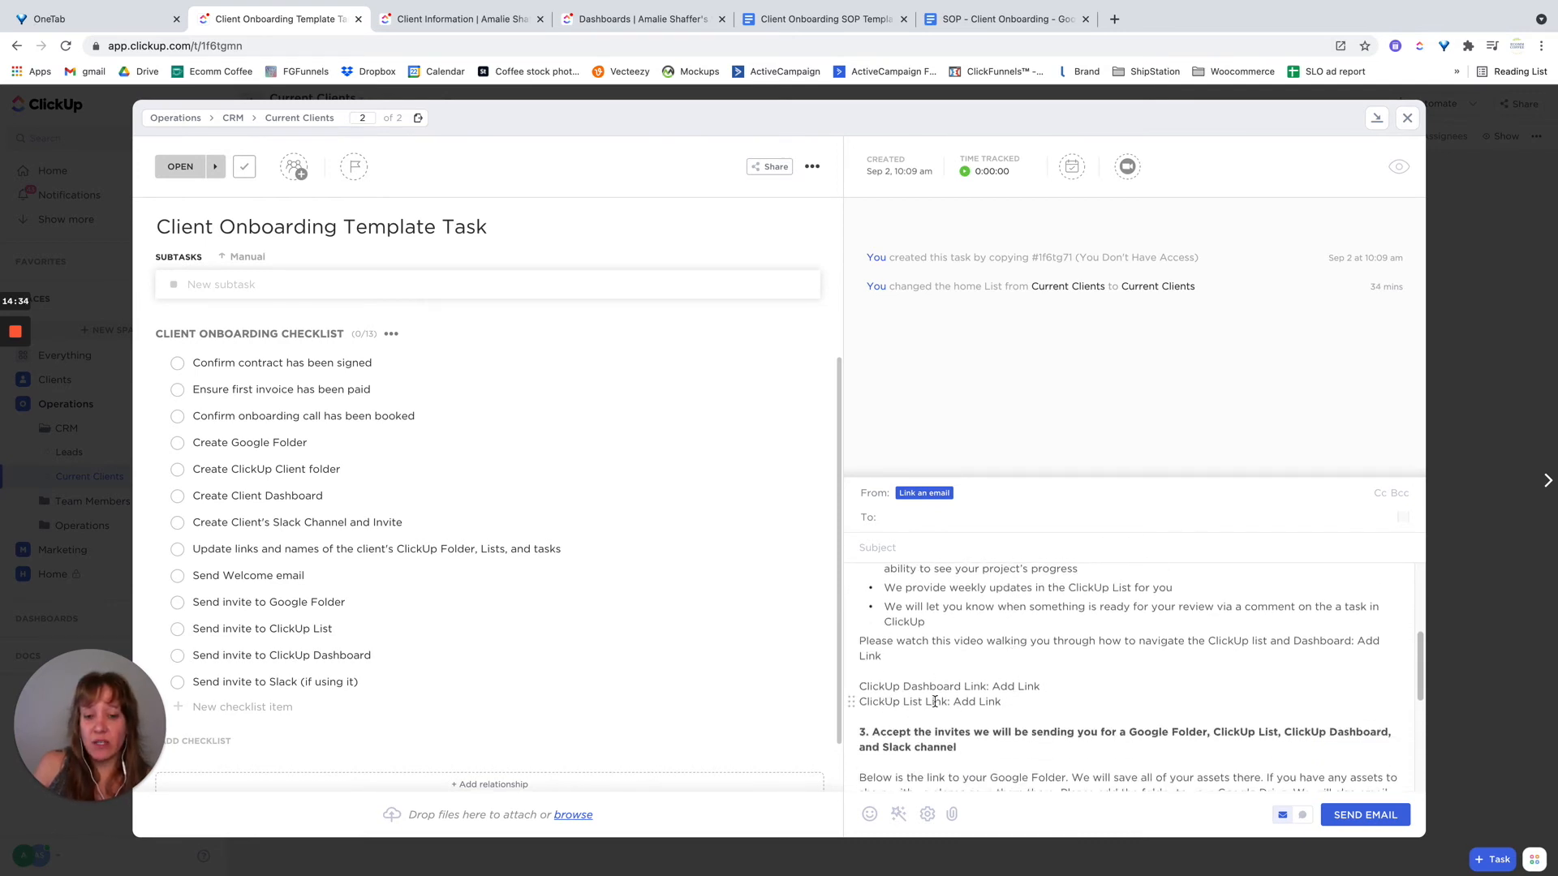
{"action": "scroll", "coordinate": [1049, 695], "scroll_direction": "down", "scroll_amount": 1}
{"action": "scroll", "coordinate": [1047, 694], "scroll_direction": "down", "scroll_amount": 2}
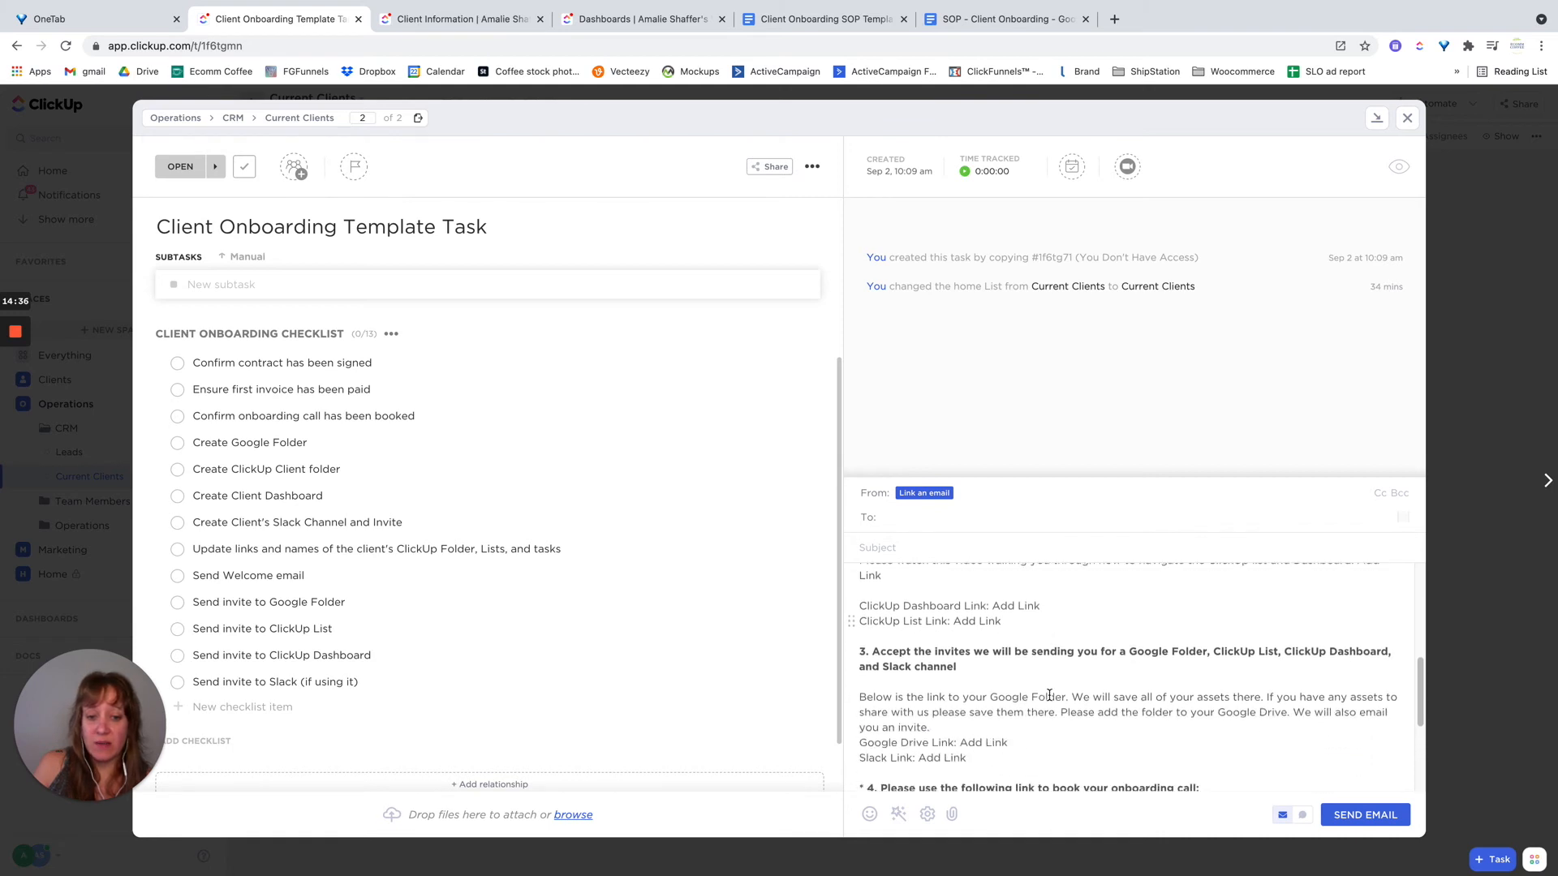
{"action": "scroll", "coordinate": [947, 640], "scroll_direction": "down", "scroll_amount": 2}
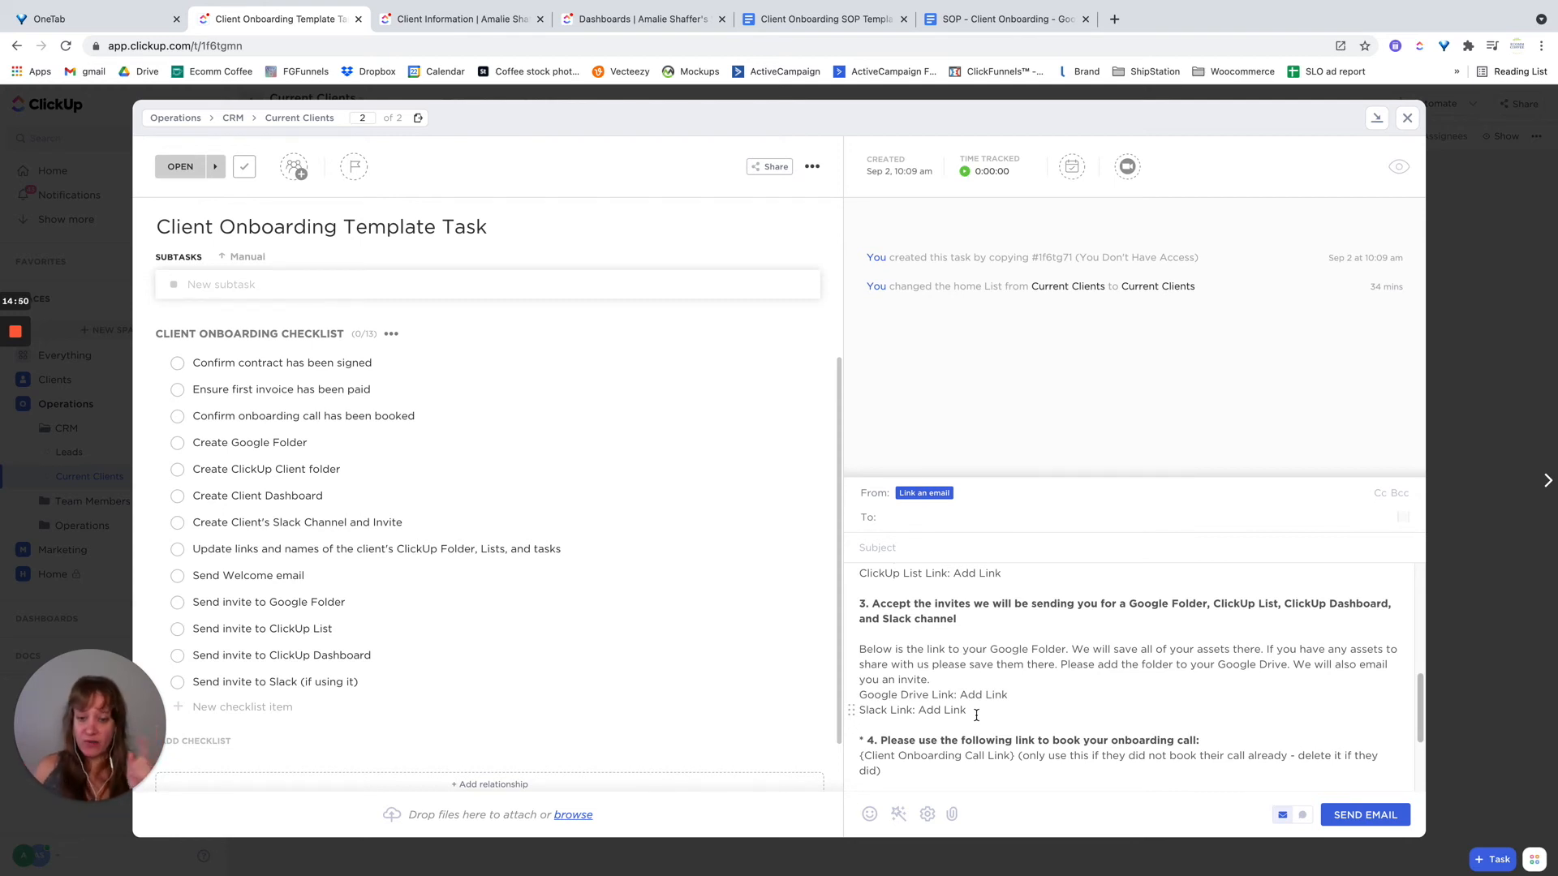
{"action": "scroll", "coordinate": [976, 714], "scroll_direction": "down", "scroll_amount": 2}
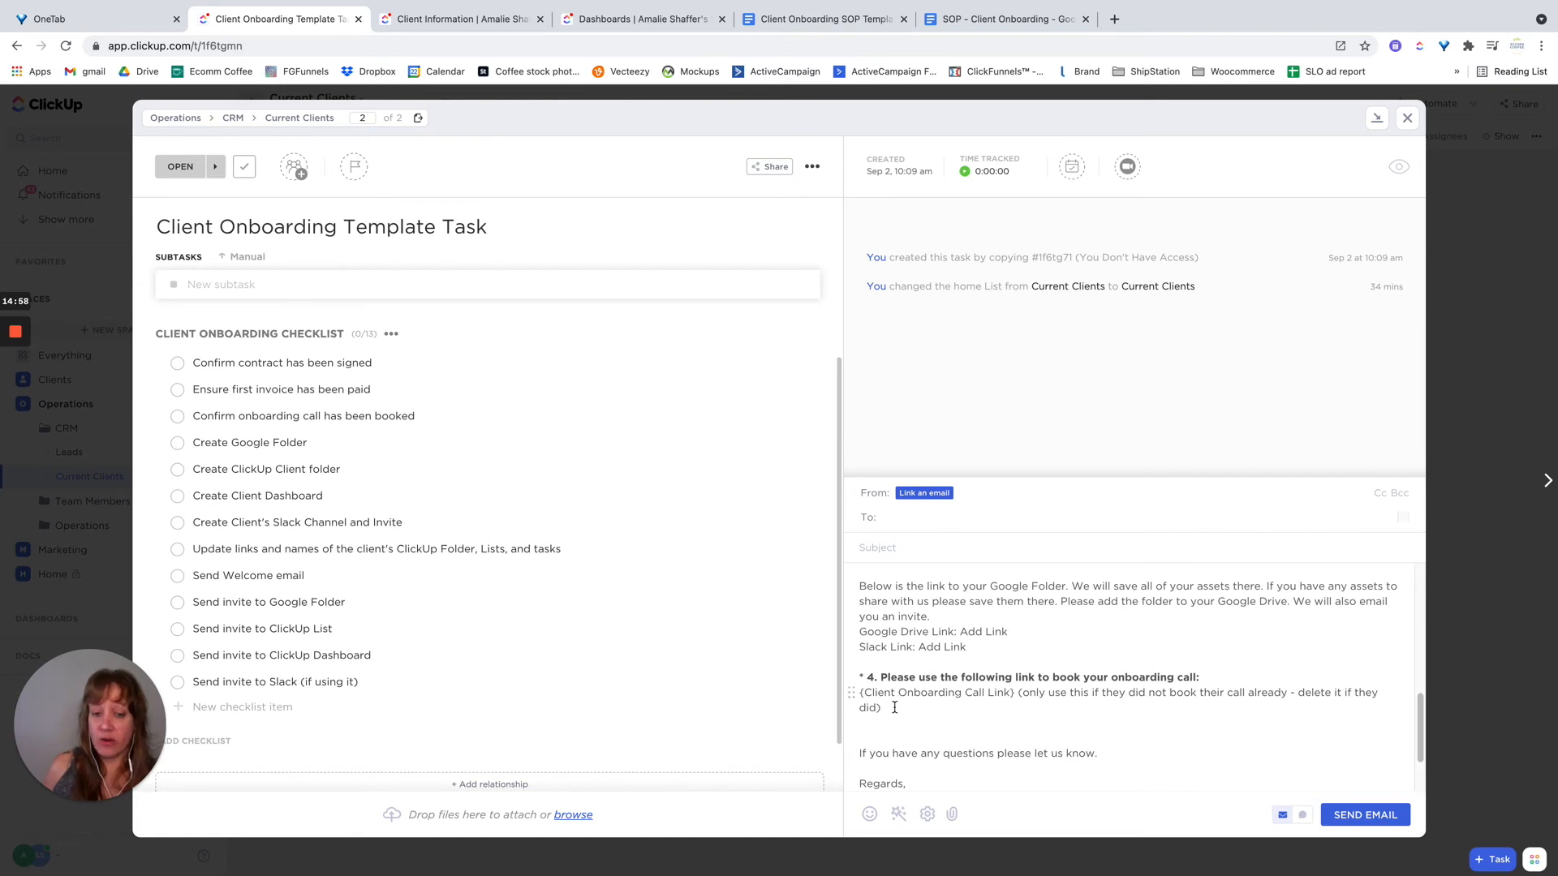
{"action": "scroll", "coordinate": [1014, 730], "scroll_direction": "down", "scroll_amount": 3}
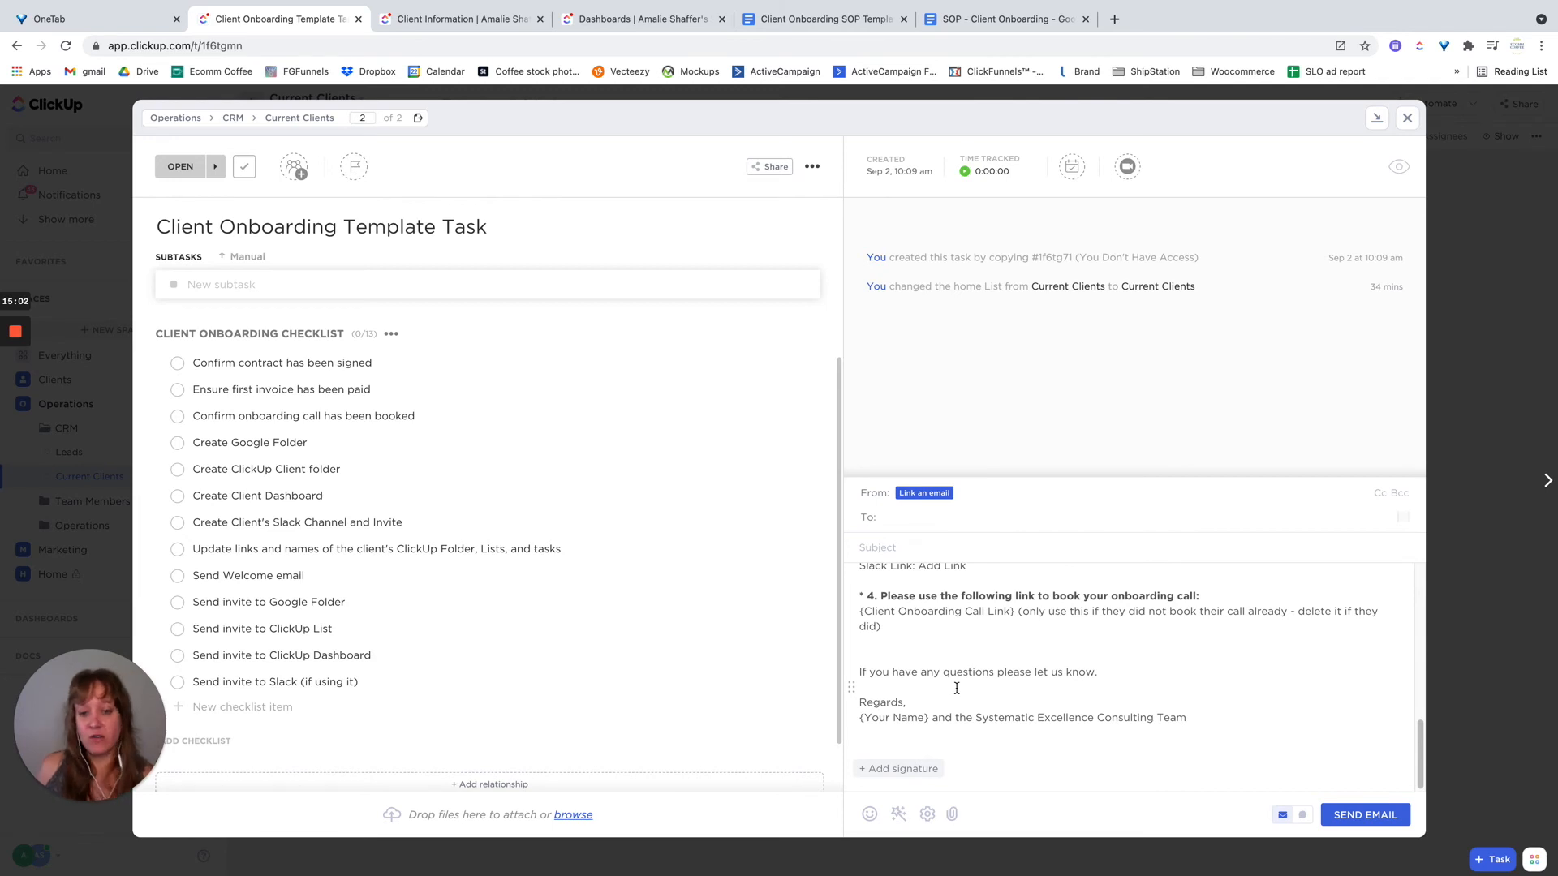
View the sign-in options for linking an email account to the draft and dismiss them
{"action": "left_click", "coordinate": [929, 501]}
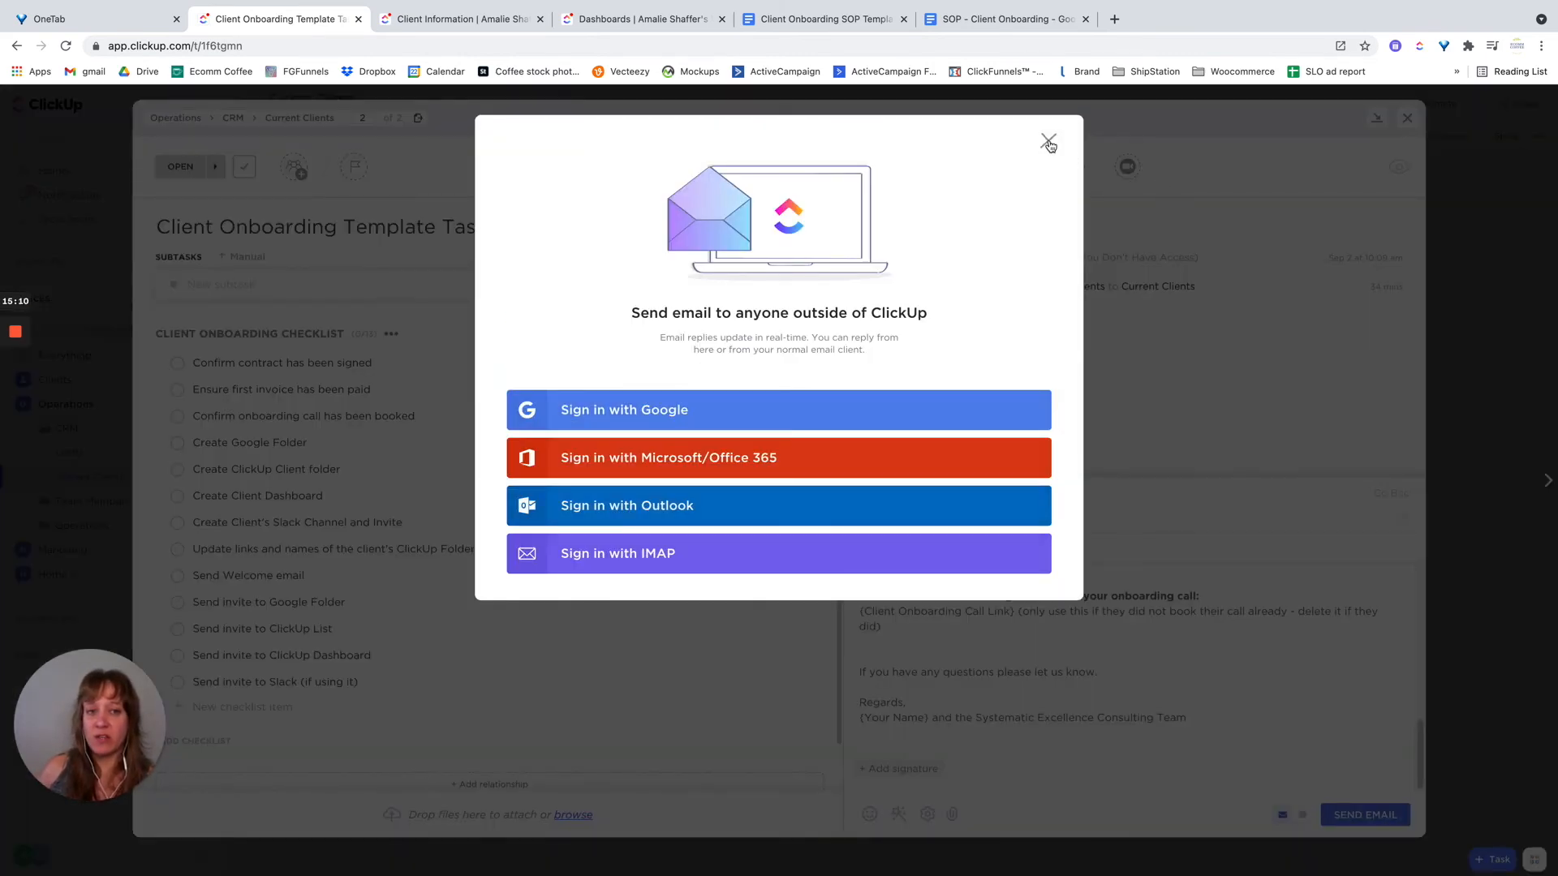
{"action": "left_click", "coordinate": [1047, 139]}
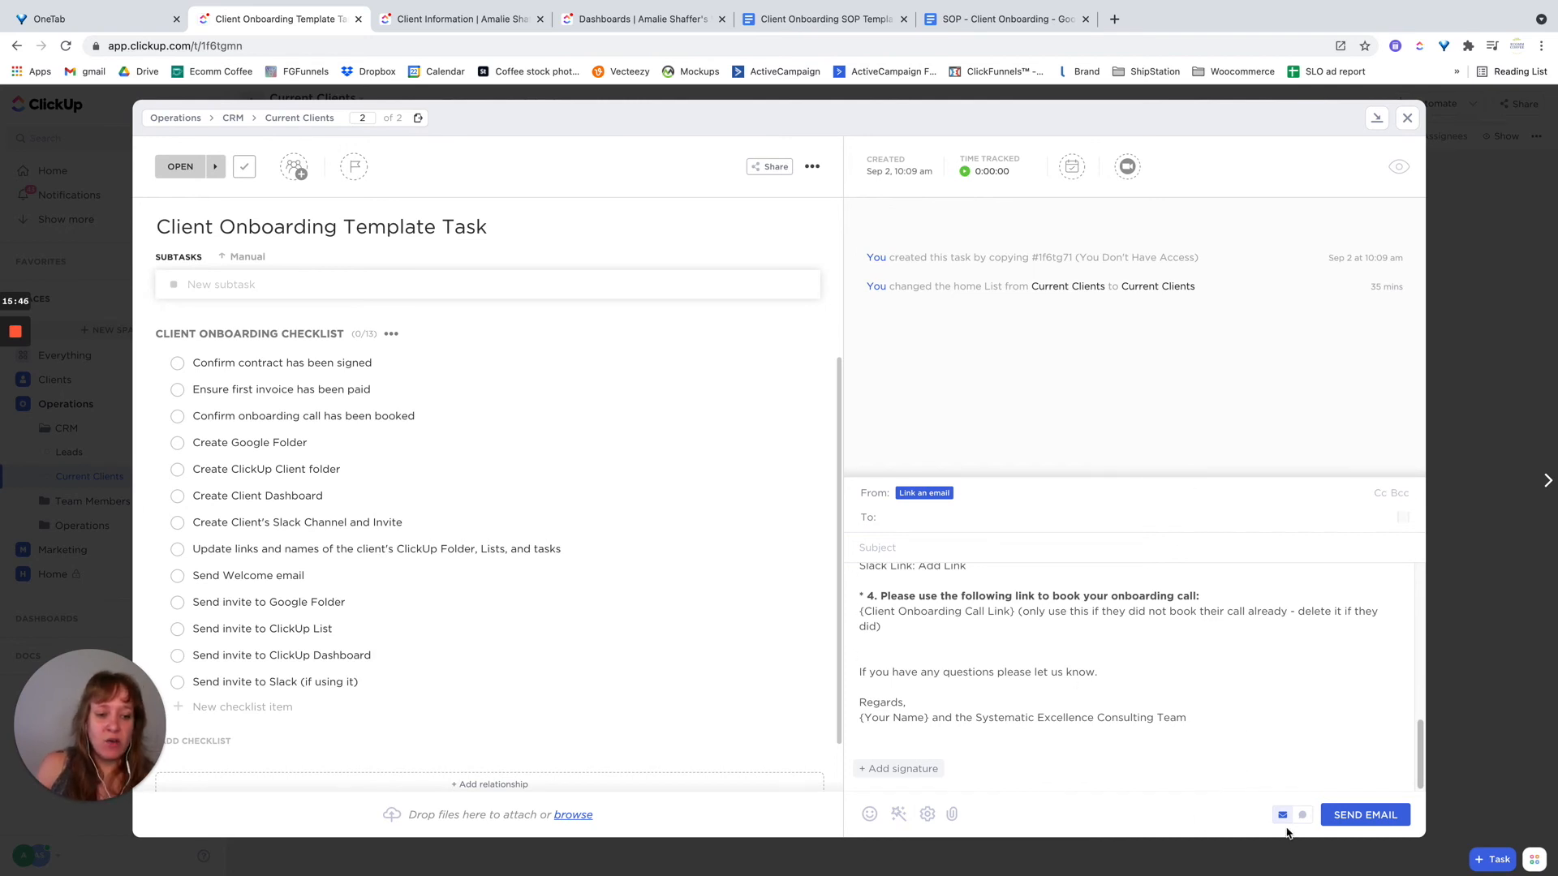
Check the remaining invite items in the onboarding checklist, close the task and return to Client #1's Client Information list
{"action": "scroll", "coordinate": [479, 444], "scroll_direction": "down", "scroll_amount": 1}
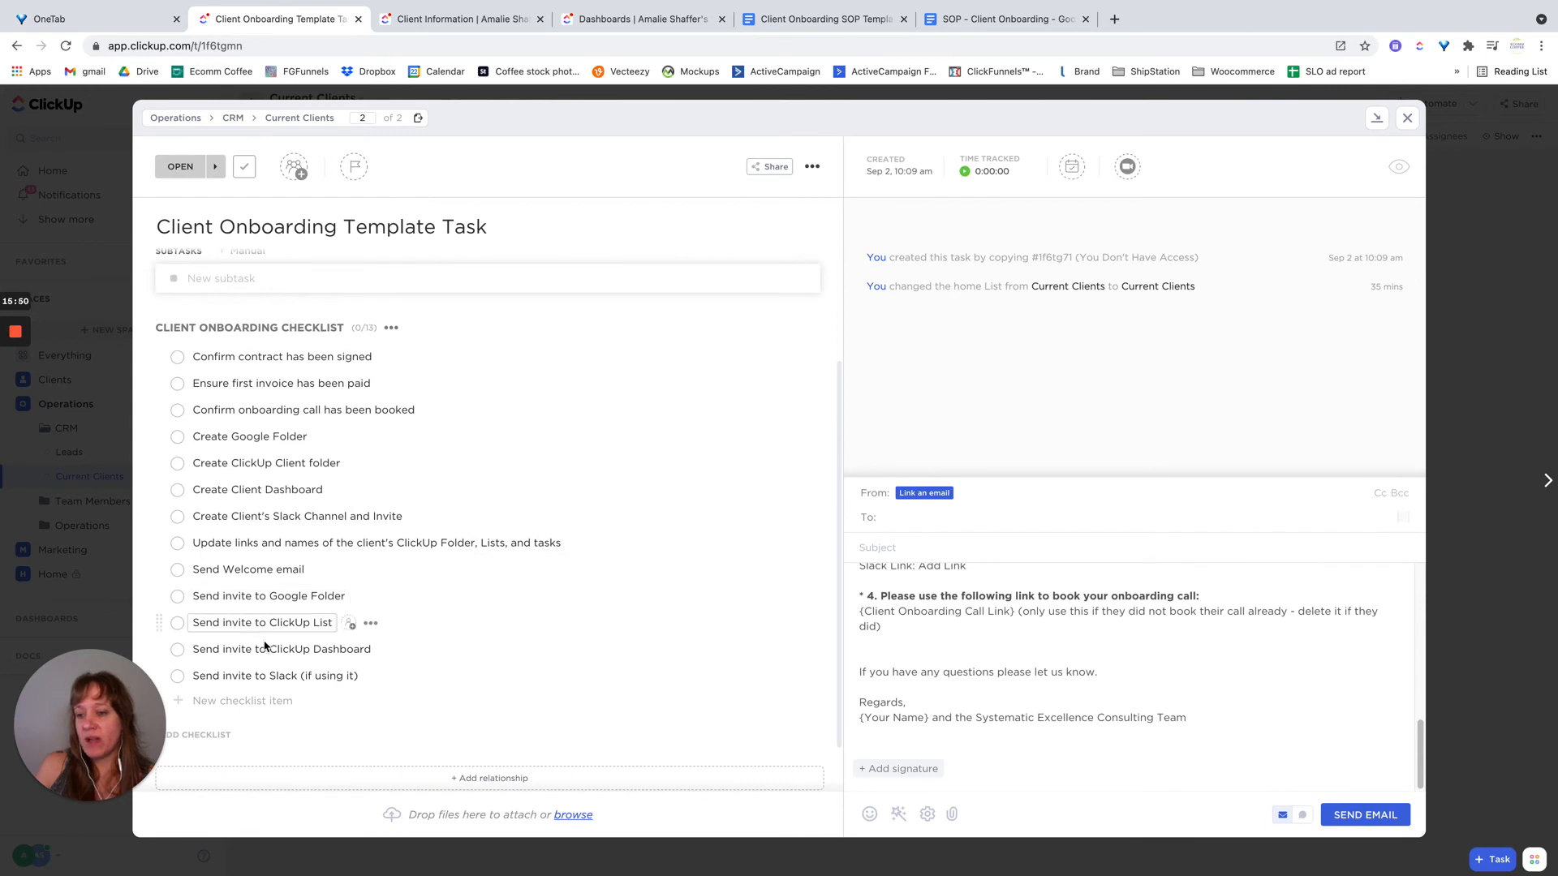
{"action": "left_click", "coordinate": [1409, 119]}
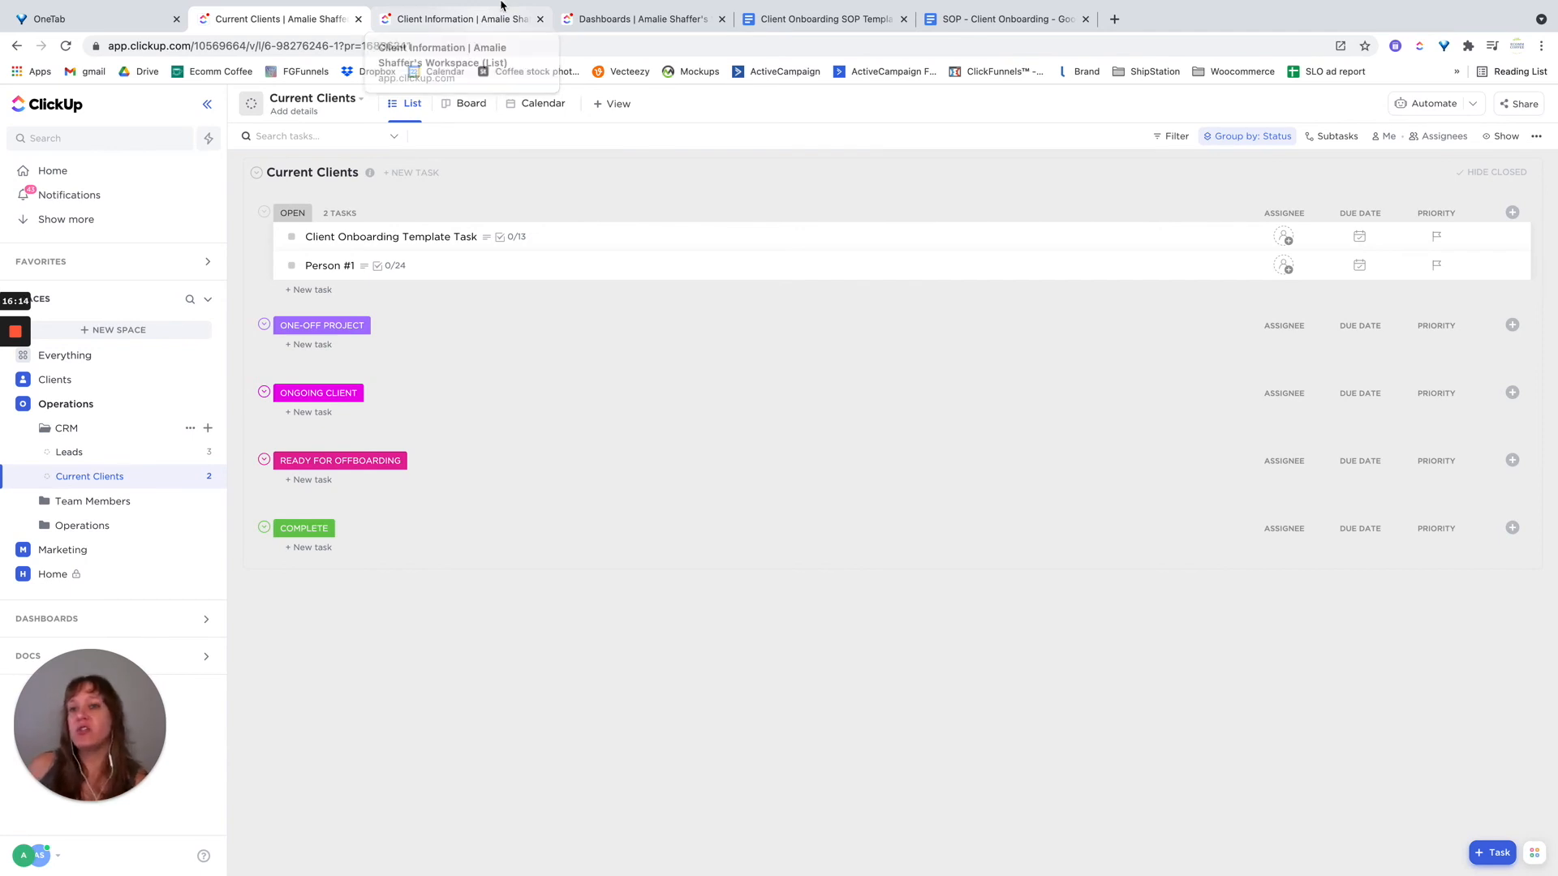
{"action": "left_click", "coordinate": [495, 58]}
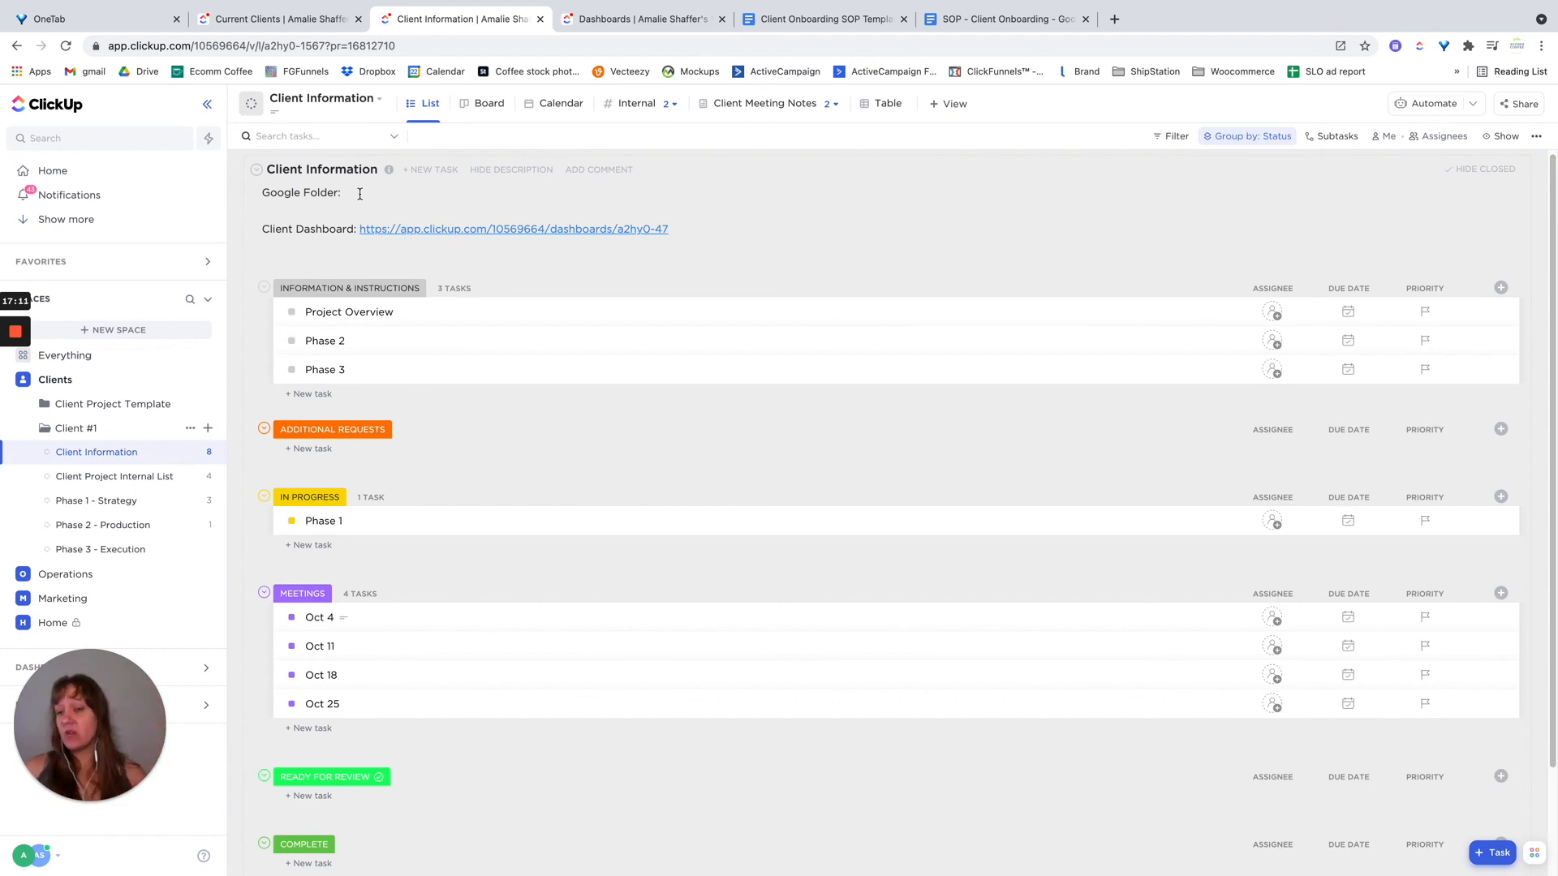
Add a task named "Link to Branding Guide" under Information & Instructions in the Client Information list
{"action": "left_click", "coordinate": [309, 394]}
{"action": "type", "text": "Link to Brandign"}
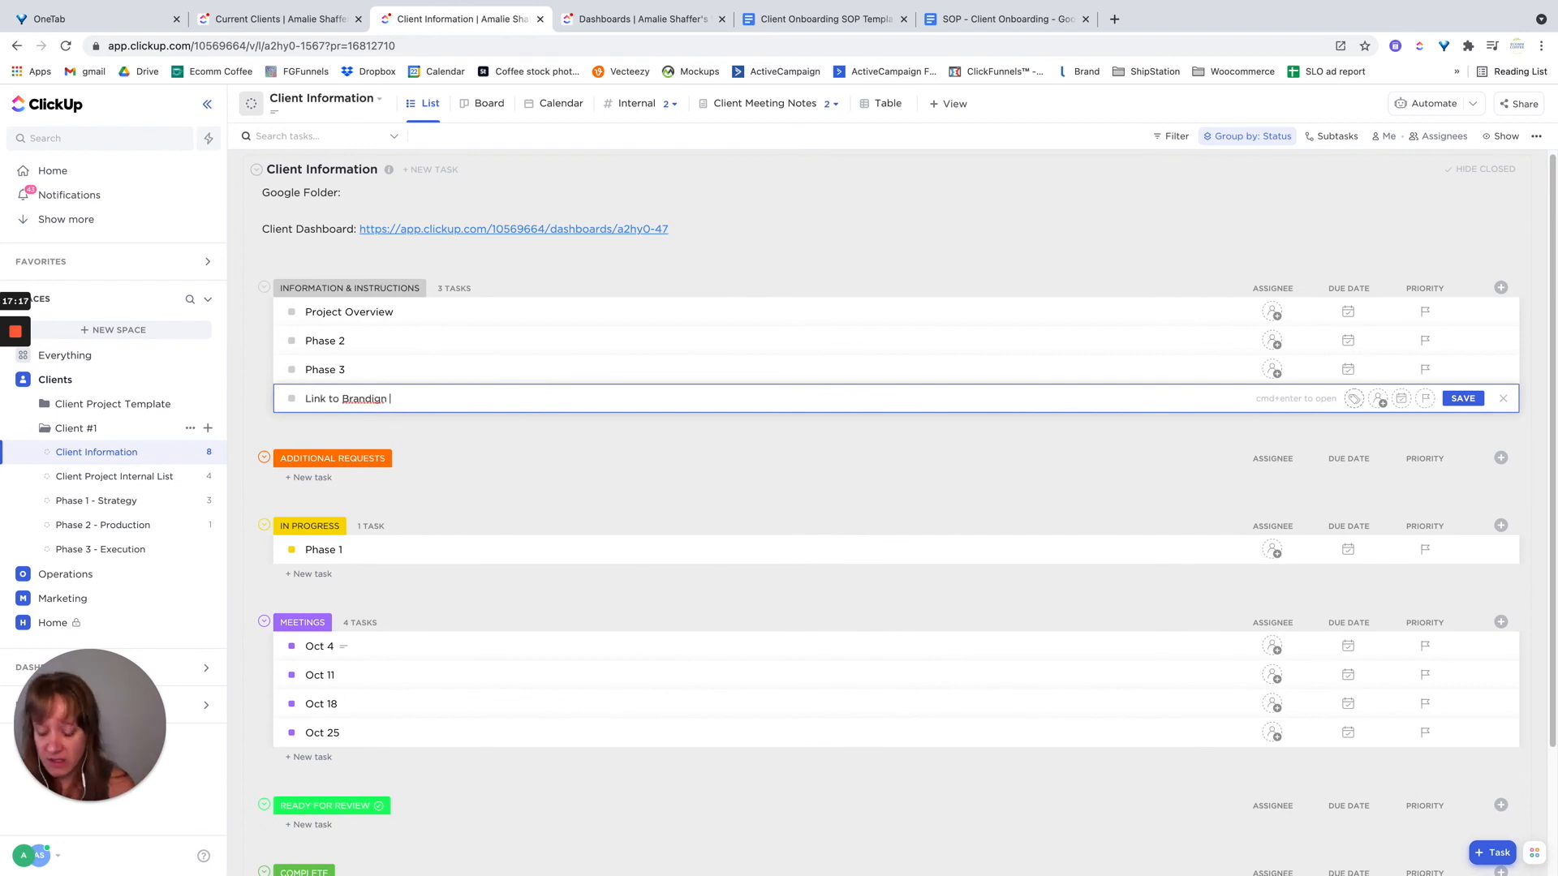
{"action": "key", "text": "BackSpace"}
{"action": "type", "text": "ng Guide"}
{"action": "key", "text": "Return"}
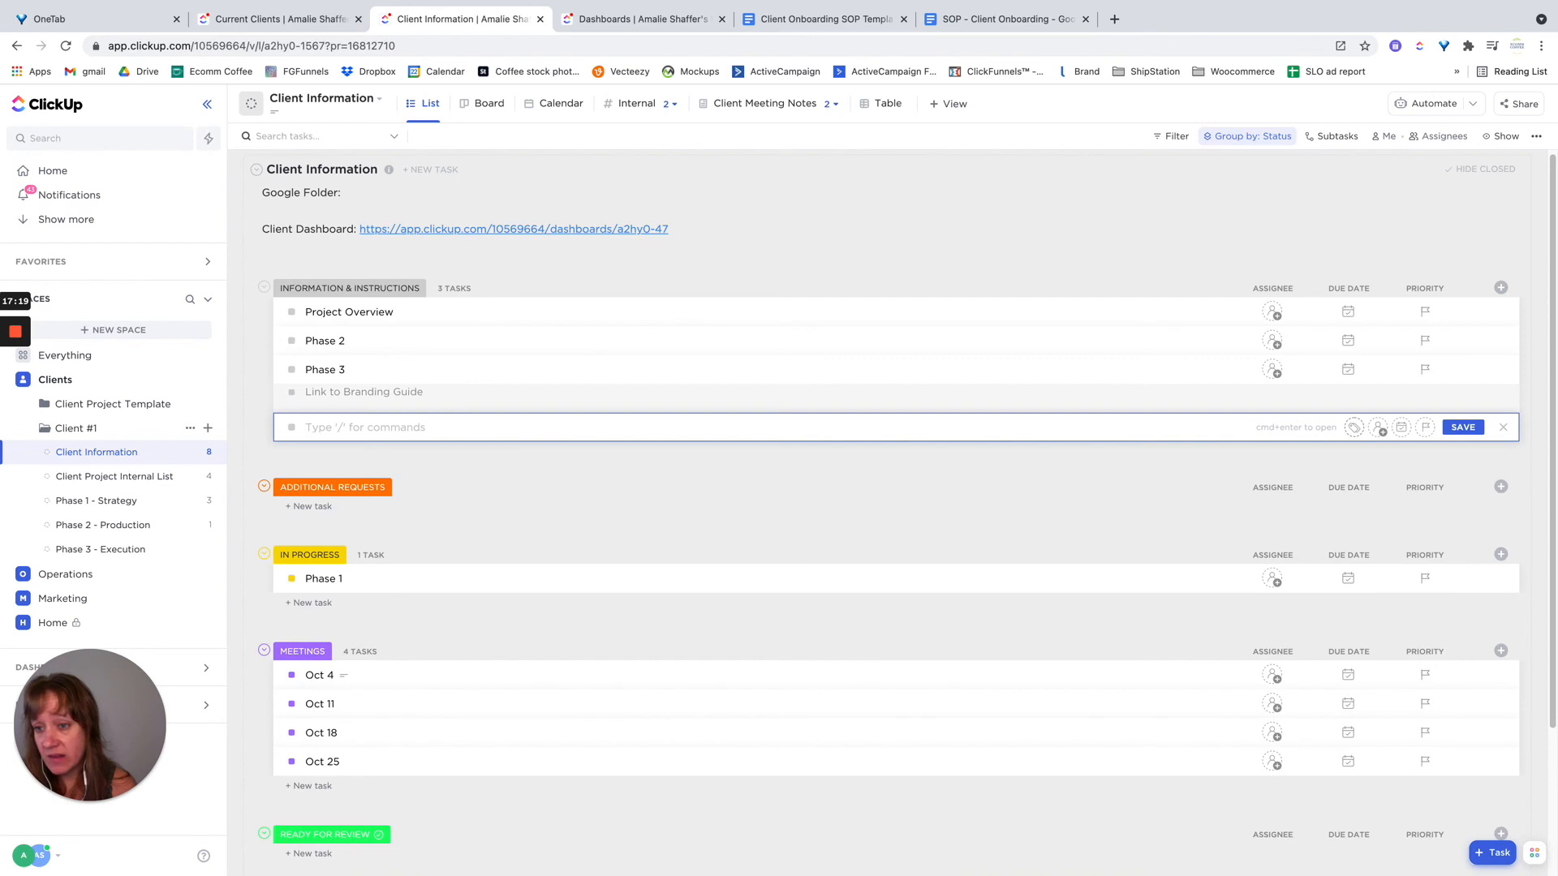
Add a second task named "HEX Codes For Colors" under Information & Instructions and end task entry
{"action": "type", "text": "HEx Codes"}
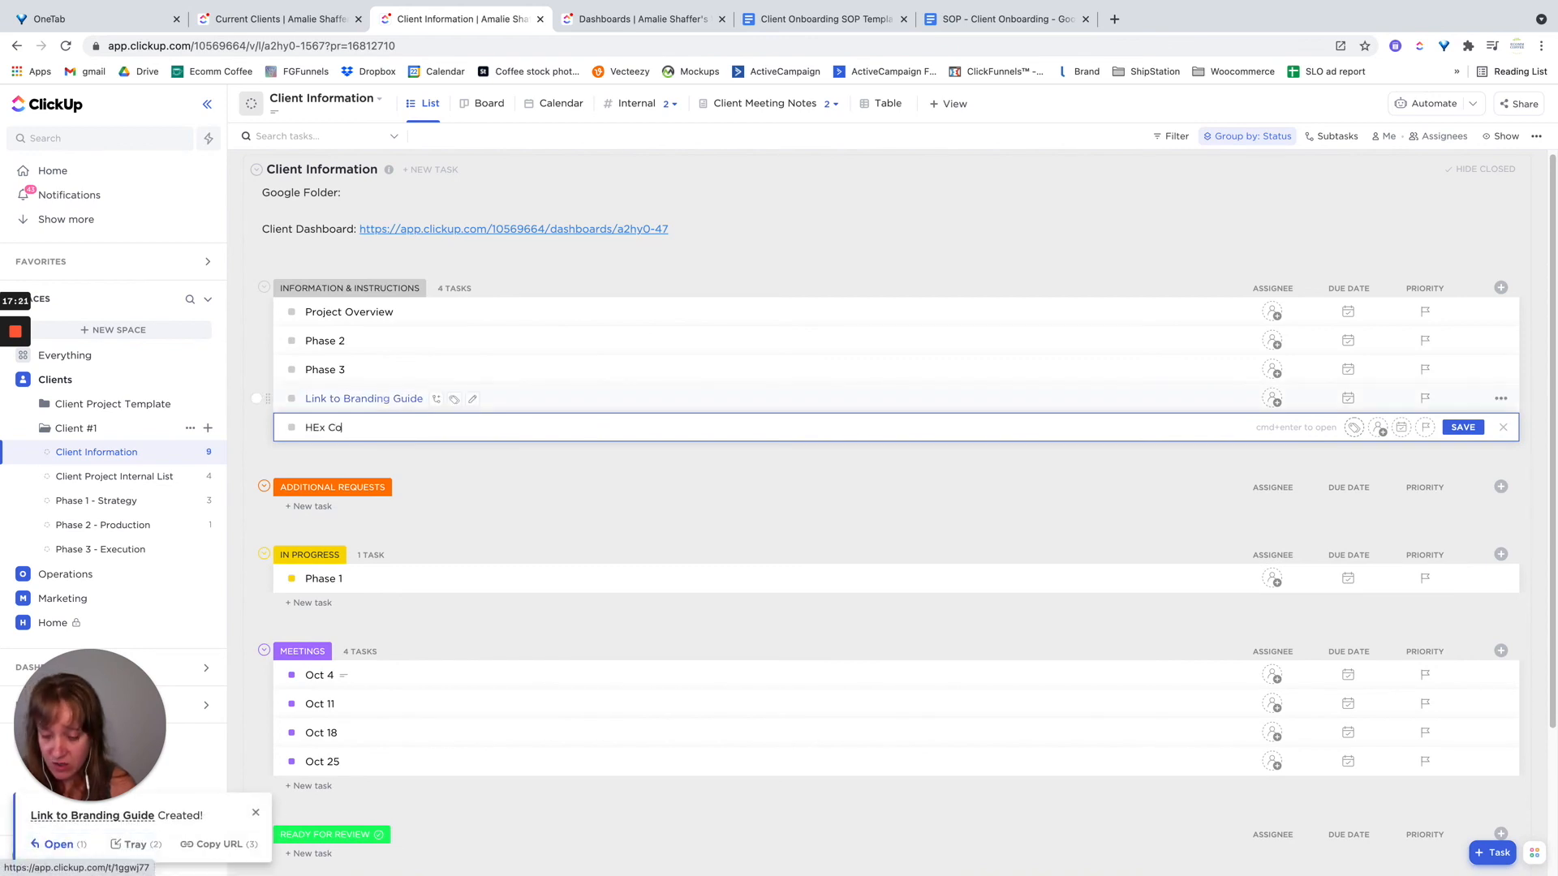
{"action": "key", "text": "BackSpace"}
{"action": "key", "text": "BackSpace"}
{"action": "key", "text": "BackSpace"}
{"action": "key", "text": "BackSpace"}
{"action": "key", "text": "BackSpace"}
{"action": "key", "text": "BackSpace"}
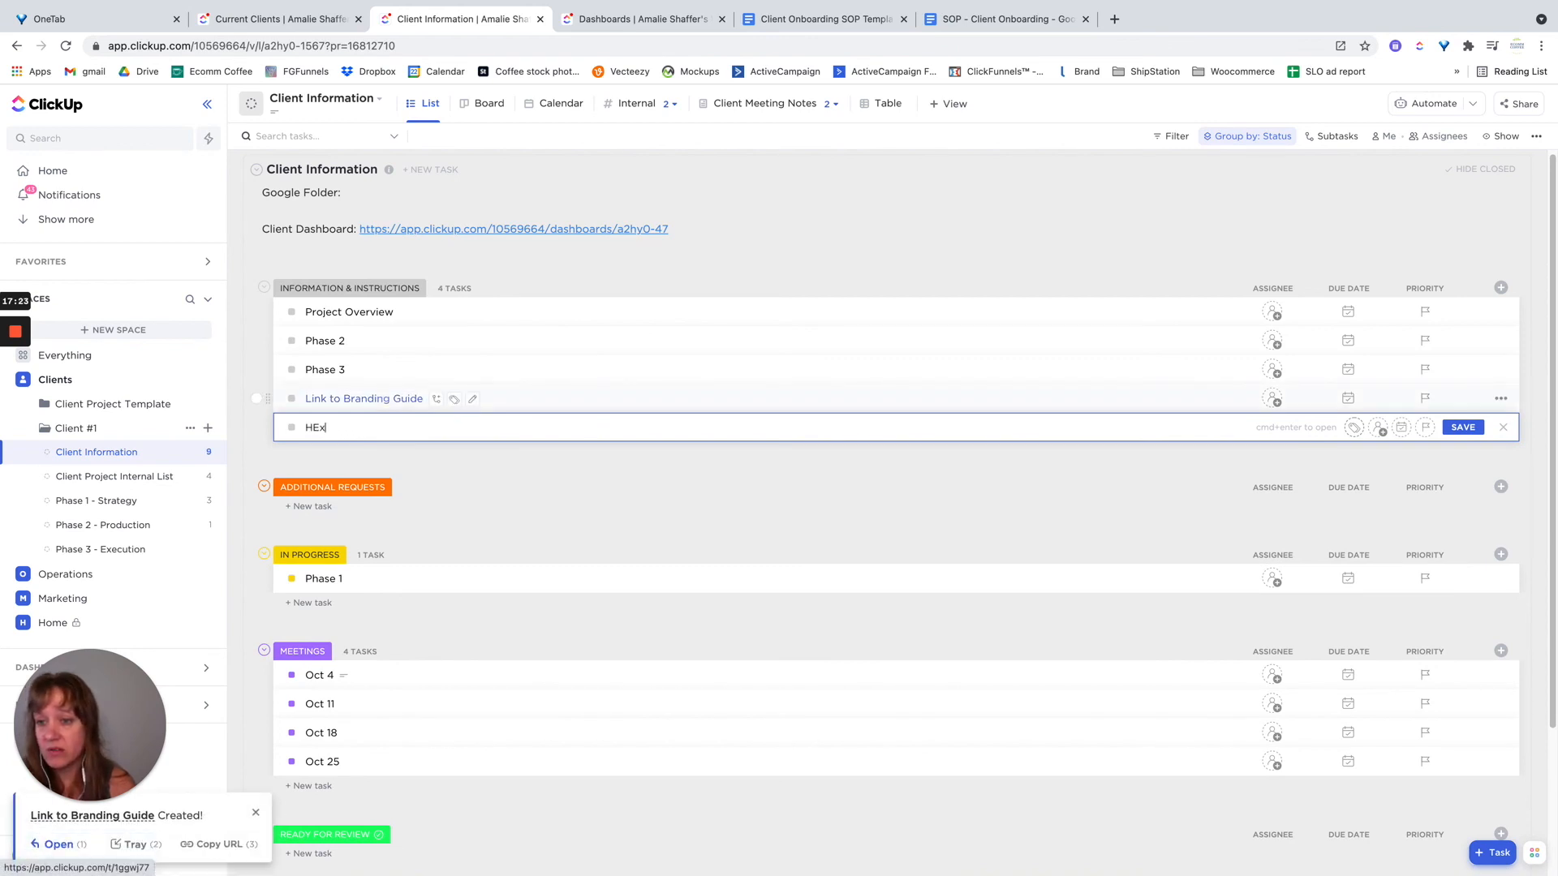
{"action": "type", "text": "Codes F"}
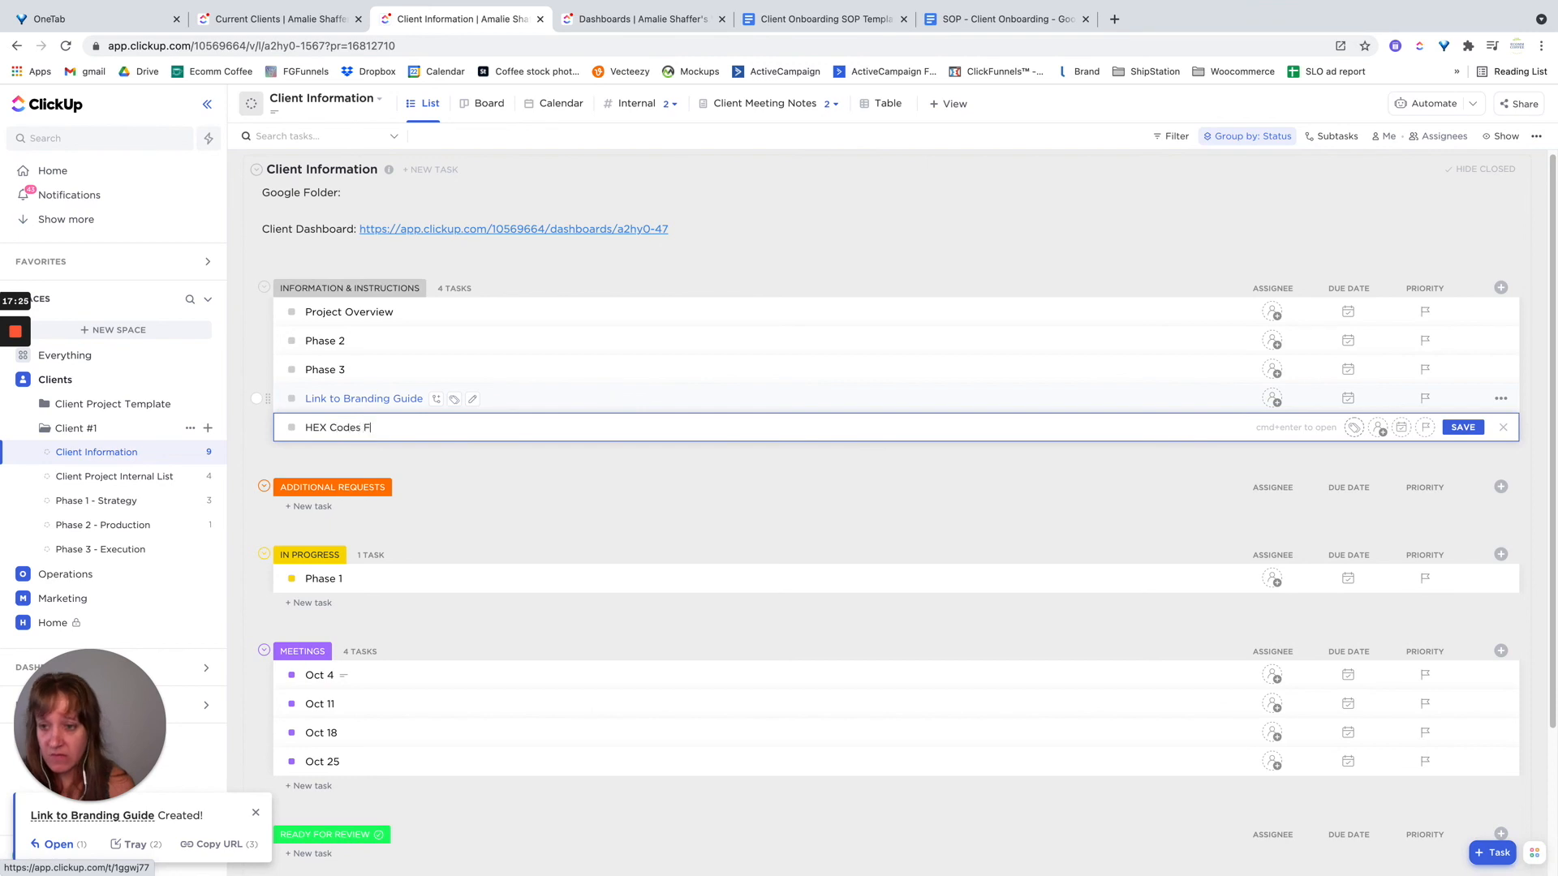
{"action": "type", "text": "or Colors"}
{"action": "key", "text": "Return"}
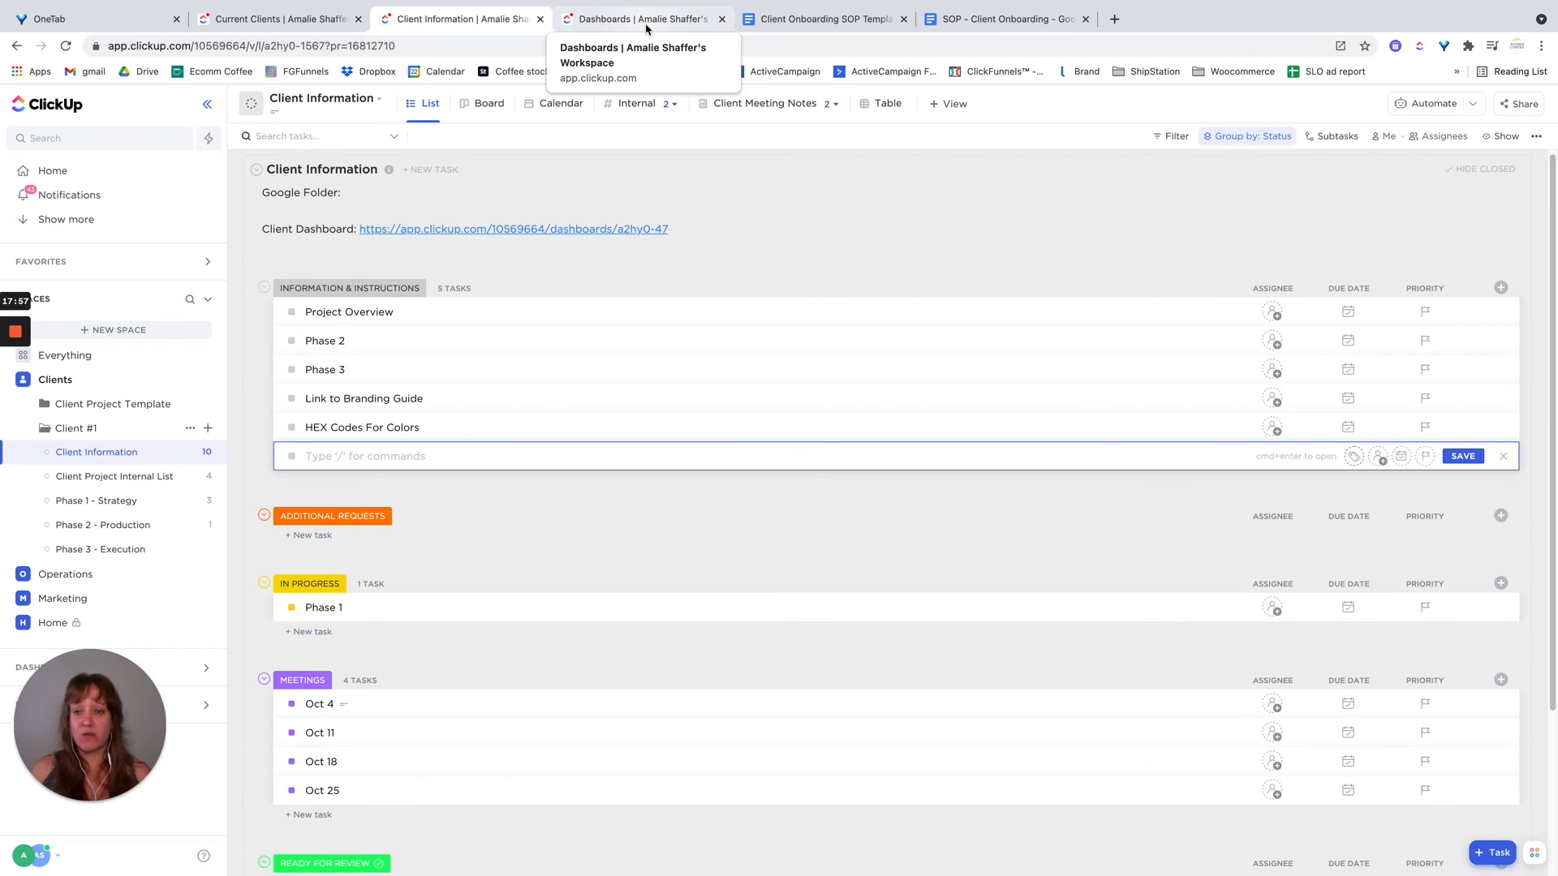
{"action": "left_click", "coordinate": [826, 220]}
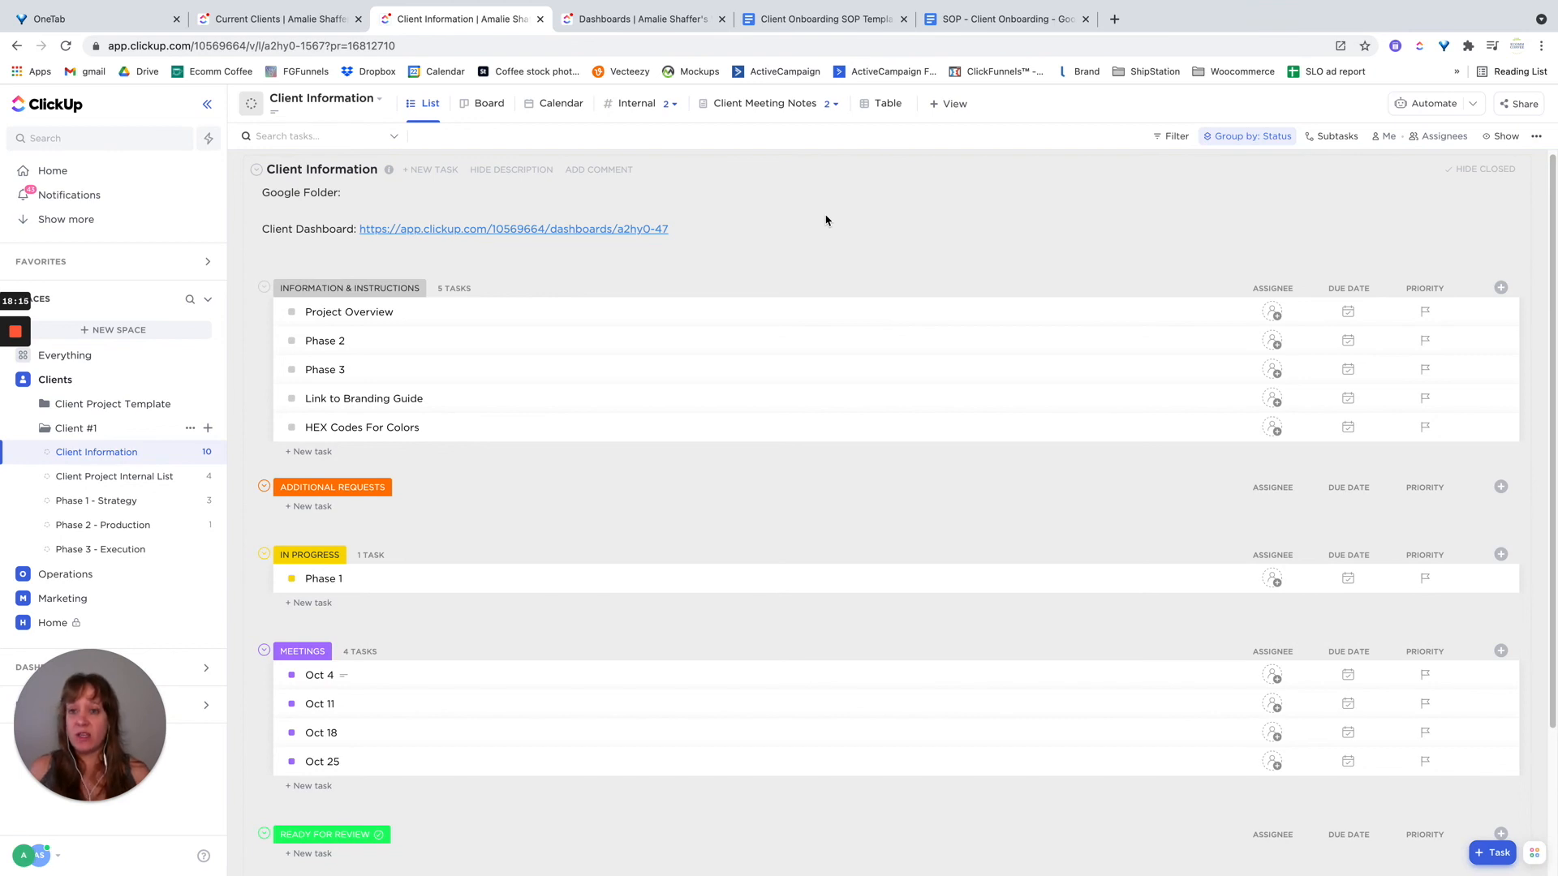
View the CRM's Leads list and its status groups, and return to the Current Clients list
{"action": "left_click", "coordinate": [272, 30]}
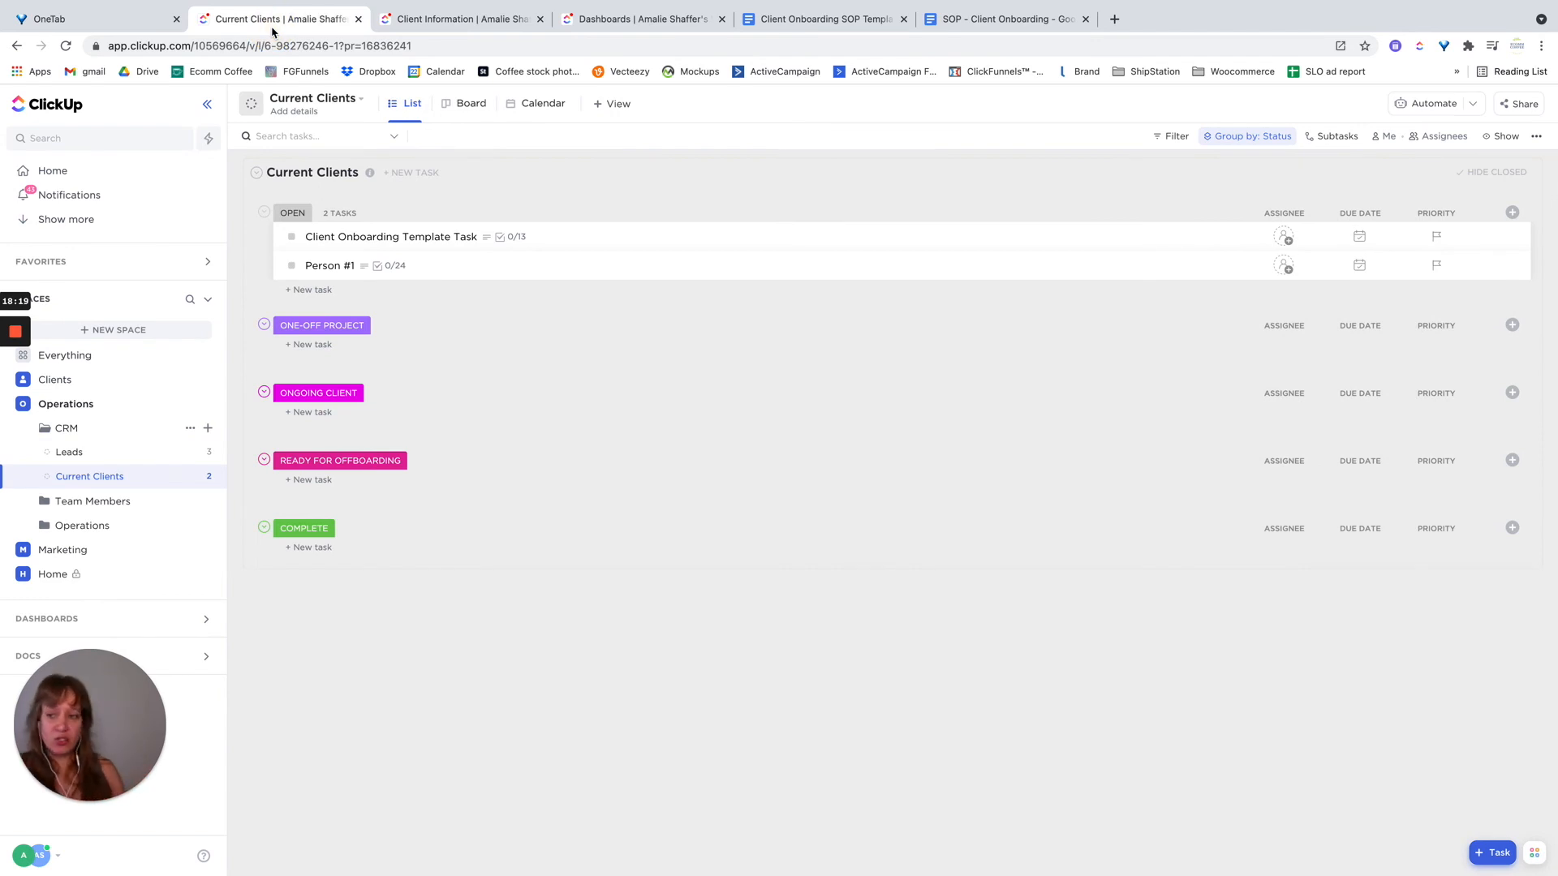
{"action": "left_click", "coordinate": [69, 454]}
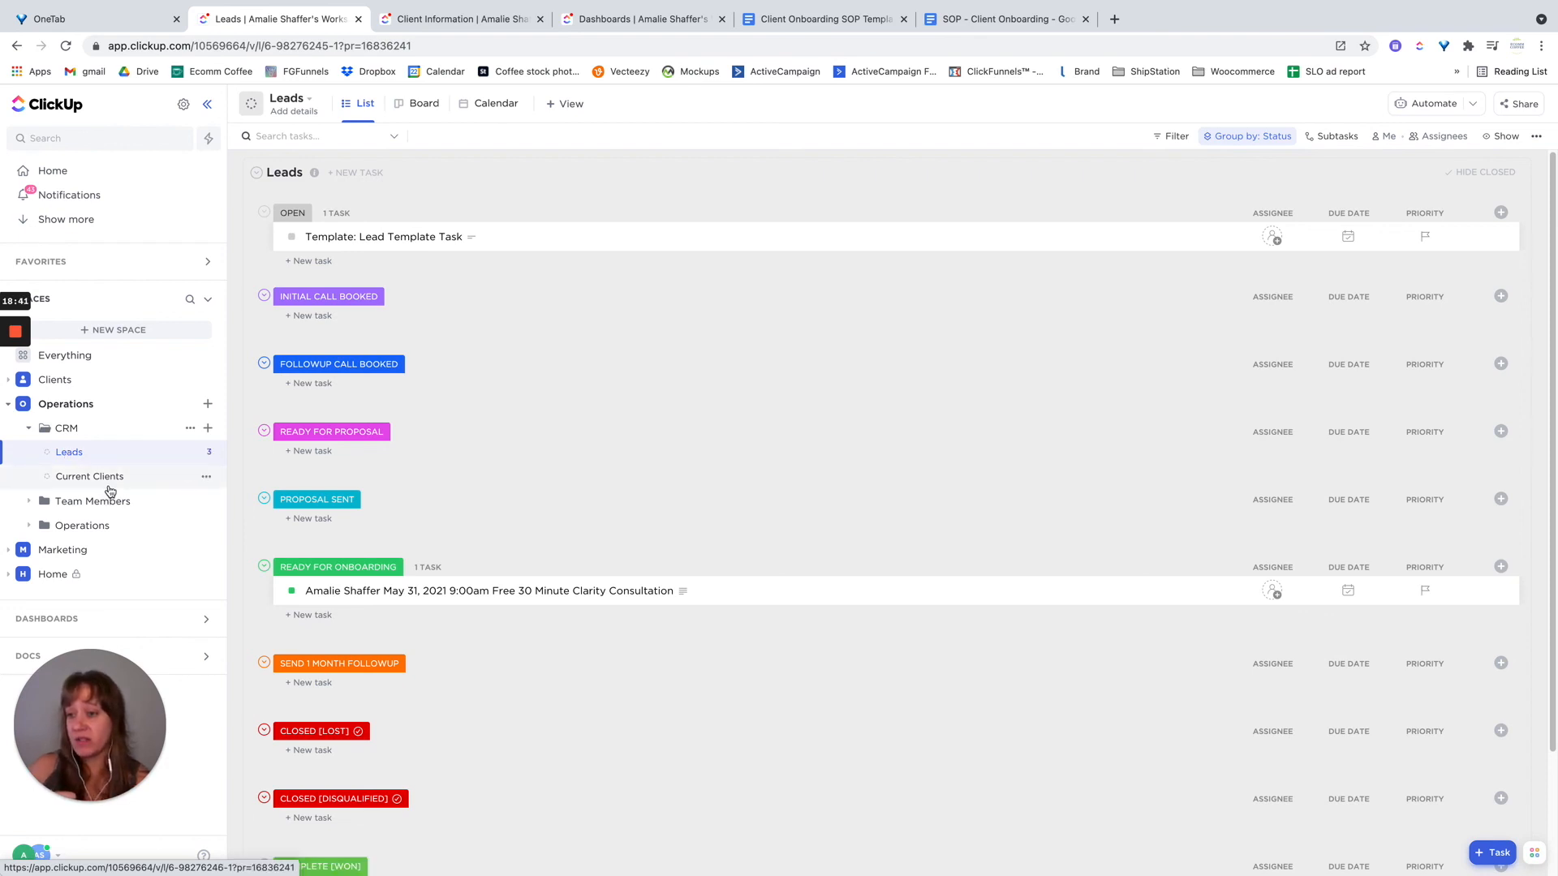
{"action": "left_click", "coordinate": [102, 479]}
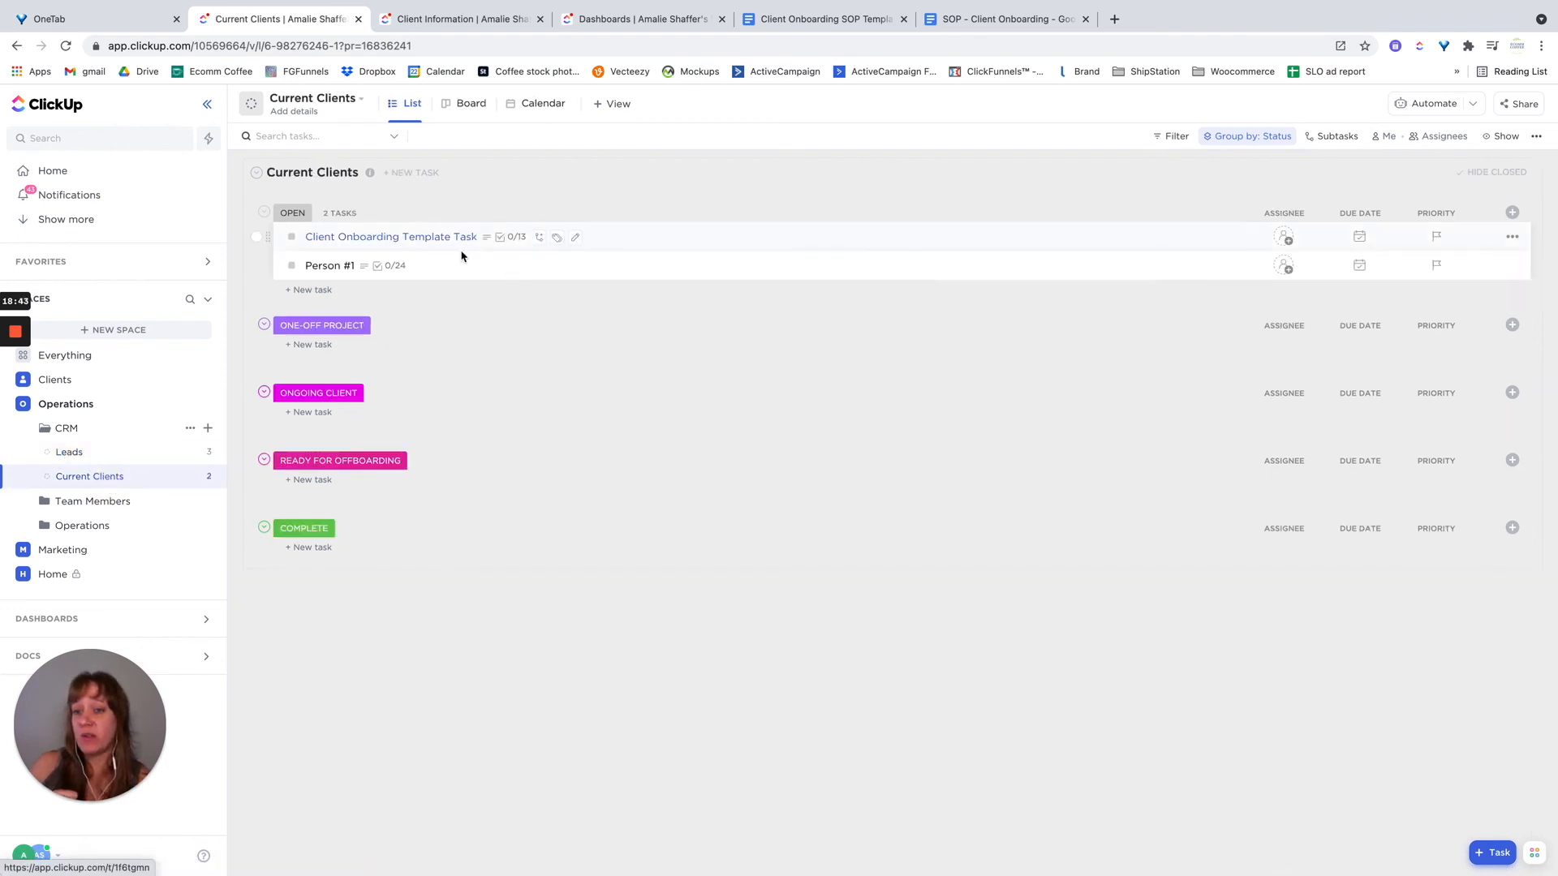